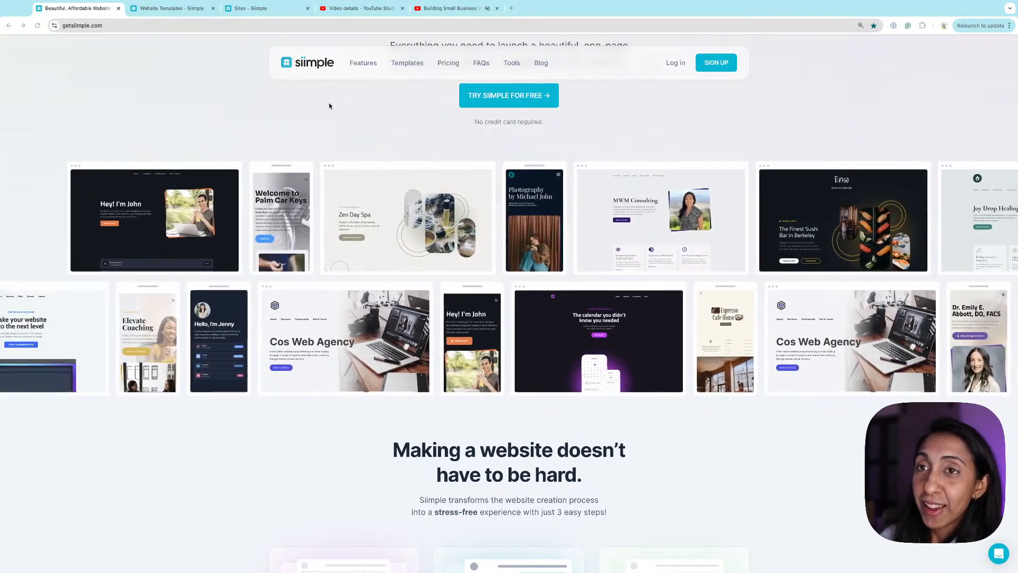
# Look through the Siimple homepage, including its feature overview and pricing, and return to its beginning
pyautogui.scroll(3, 272, 129)
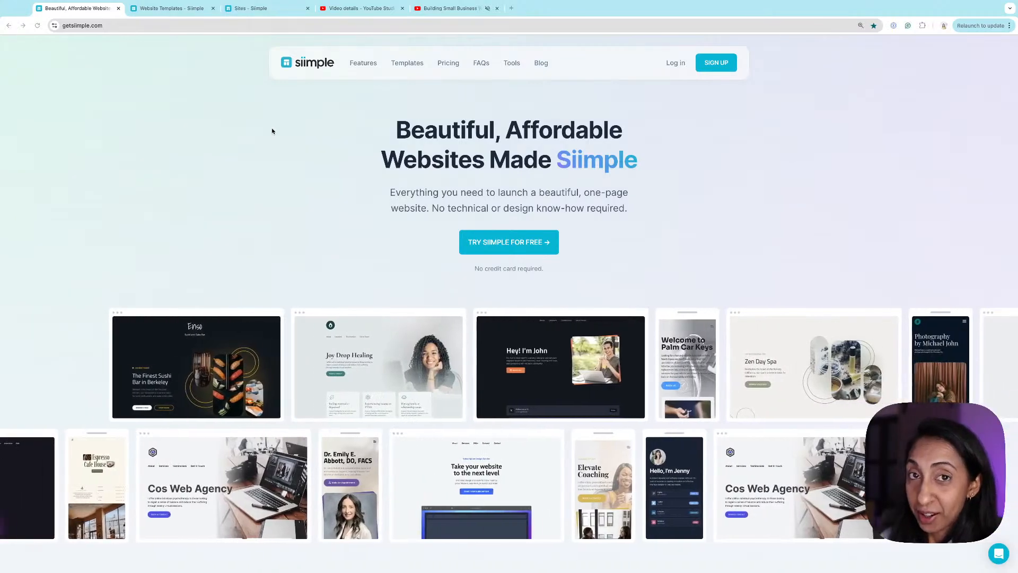
pyautogui.scroll(-5, 272, 131)
pyautogui.scroll(-9, 272, 131)
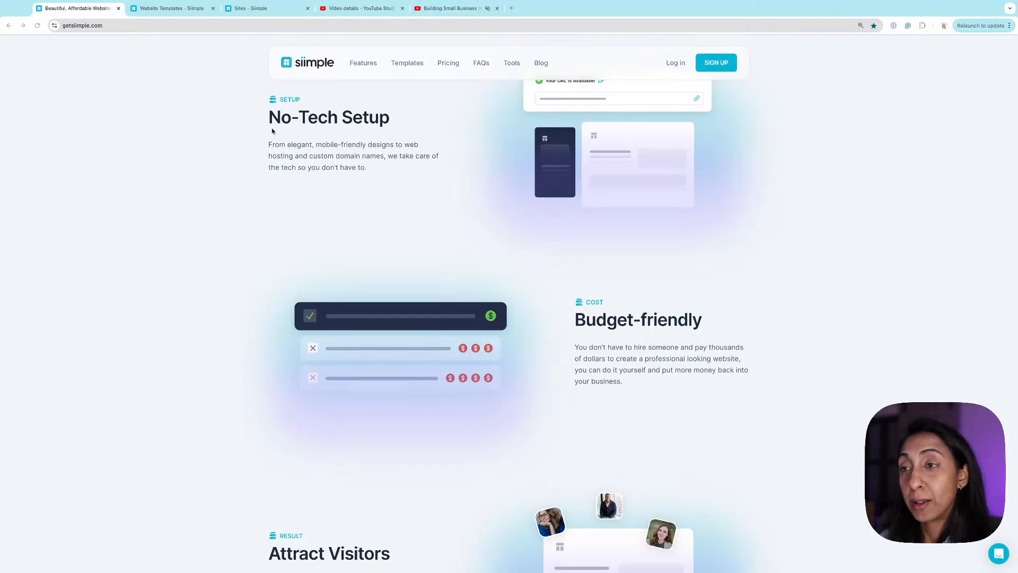
pyautogui.scroll(-10, 272, 130)
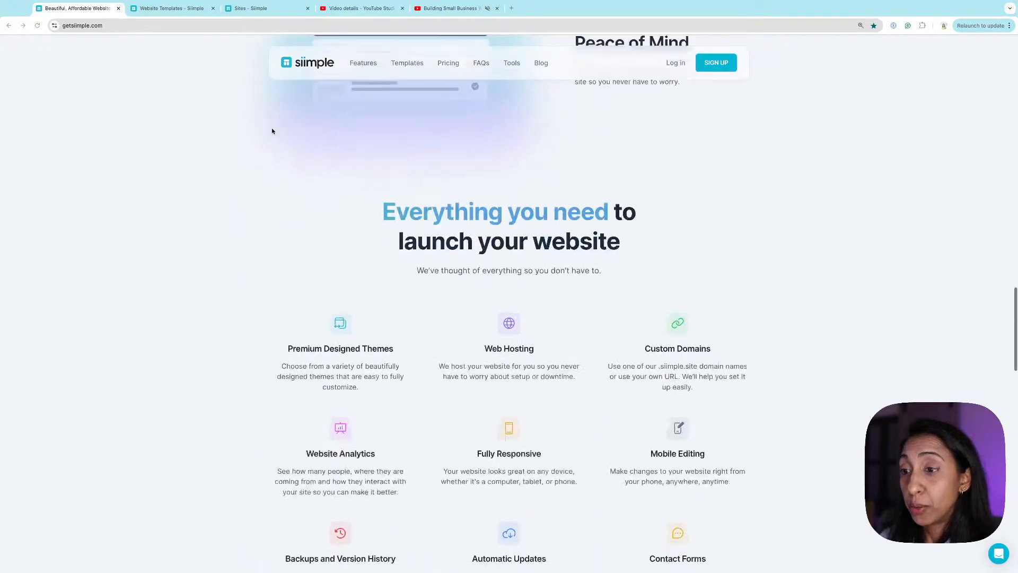
pyautogui.scroll(-1, 272, 131)
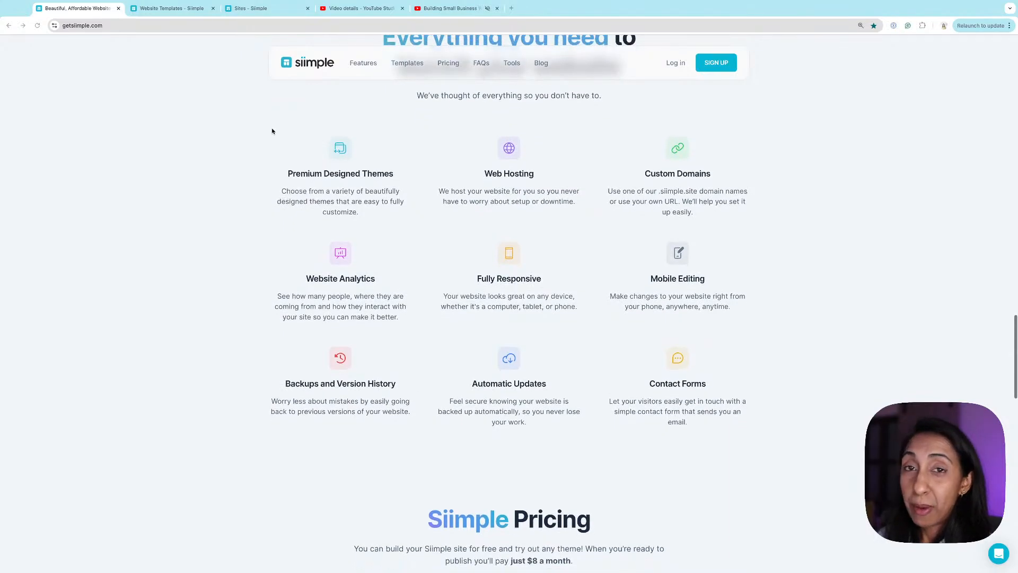
pyautogui.scroll(-5, 271, 131)
pyautogui.scroll(-4, 271, 131)
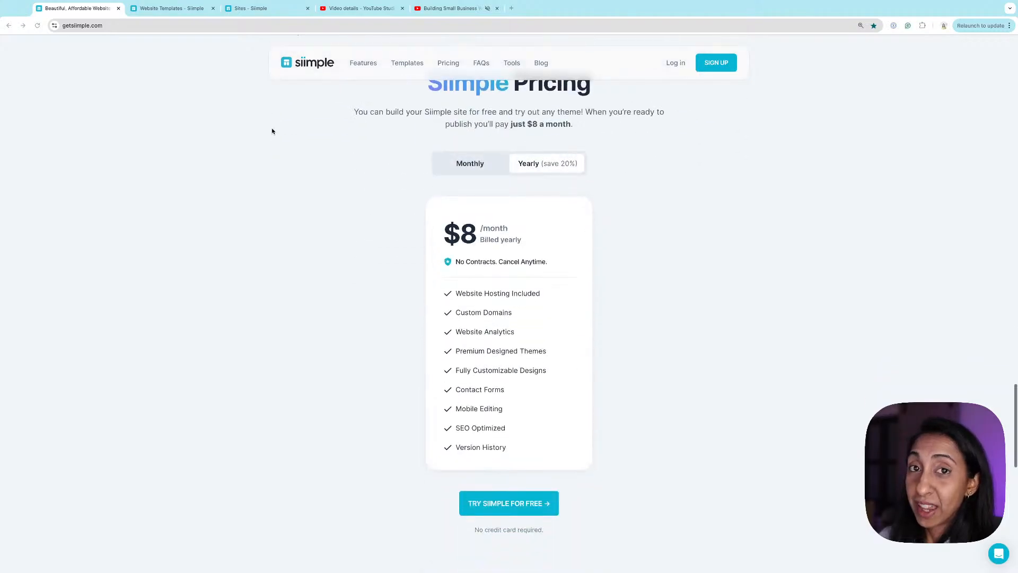
pyautogui.scroll(1, 272, 131)
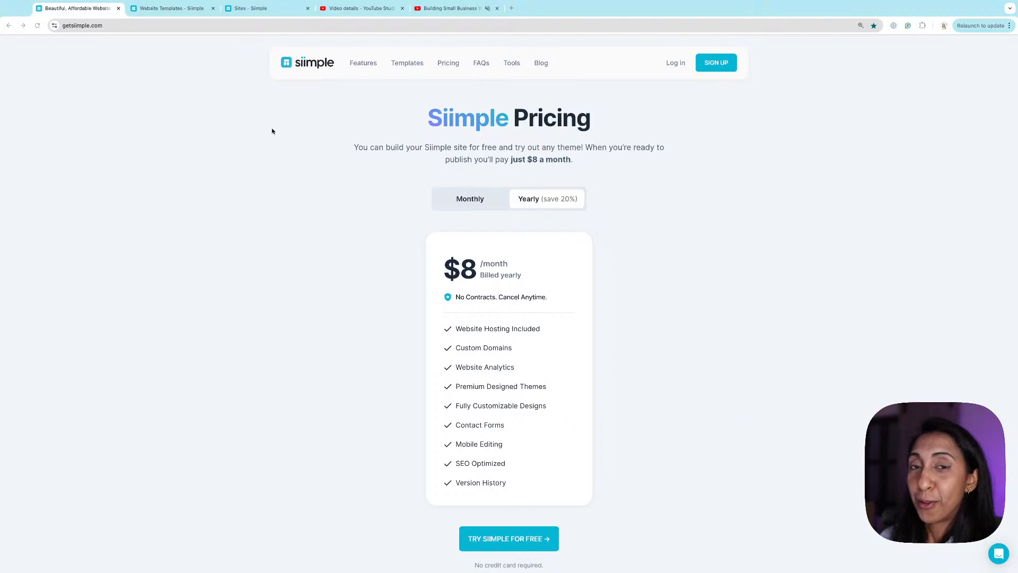
pyautogui.scroll(20, 272, 131)
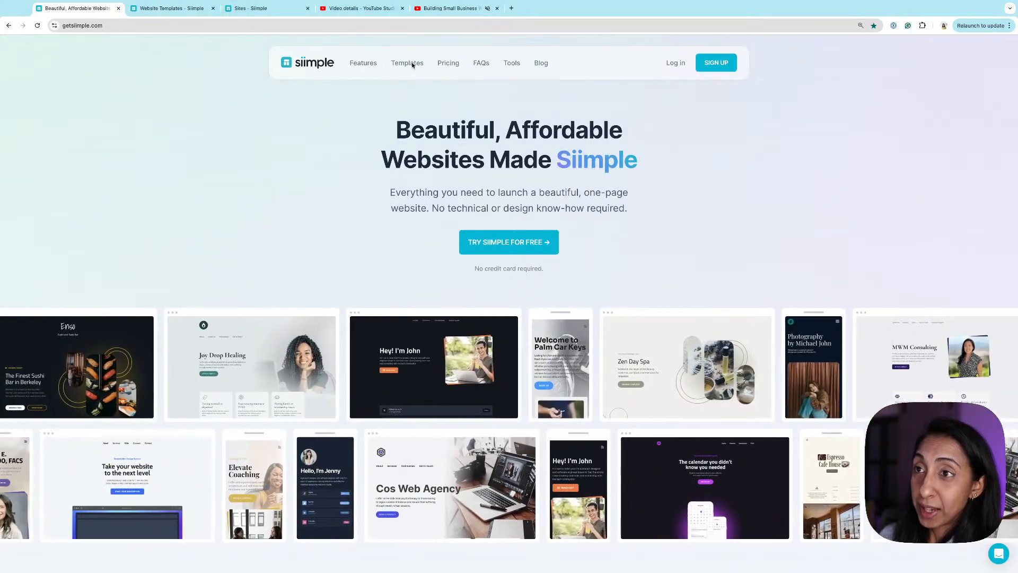
# Switch to the Website Templates page and browse the available demo templates
pyautogui.click(172, 5)
pyautogui.click(159, 5)
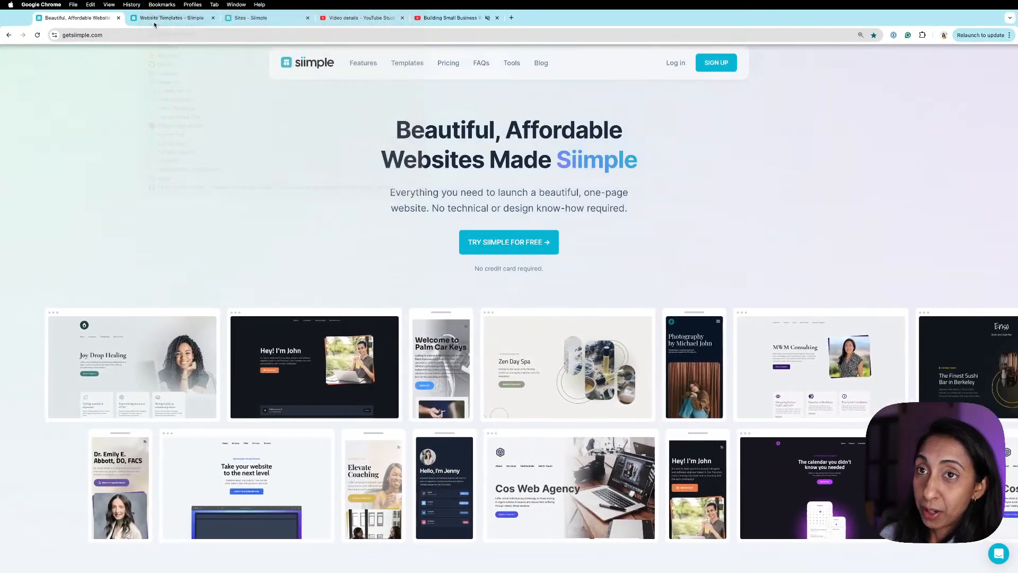
pyautogui.click(164, 19)
pyautogui.scroll(-3, 913, 224)
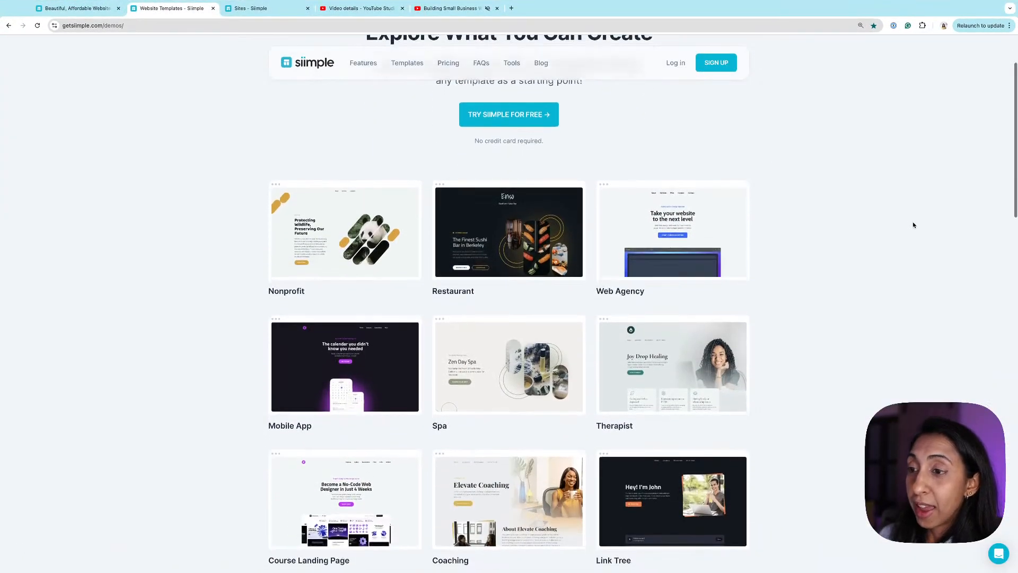
pyautogui.scroll(-6, 913, 225)
pyautogui.scroll(4, 912, 225)
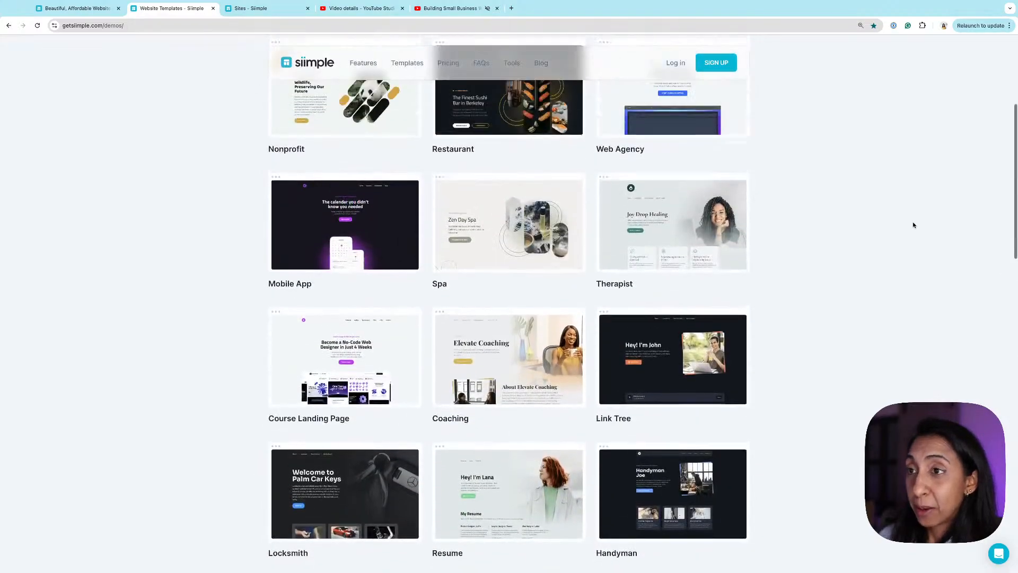
pyautogui.scroll(1, 913, 225)
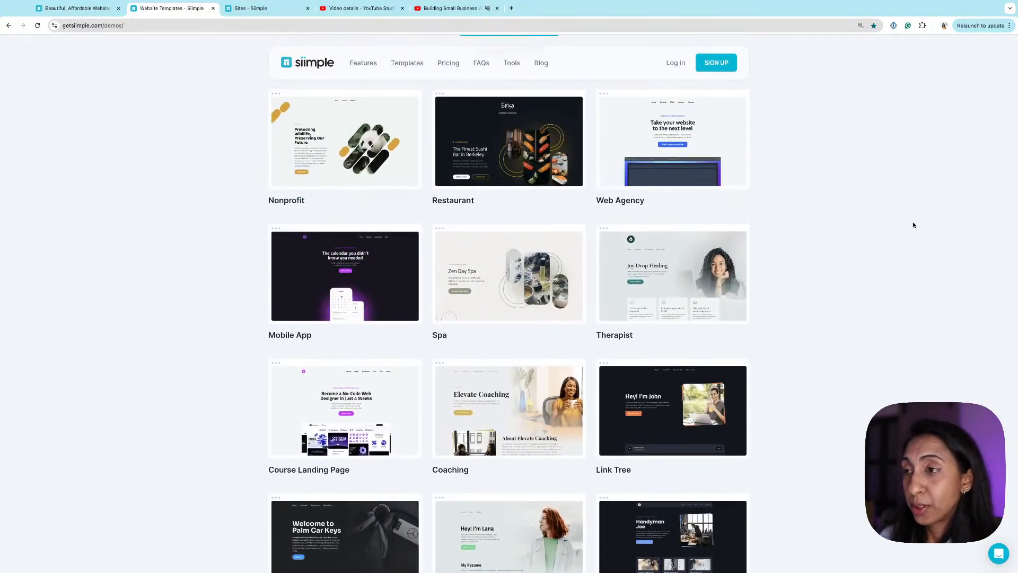
pyautogui.moveTo(392, 277)
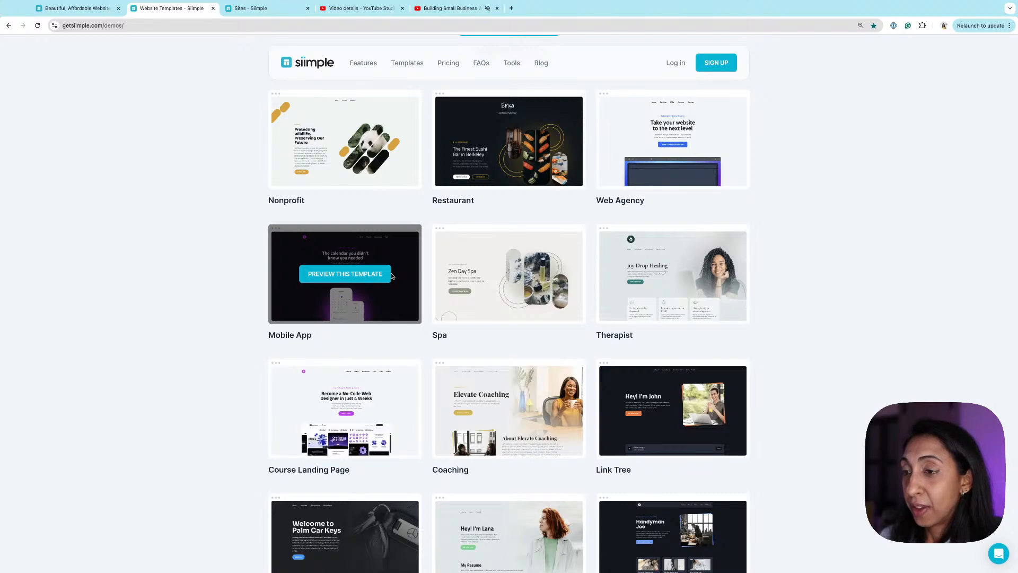
# Preview the Spa template and look through its whole page
pyautogui.click(554, 274)
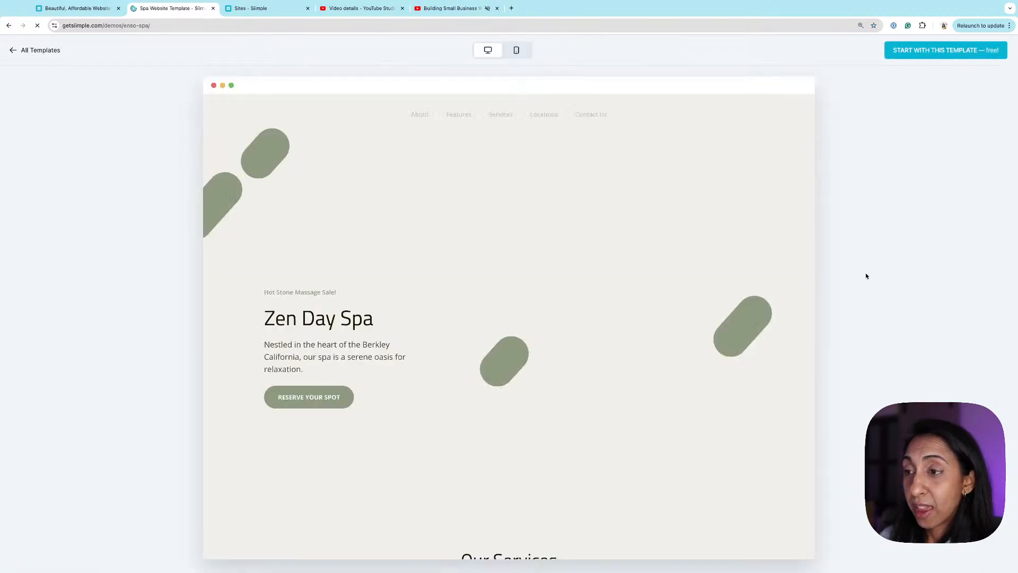
pyautogui.scroll(-6, 779, 276)
pyautogui.scroll(-2, 779, 277)
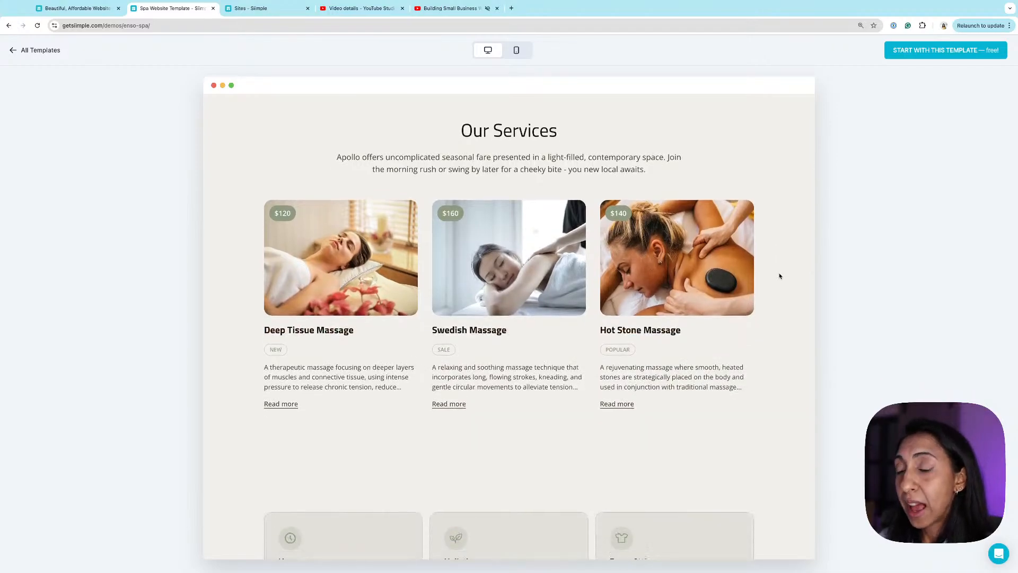
pyautogui.scroll(-10, 779, 276)
pyautogui.scroll(-5, 780, 276)
pyautogui.scroll(20, 779, 275)
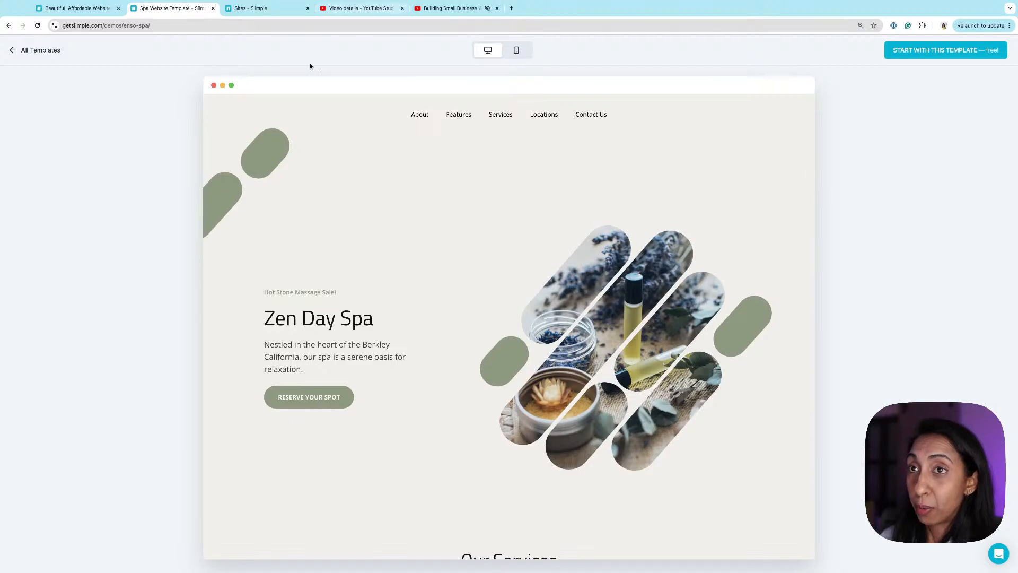
# Go to the new site form and select the Spa demo as the website's theme
pyautogui.click(268, 11)
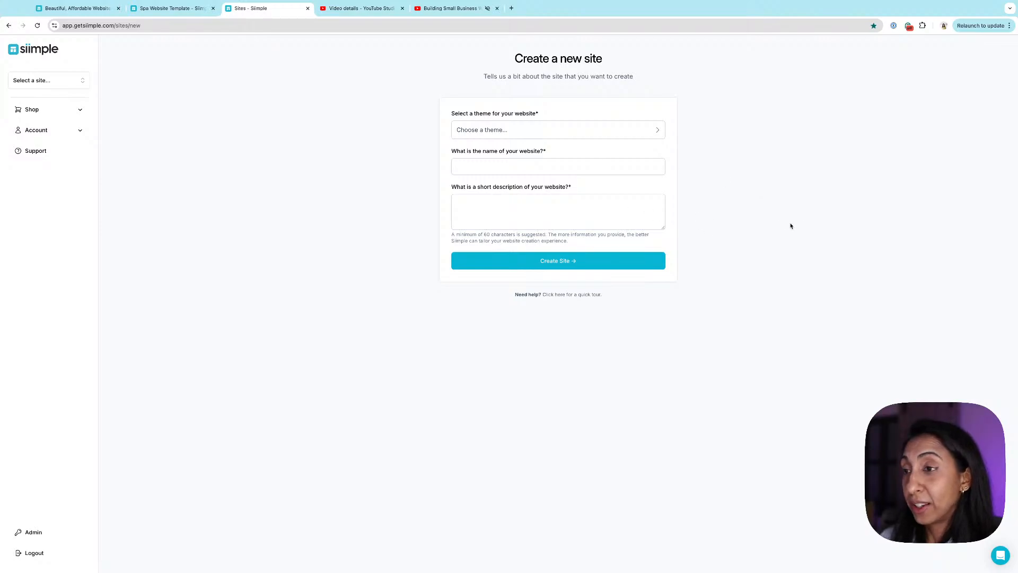
pyautogui.click(530, 133)
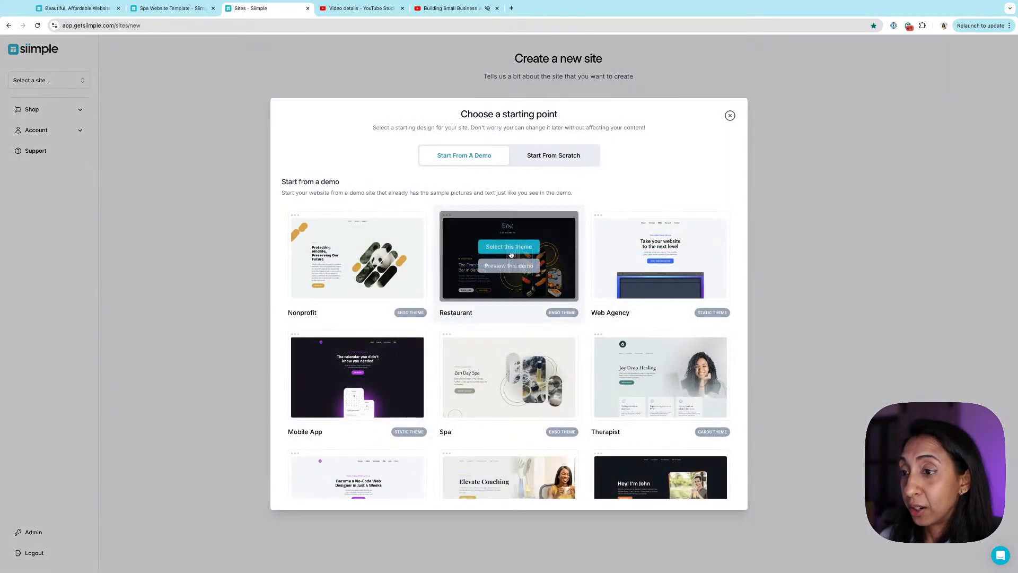
pyautogui.scroll(-2, 503, 371)
pyautogui.scroll(2, 503, 371)
pyautogui.moveTo(600, 370)
pyautogui.moveTo(554, 368)
pyautogui.click(521, 361)
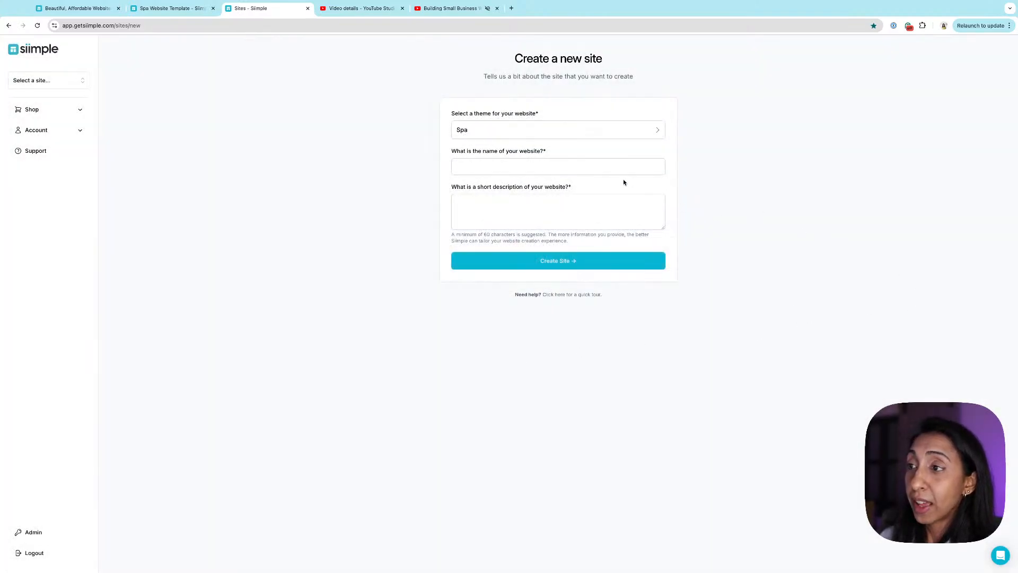
# Name the website "Restore Massage Therapy"
pyautogui.click(615, 168)
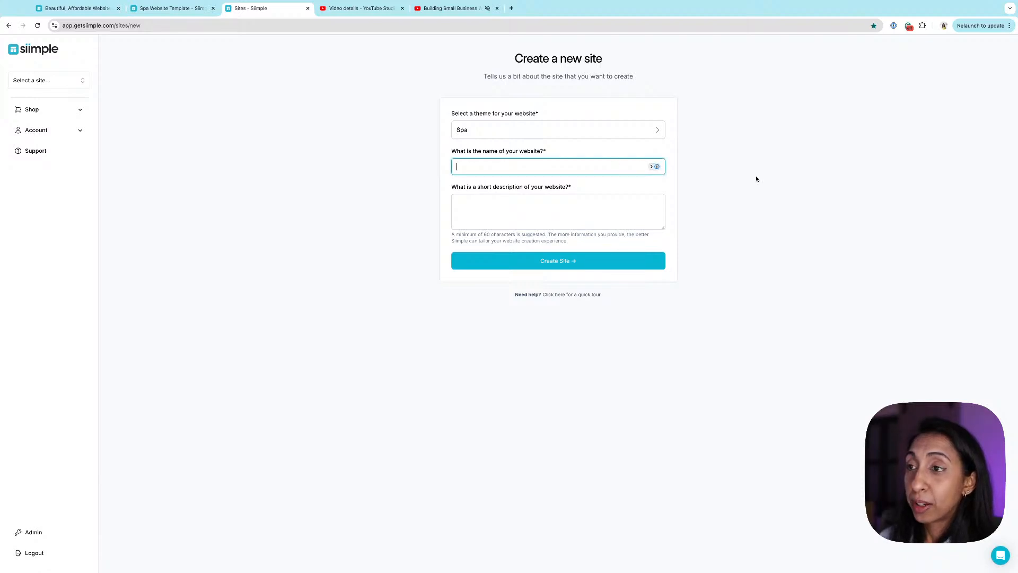
pyautogui.click(532, 219)
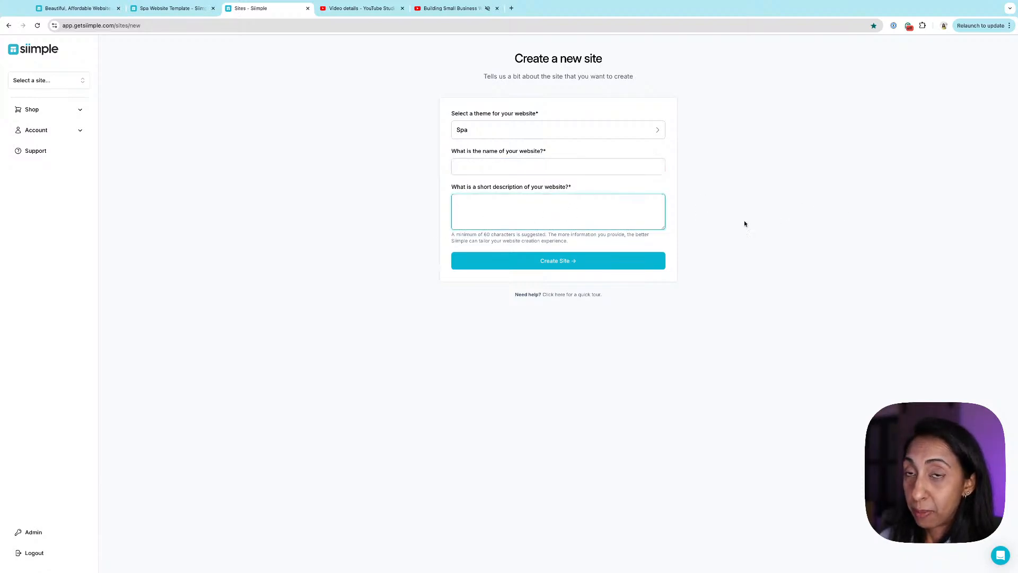
pyautogui.click(721, 225)
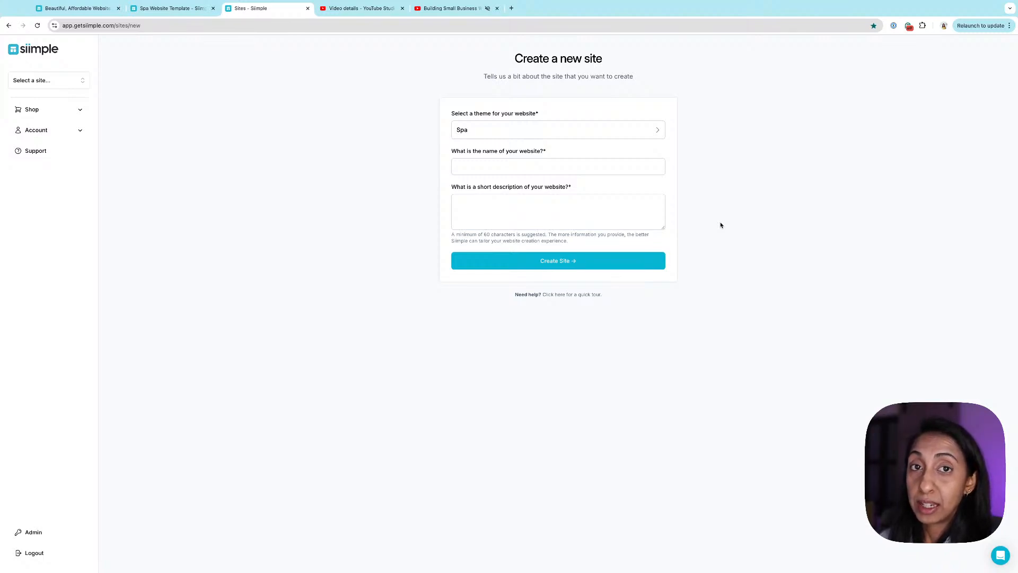
pyautogui.click(620, 171)
pyautogui.write('Restore Massage Therapy')
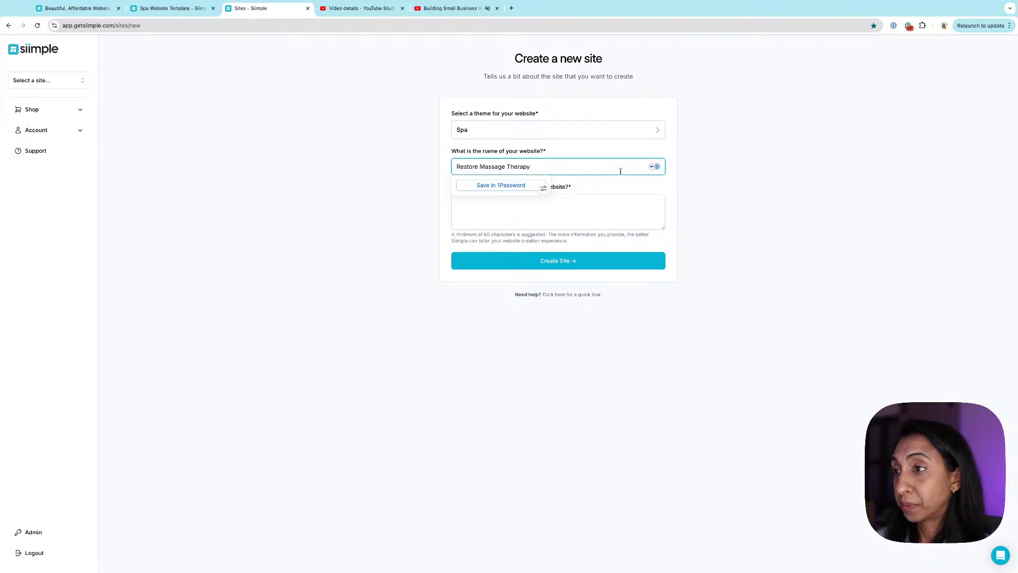
# Fill in the website's short description with the prepared text beginning "My focus is on helping you find relief, relaxation, and renewal."
pyautogui.click(631, 223)
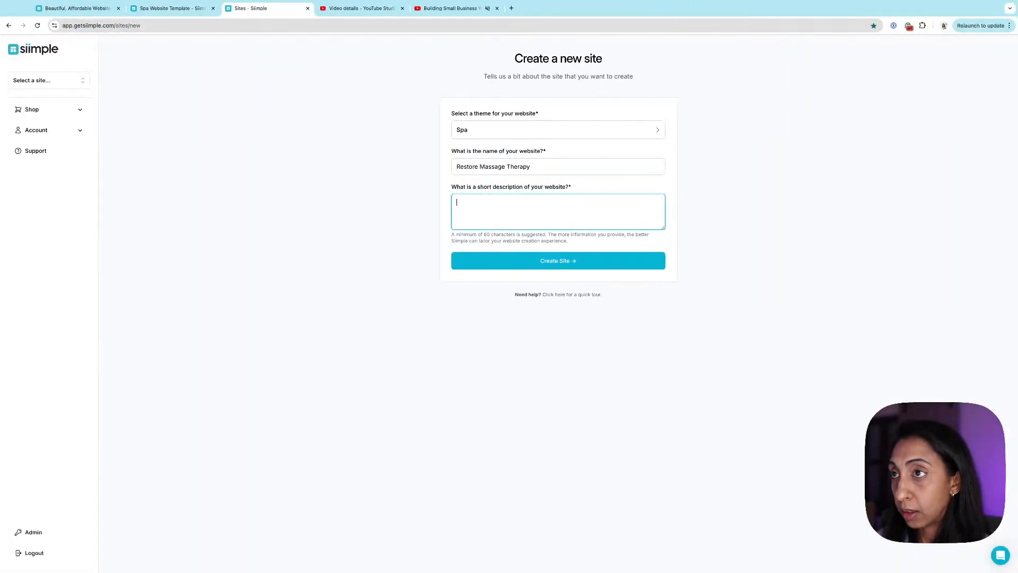
pyautogui.click(498, 570)
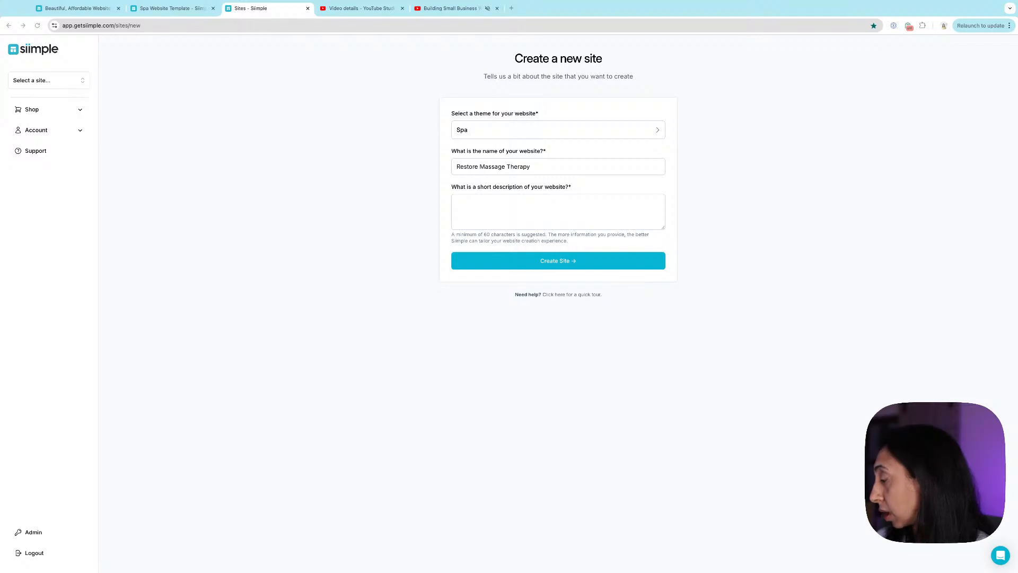
pyautogui.click(613, 220)
pyautogui.press('super+v')
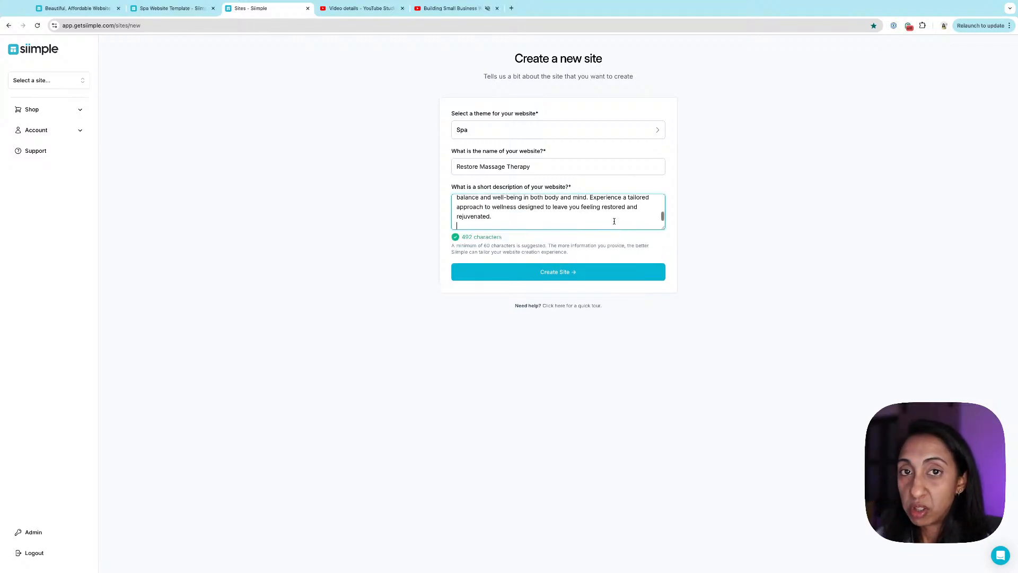
pyautogui.scroll(5, 613, 221)
pyautogui.click(797, 246)
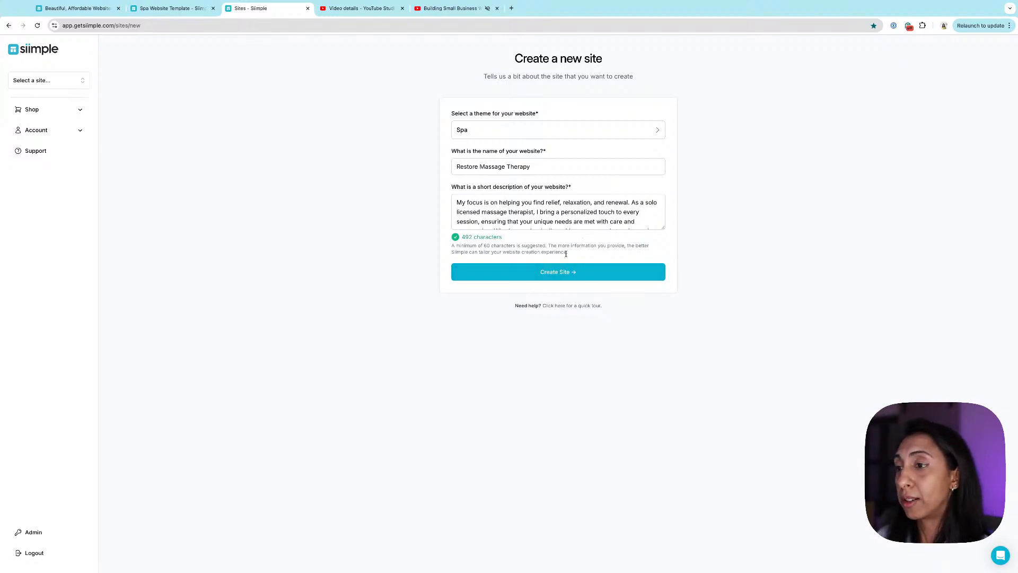
# Create the site and look over its full page in the site editor
pyautogui.click(563, 272)
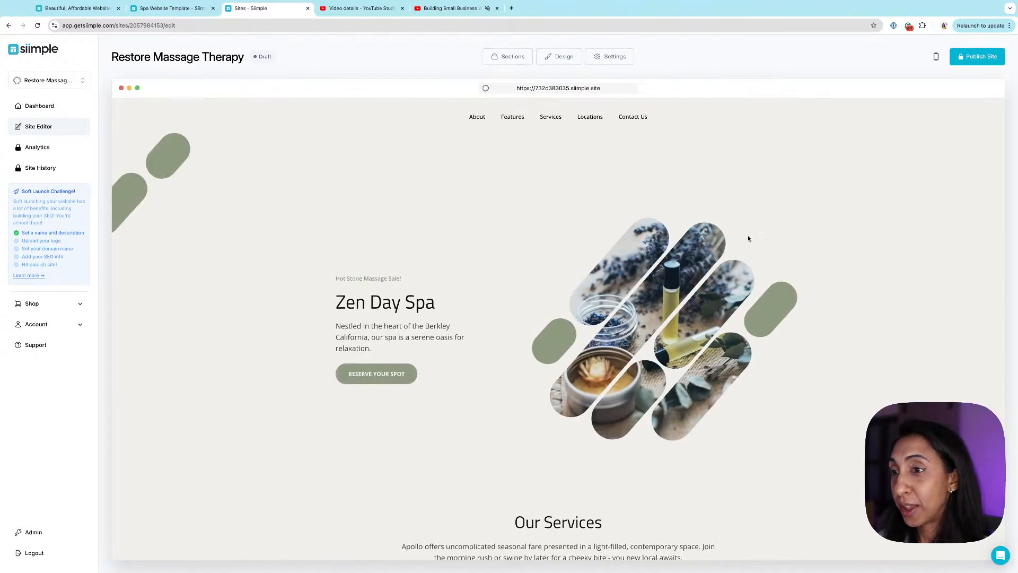
pyautogui.scroll(-7, 885, 270)
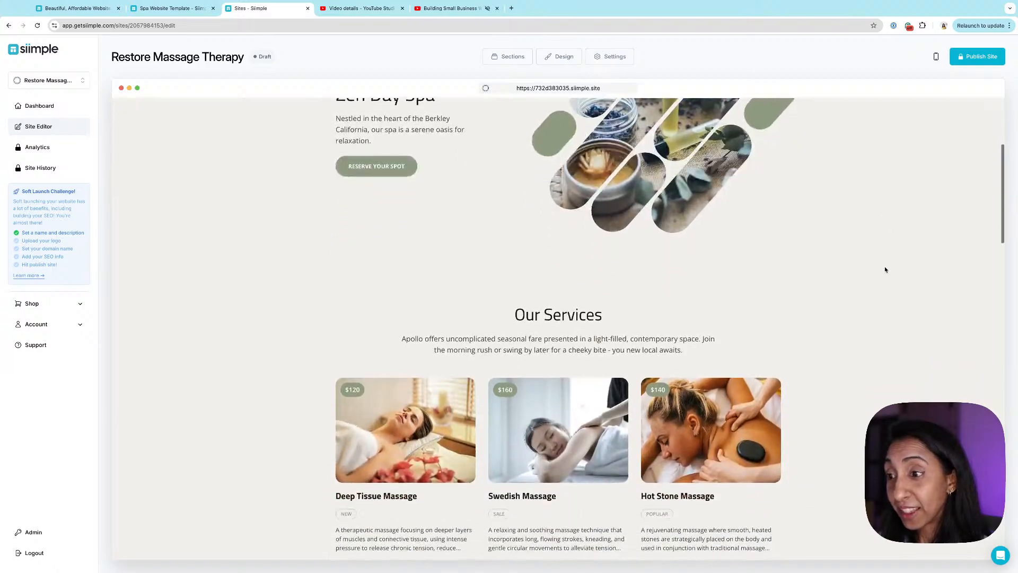
pyautogui.scroll(-12, 885, 270)
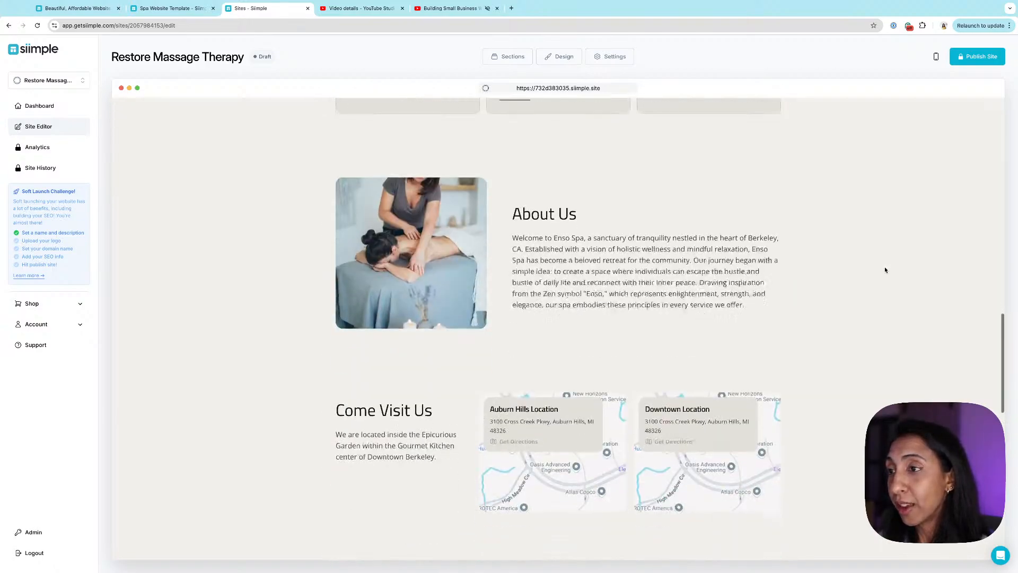
pyautogui.scroll(-3, 884, 266)
pyautogui.scroll(20, 884, 266)
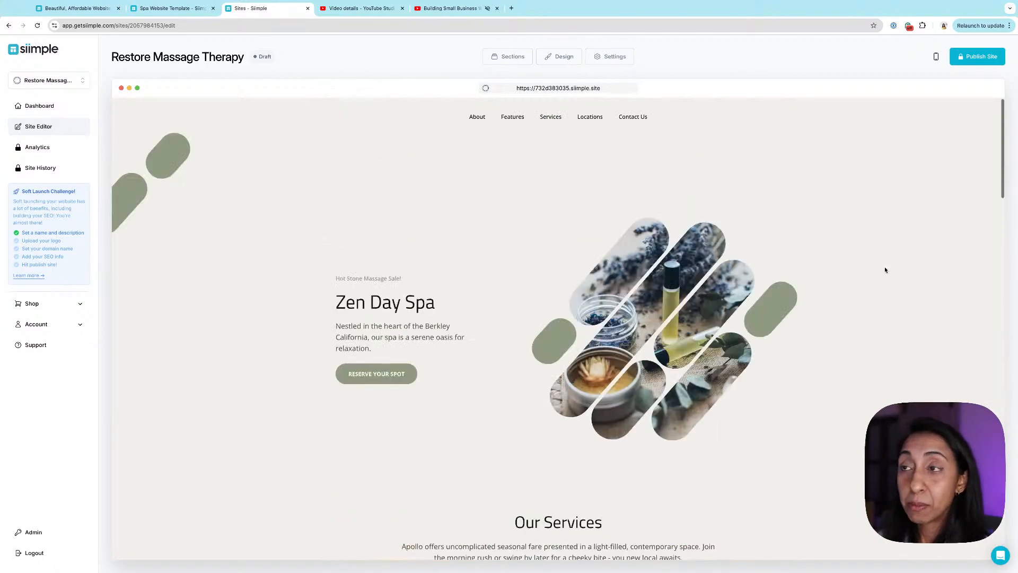
# Review the site's list of page sections and the section types available to add, then close the list without adding any
pyautogui.click(512, 56)
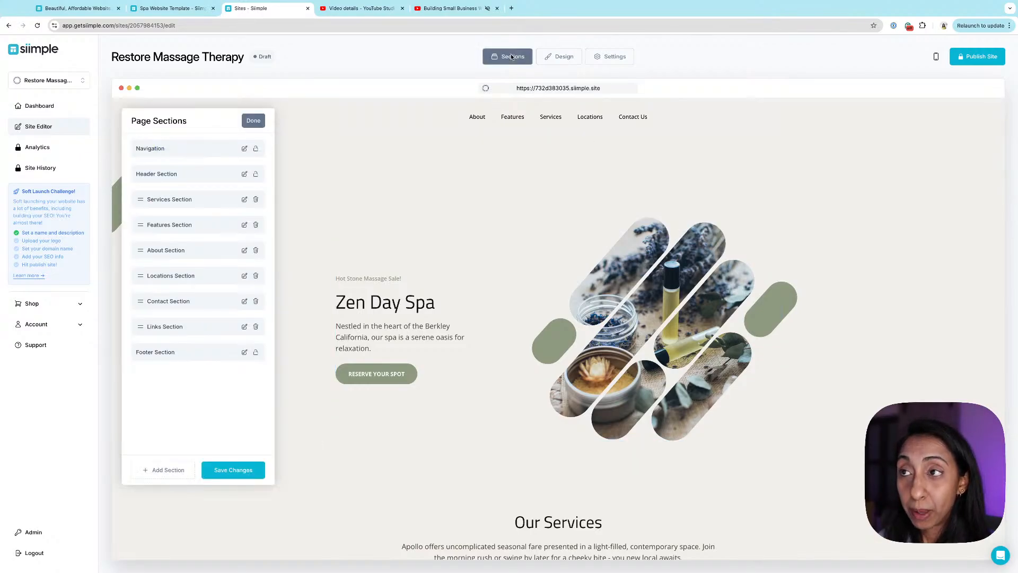
pyautogui.scroll(-8, 452, 238)
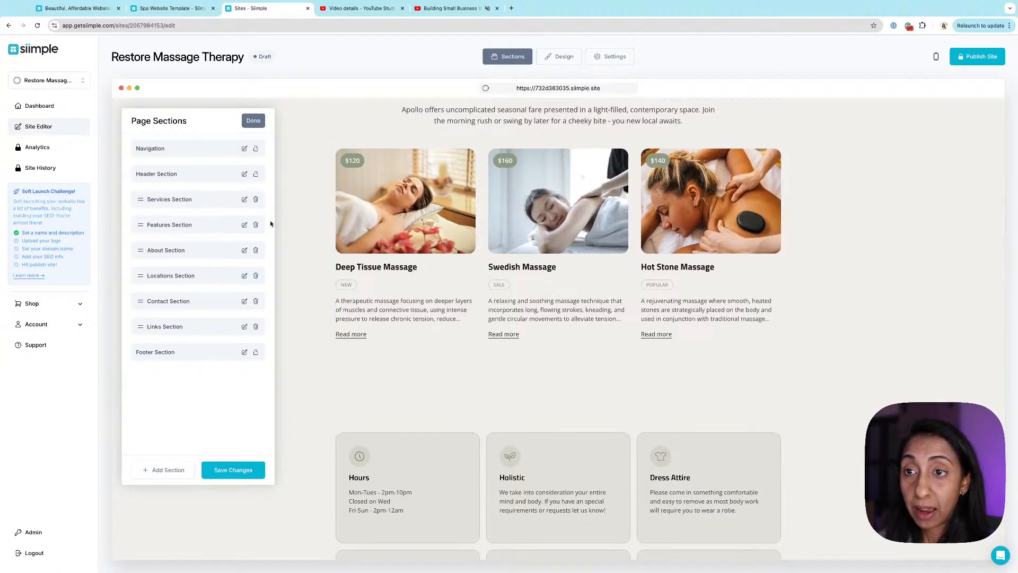
pyautogui.click(175, 470)
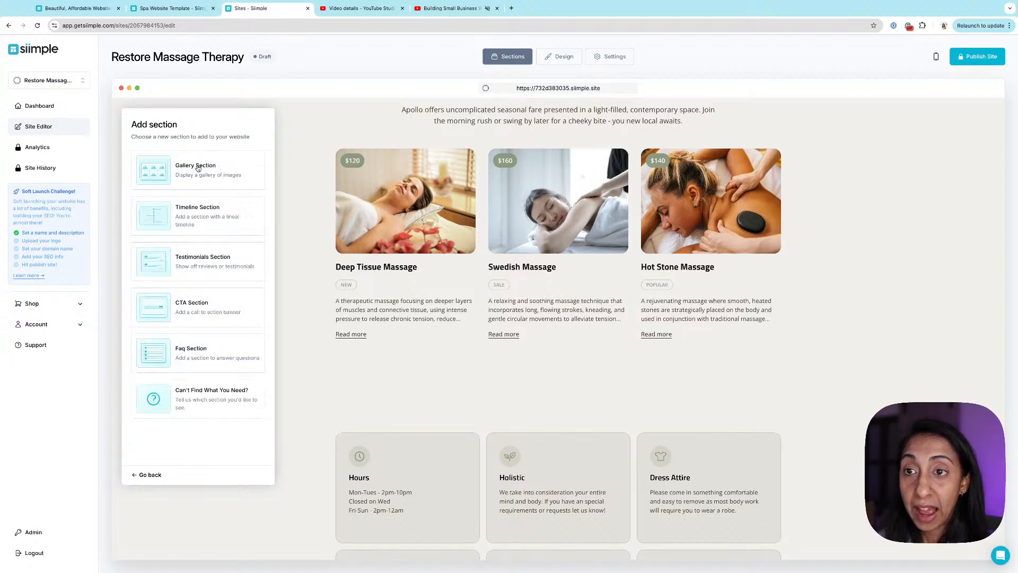
pyautogui.click(146, 474)
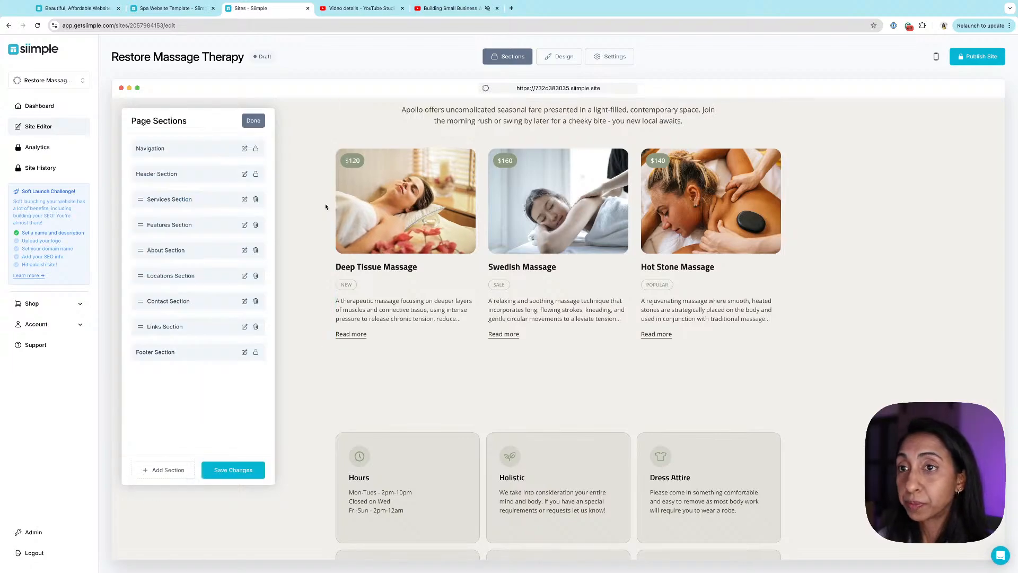
pyautogui.click(250, 119)
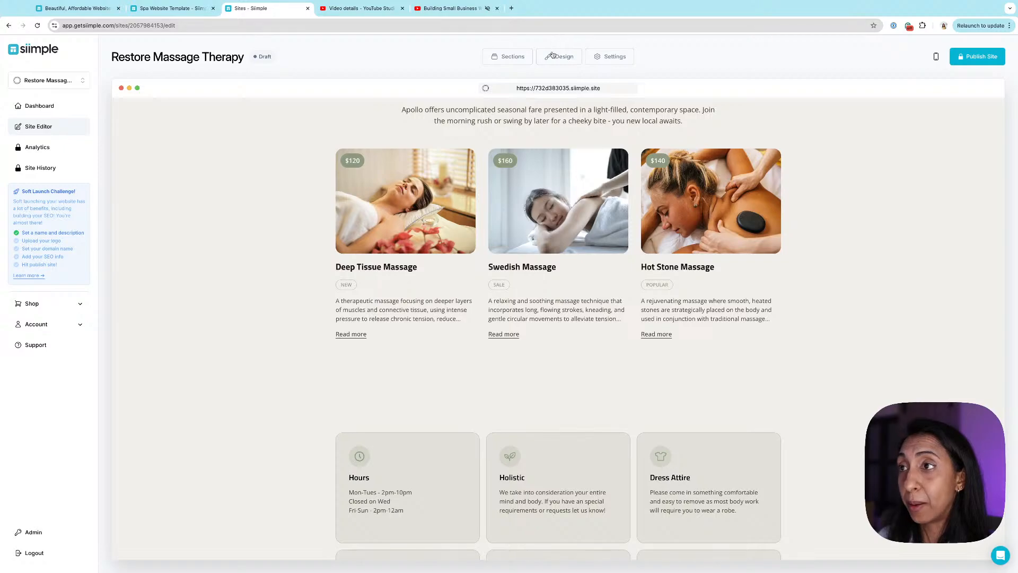
# Open the site's design settings and review the available options and how the page looks in the Enso theme
pyautogui.click(552, 55)
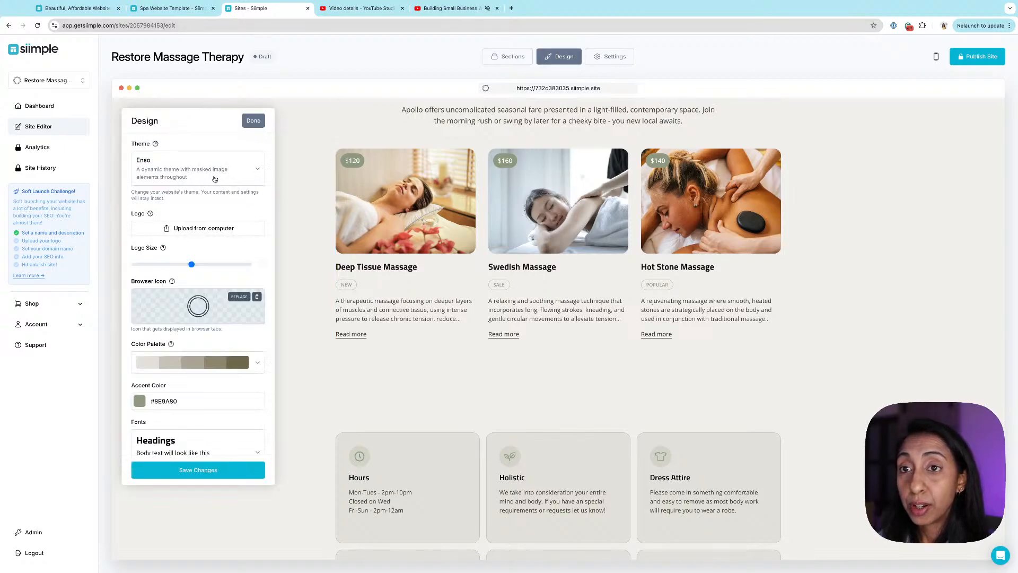
pyautogui.scroll(-5, 215, 179)
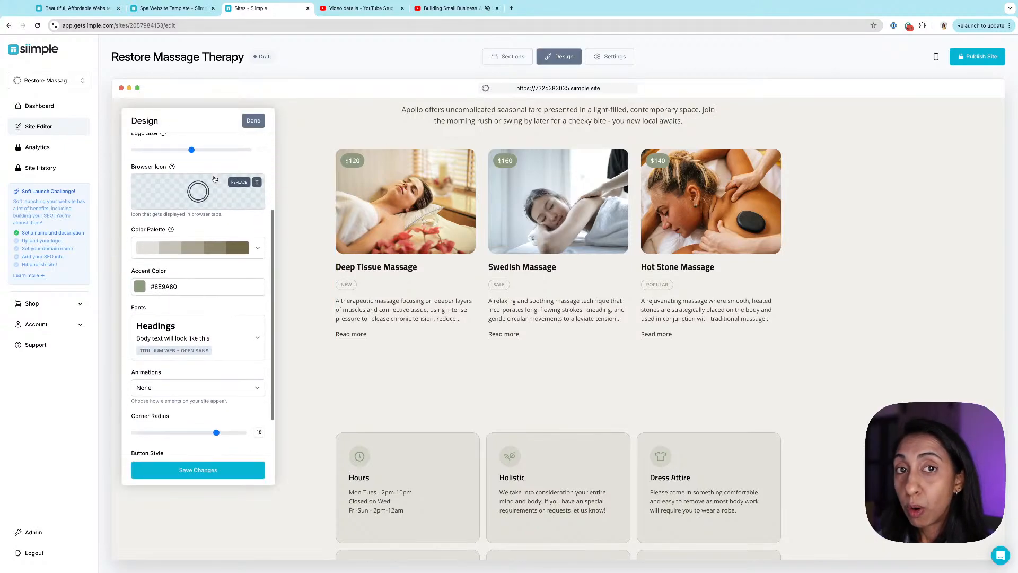
pyautogui.scroll(5, 215, 179)
pyautogui.scroll(5, 606, 254)
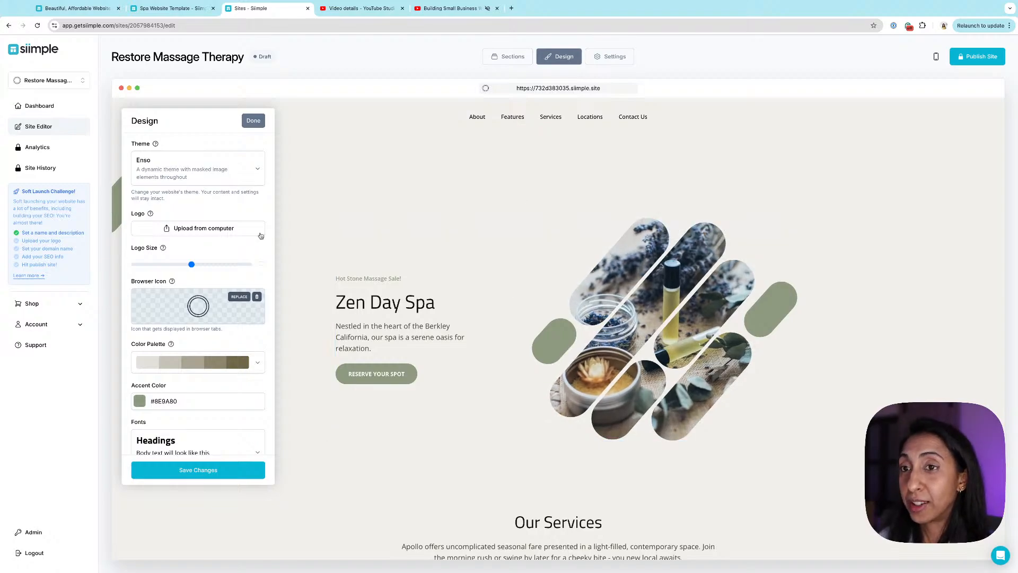
pyautogui.scroll(-1, 620, 291)
pyautogui.scroll(1, 620, 291)
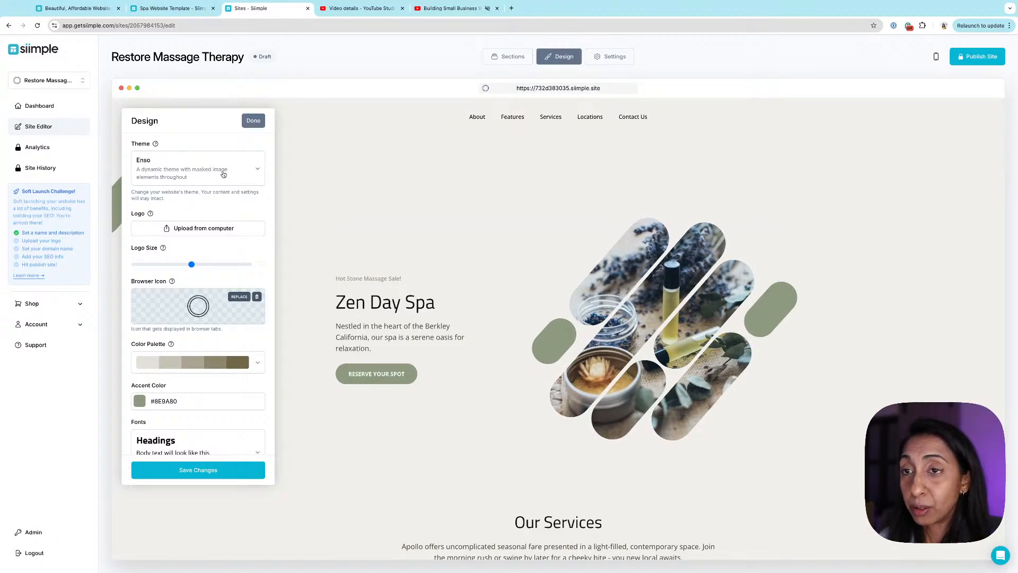
pyautogui.scroll(-3, 527, 222)
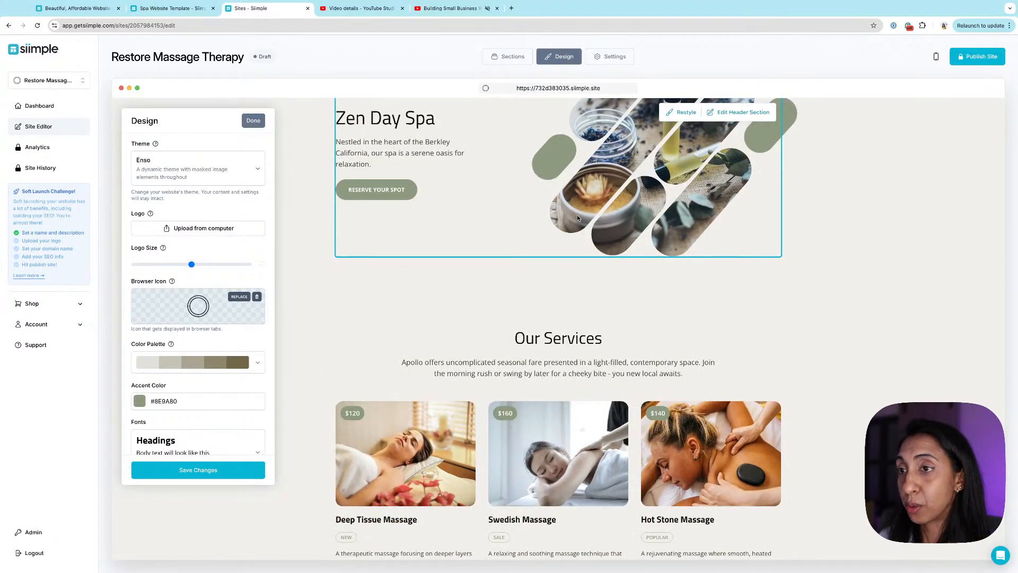
pyautogui.scroll(2, 578, 215)
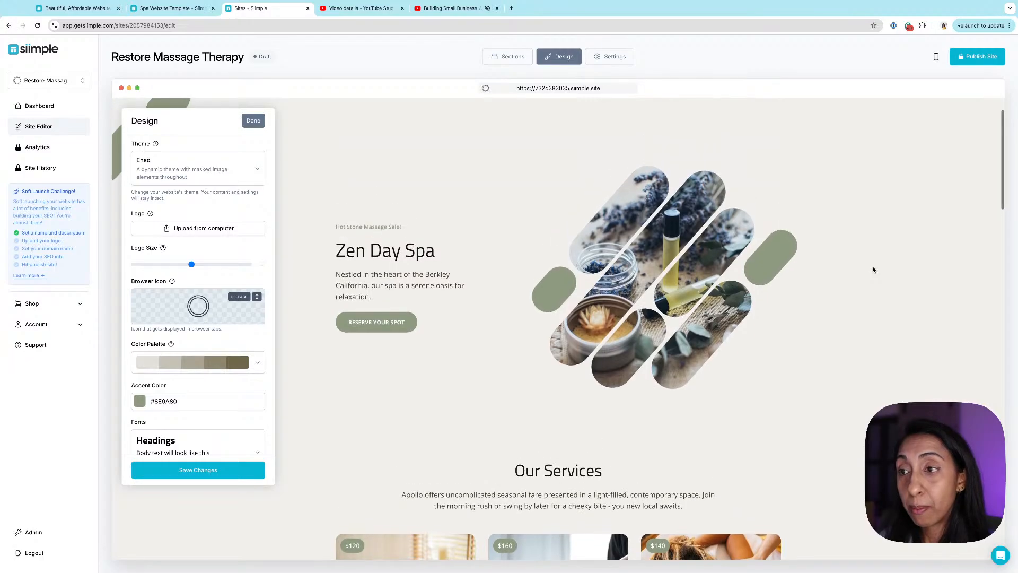
pyautogui.scroll(-12, 873, 270)
pyautogui.scroll(15, 872, 270)
# Try the Static theme on the site and look over the restyled page
pyautogui.click(210, 160)
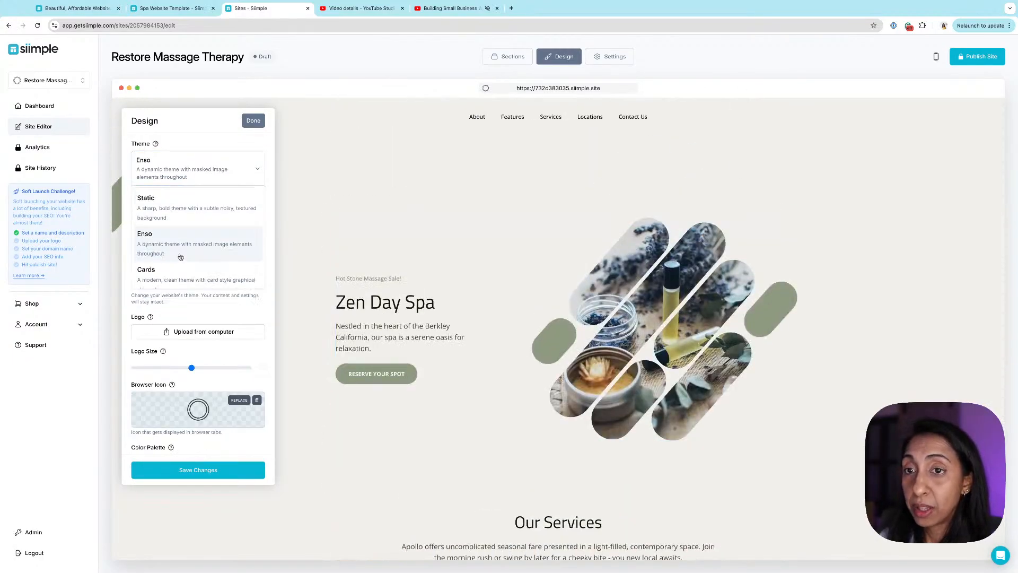
pyautogui.click(196, 212)
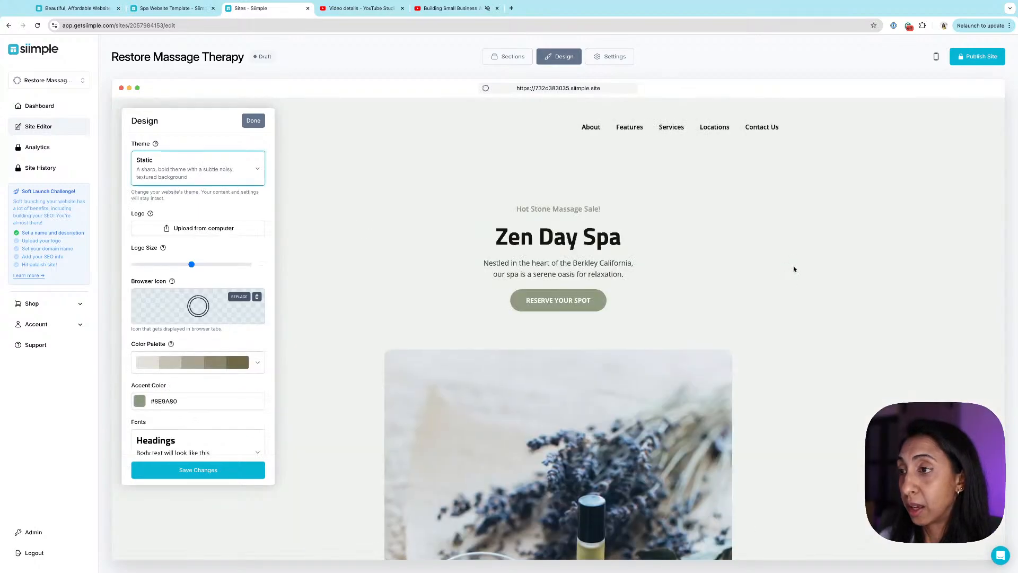
pyautogui.scroll(-5, 792, 269)
pyautogui.scroll(-15, 794, 268)
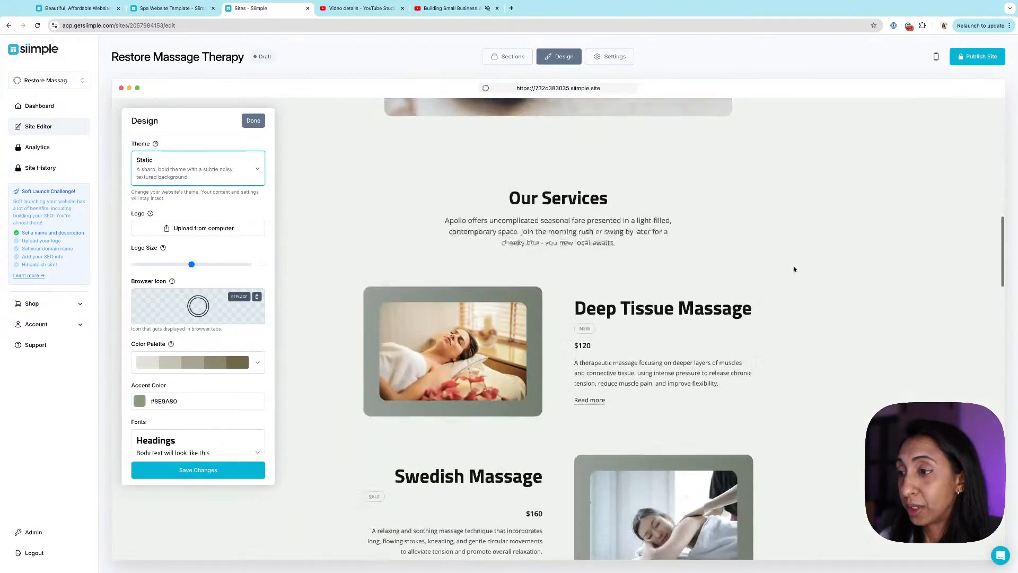
pyautogui.scroll(15, 792, 267)
pyautogui.scroll(5, 787, 263)
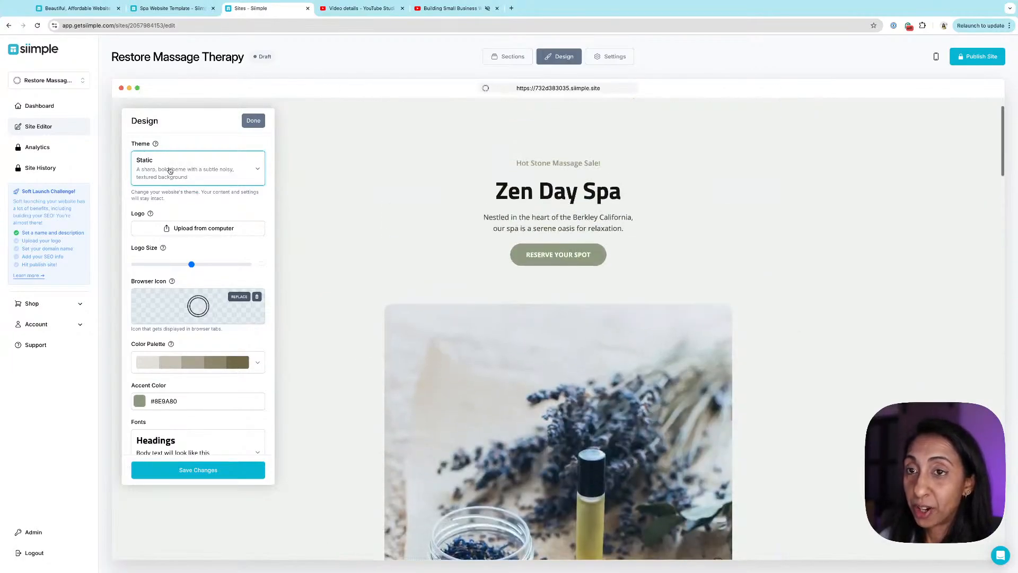
# Switch the site's theme to Cards and check the header and services sections
pyautogui.click(169, 170)
pyautogui.click(200, 276)
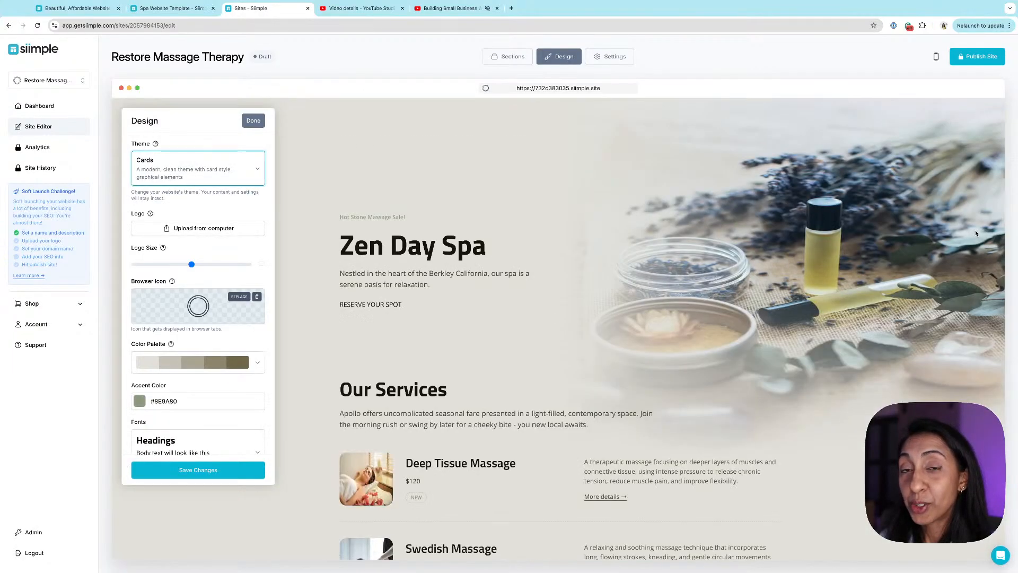
pyautogui.scroll(-15, 881, 239)
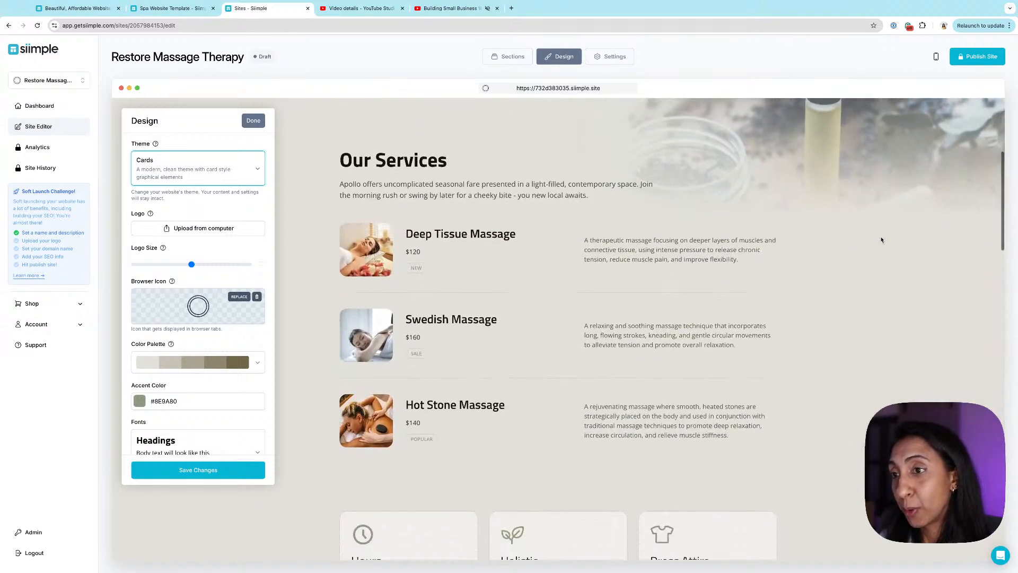
pyautogui.scroll(15, 881, 239)
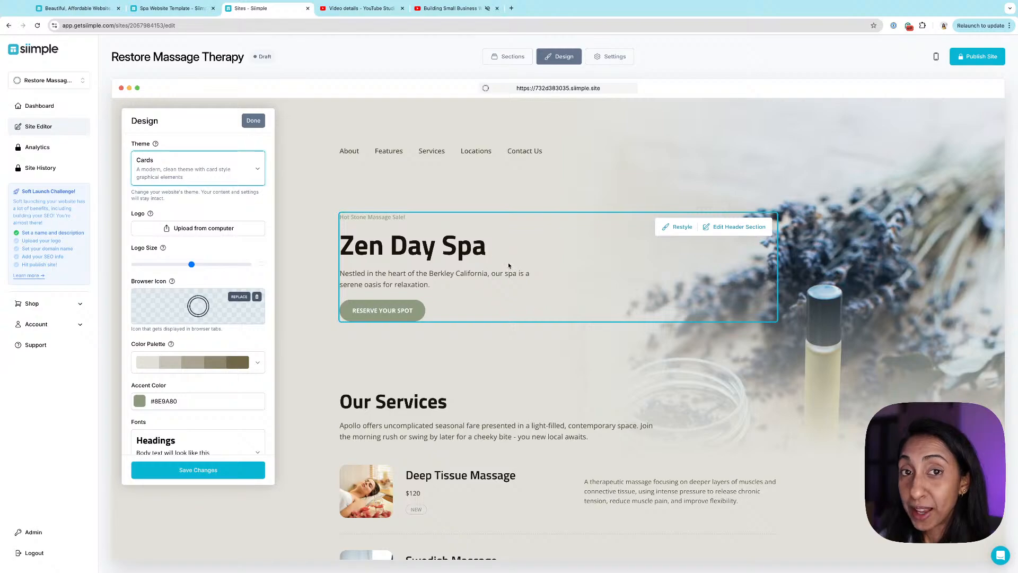
pyautogui.scroll(-1, 508, 265)
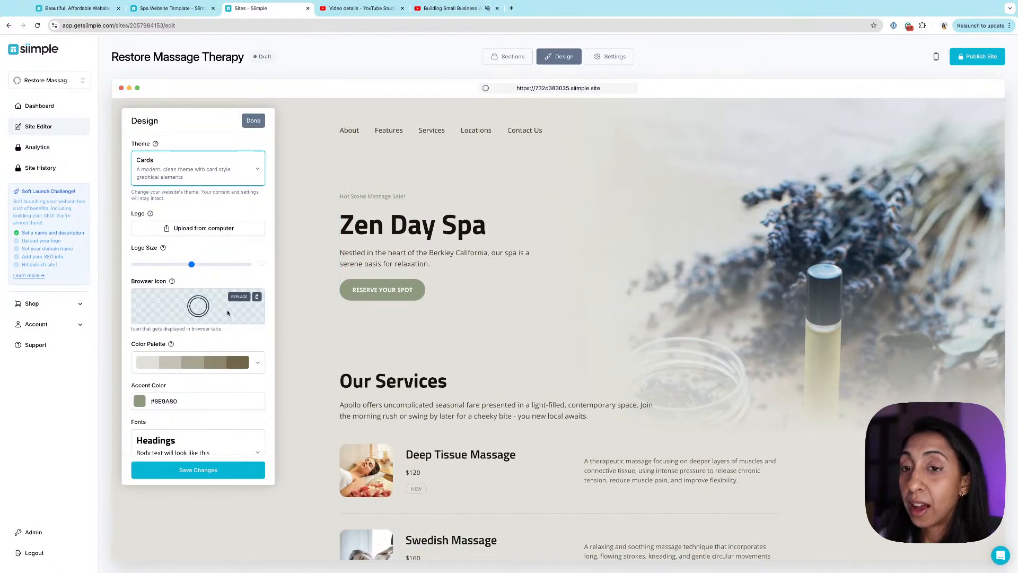
# Examine the remaining design options and the full range of color palettes, from light to dark
pyautogui.scroll(-2, 228, 312)
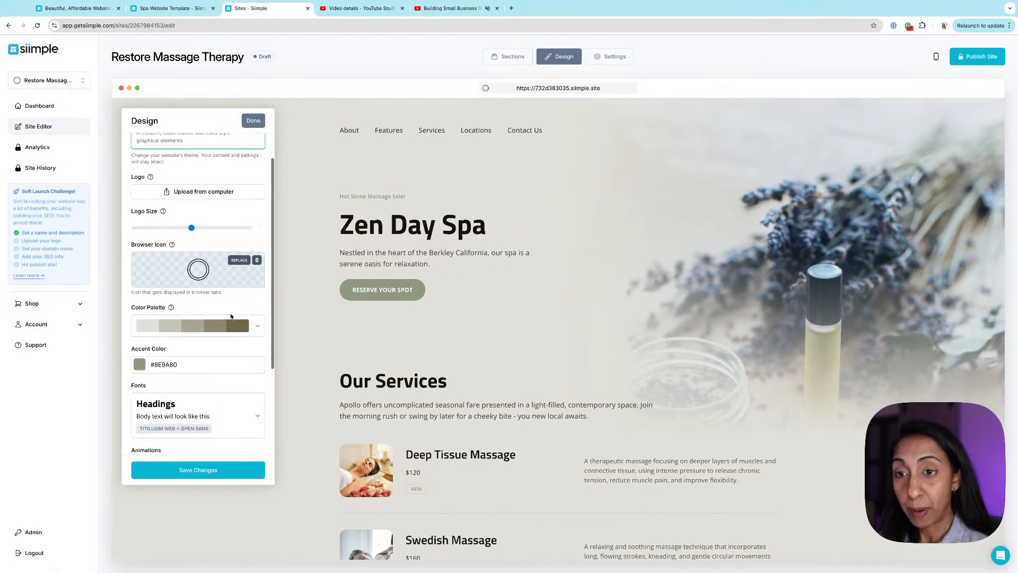
pyautogui.scroll(-3, 461, 342)
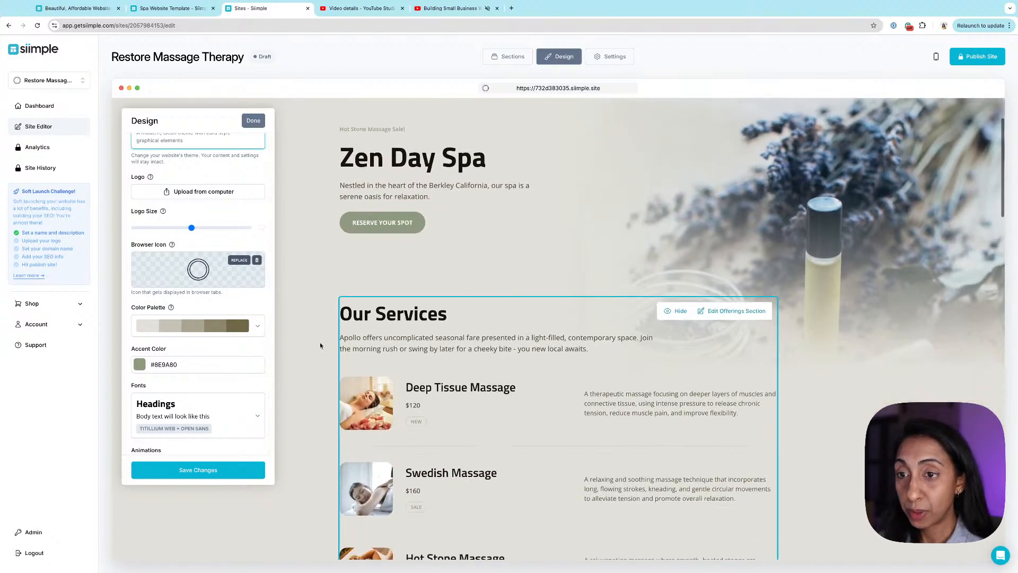
pyautogui.click(258, 327)
pyautogui.scroll(-8, 211, 390)
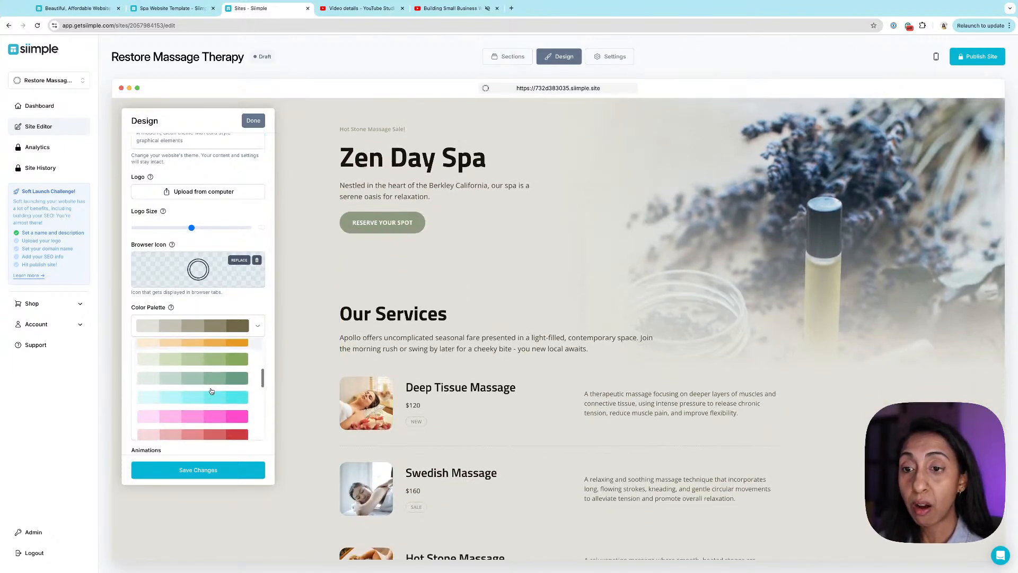
pyautogui.scroll(-10, 211, 391)
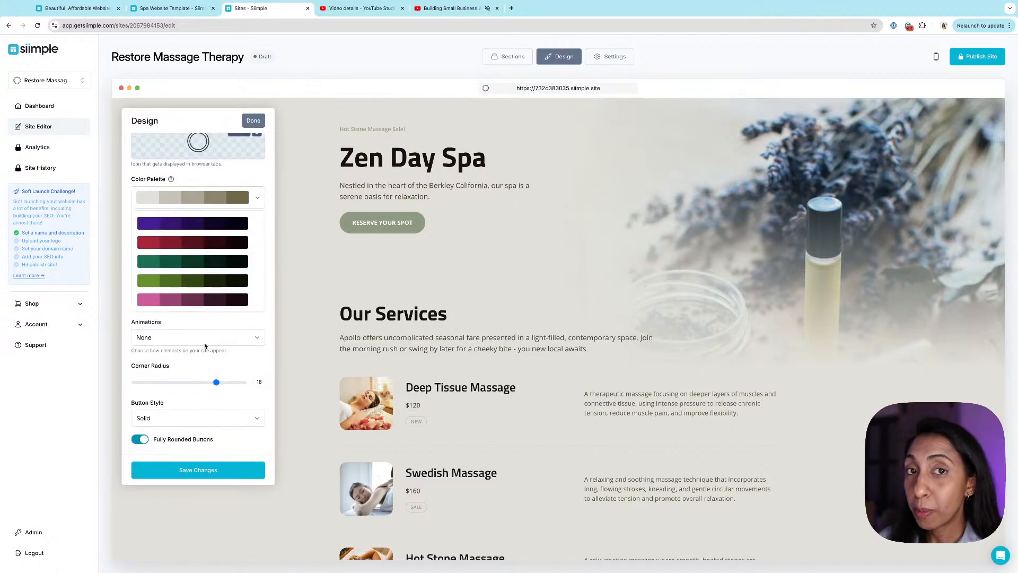
pyautogui.scroll(15, 181, 271)
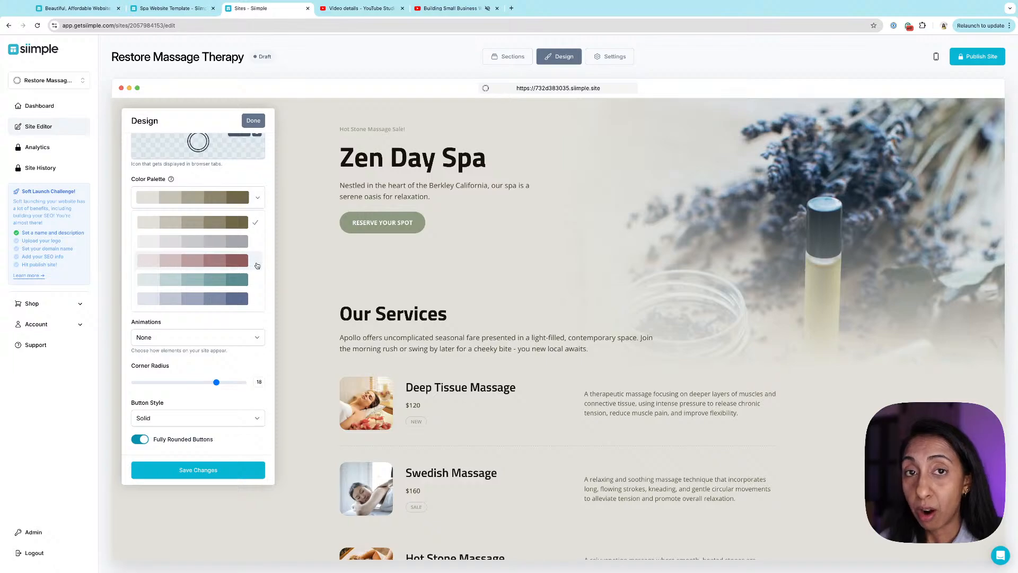
pyautogui.scroll(-5, 194, 265)
pyautogui.scroll(5, 195, 264)
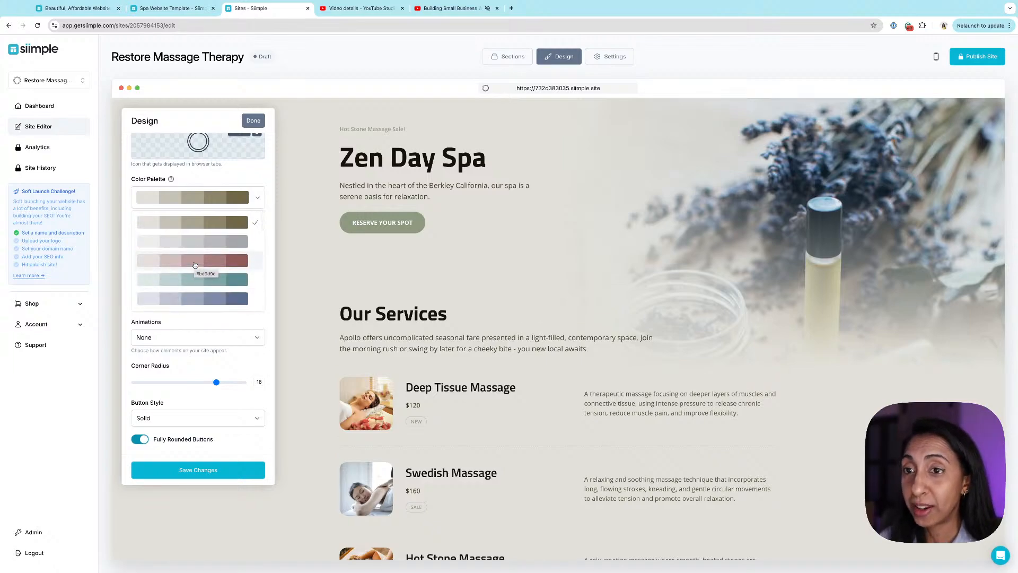
# Preview the page in the muted red color palette and in the muted teal one
pyautogui.click(185, 259)
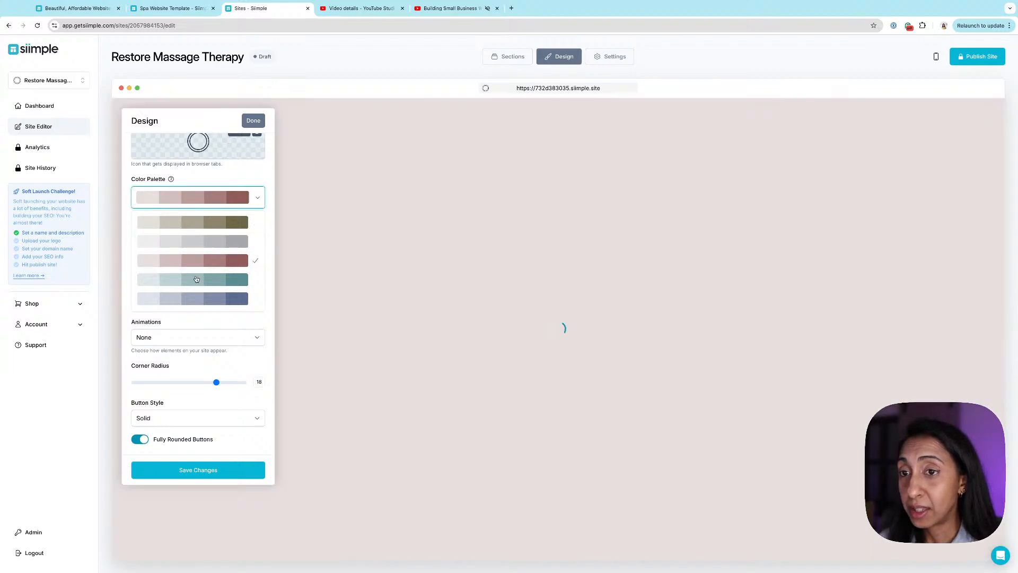
pyautogui.scroll(-3, 486, 310)
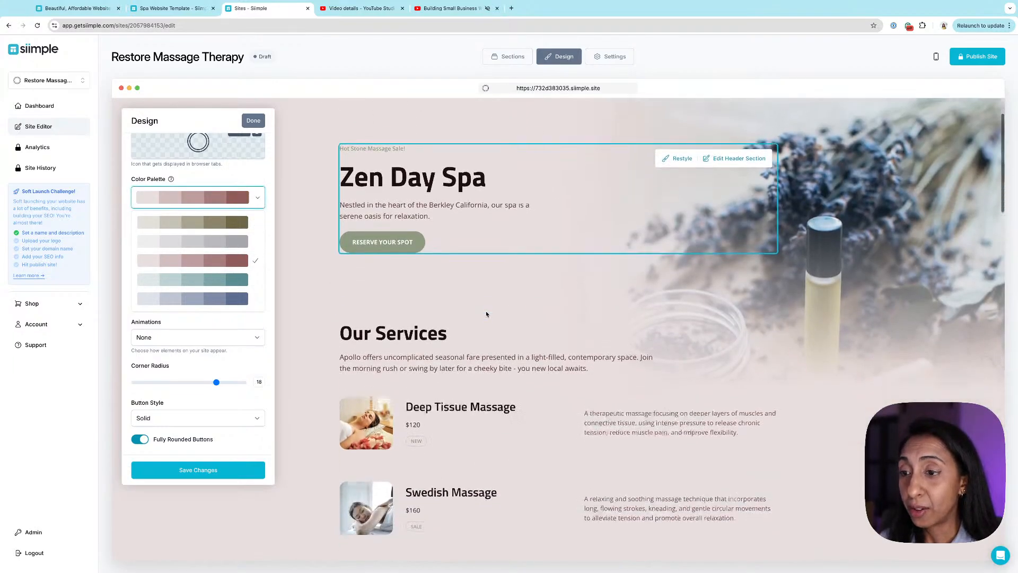
pyautogui.click(194, 280)
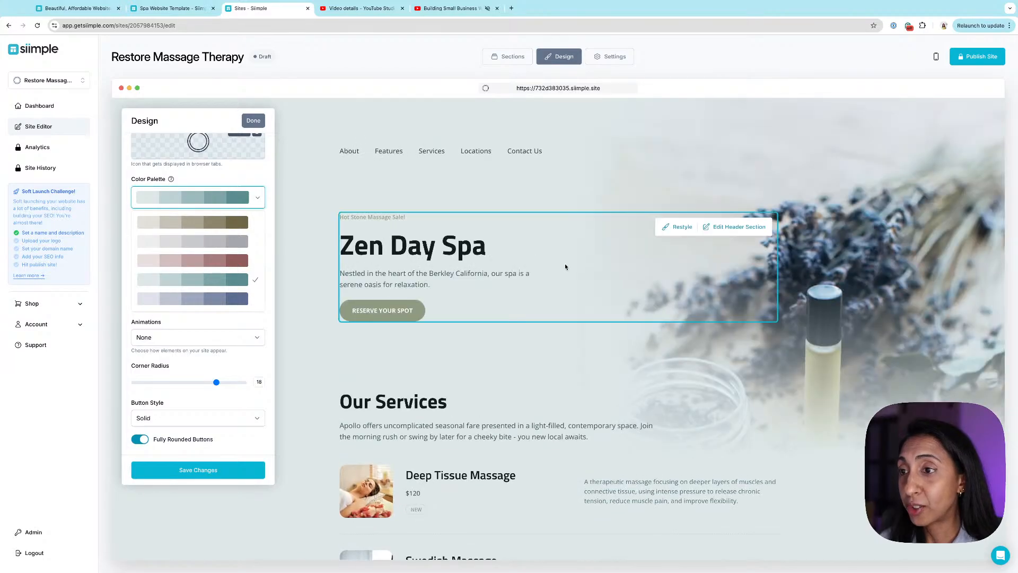
pyautogui.scroll(-3, 561, 263)
pyautogui.scroll(-1, 214, 263)
pyautogui.scroll(-1, 214, 263)
# Preview the page in the bright pink color palette and in the dark purple one
pyautogui.scroll(-3, 221, 249)
pyautogui.click(221, 257)
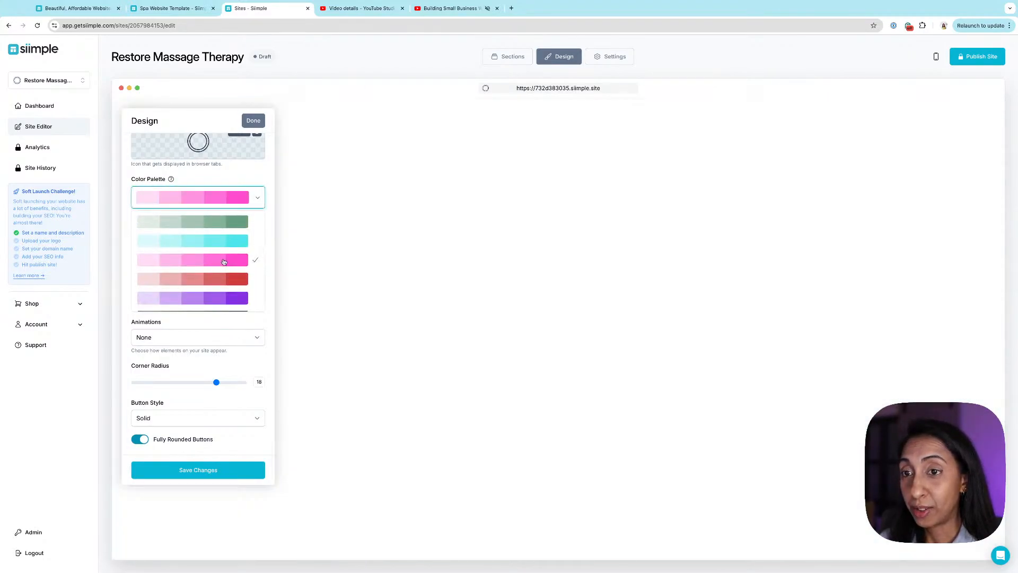
pyautogui.scroll(-5, 220, 261)
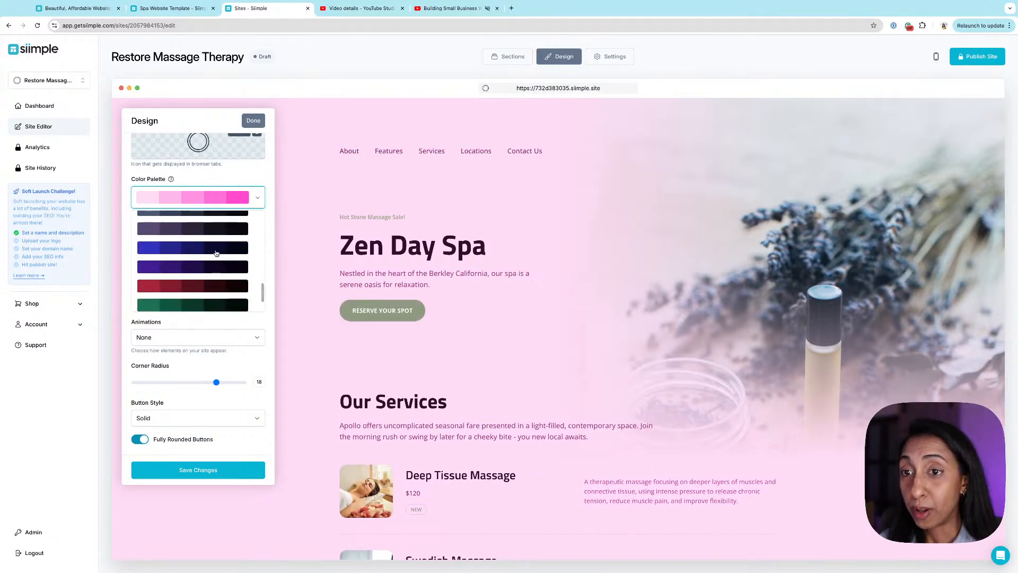
pyautogui.click(216, 251)
pyautogui.click(208, 268)
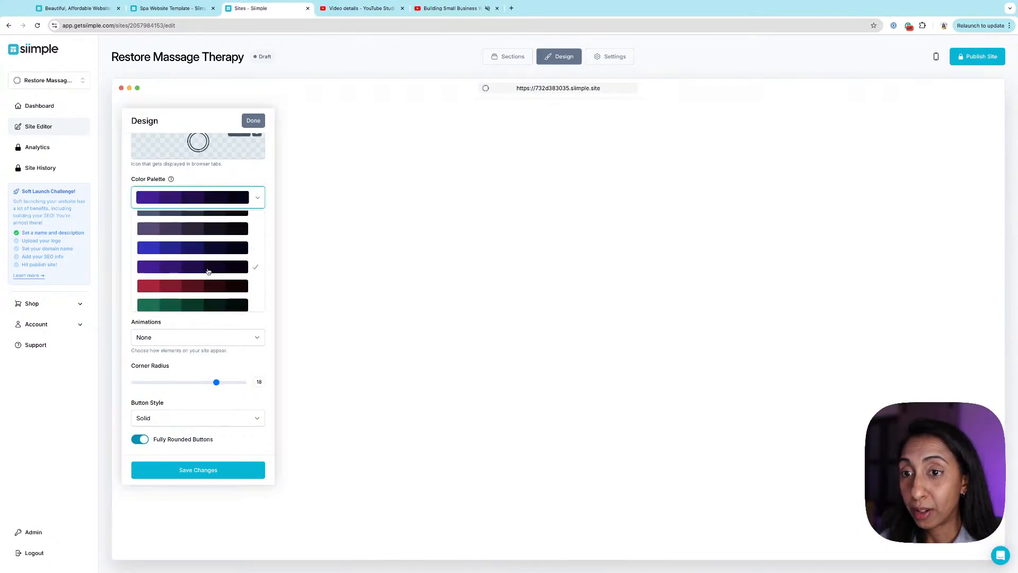
# Apply the muted teal color palette to the site and close the list of palettes
pyautogui.scroll(4, 208, 271)
pyautogui.scroll(10, 209, 271)
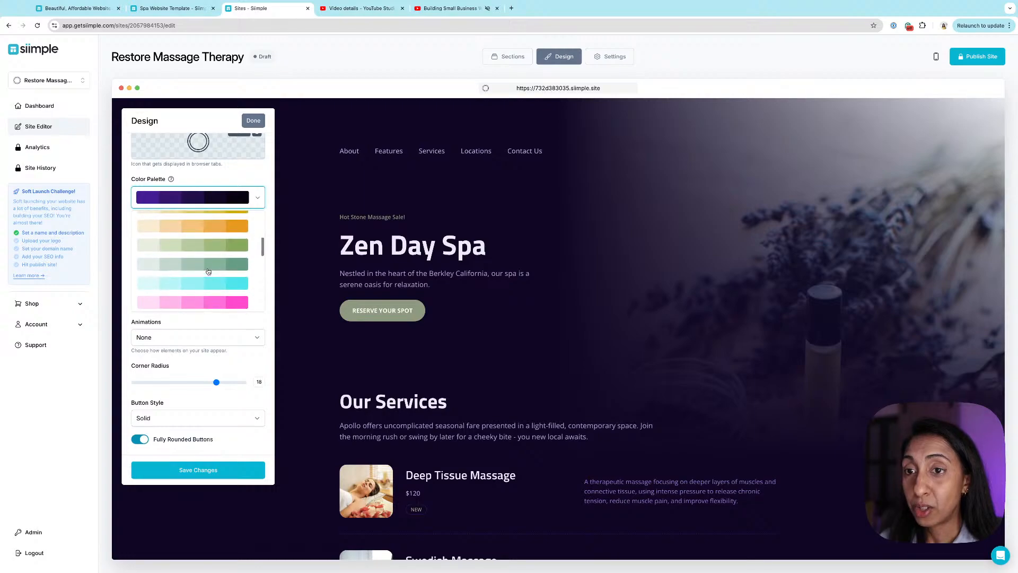
pyautogui.click(209, 263)
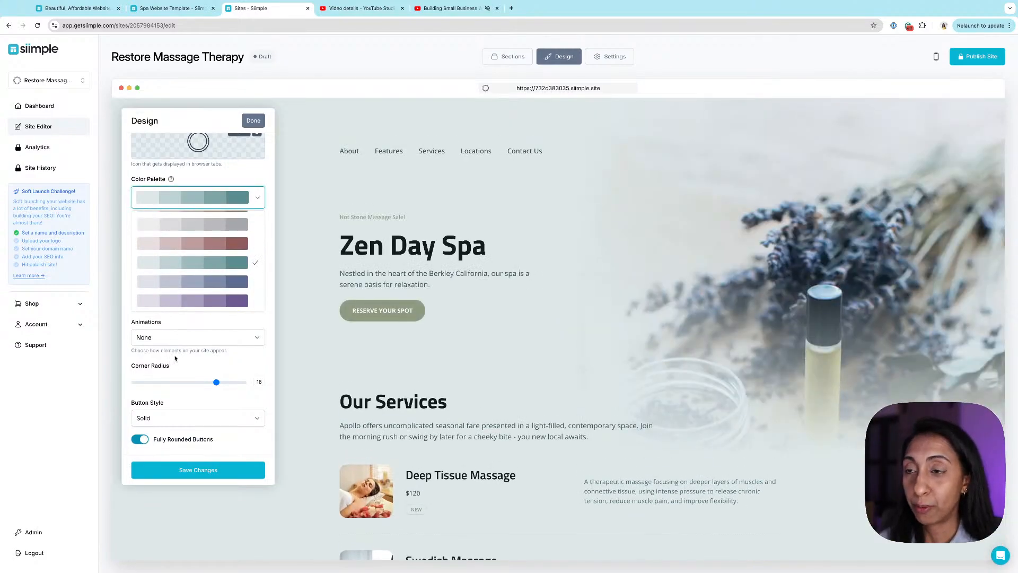
pyautogui.scroll(3, 175, 358)
pyautogui.scroll(-8, 175, 359)
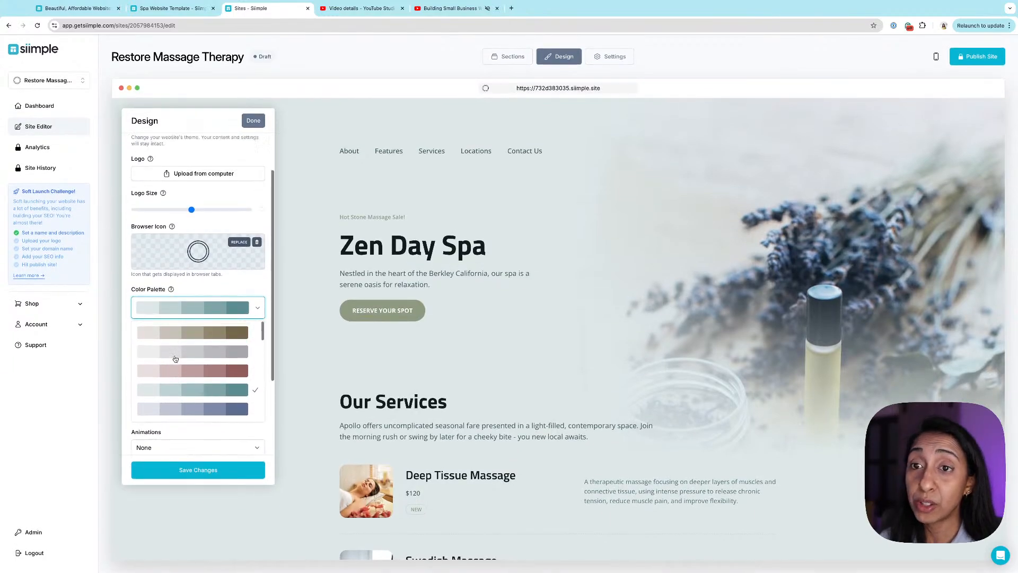
pyautogui.scroll(-3, 175, 359)
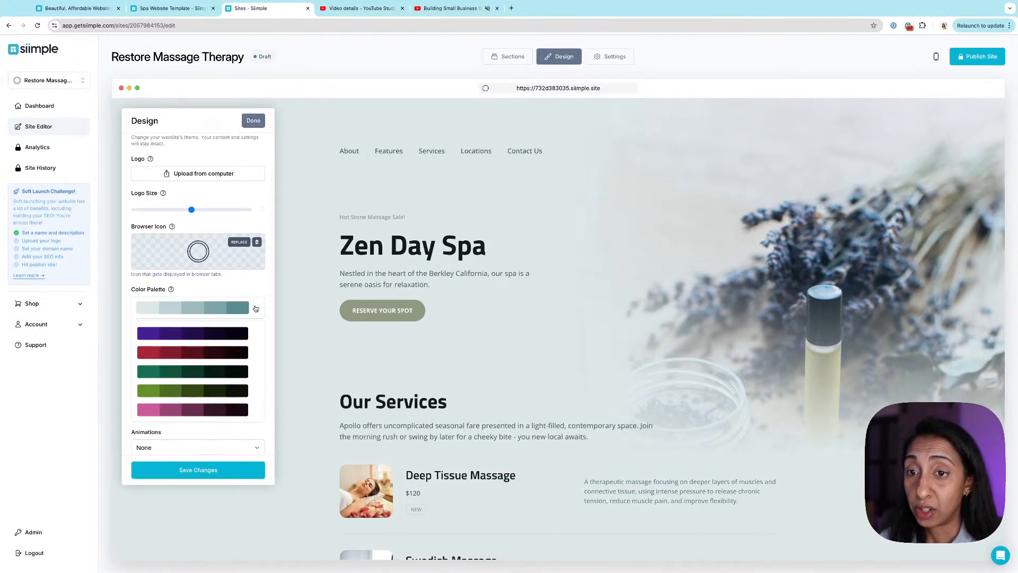
pyautogui.click(255, 291)
# Set the site's font pairing to Nunito + Ek Mukta
pyautogui.scroll(-3, 245, 276)
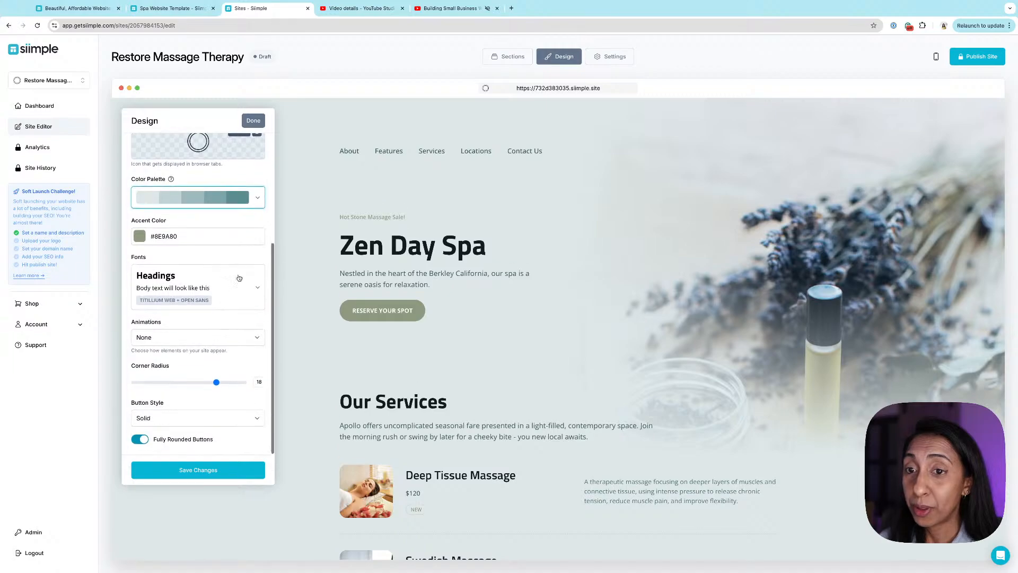
pyautogui.click(245, 277)
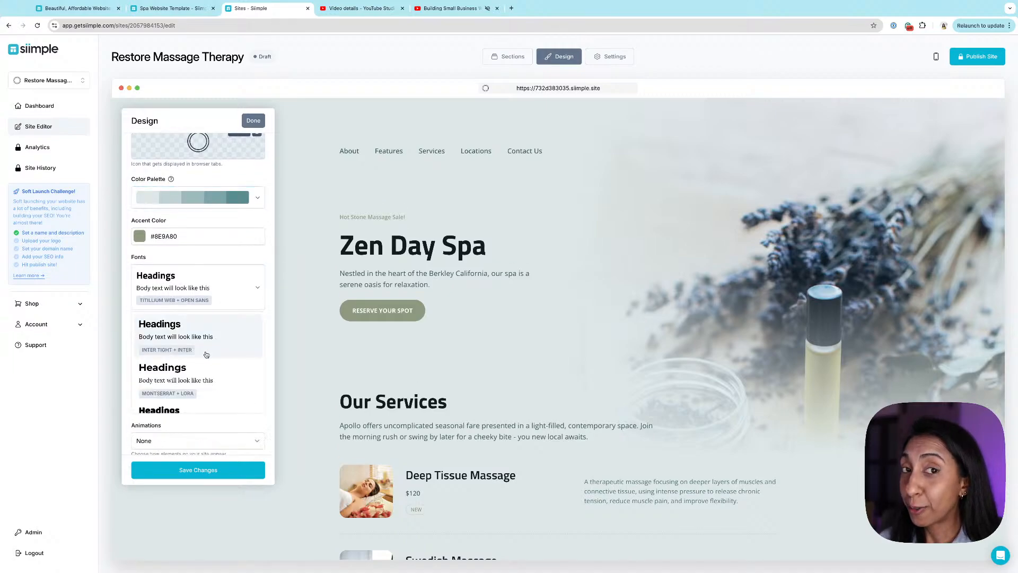
pyautogui.scroll(-5, 205, 356)
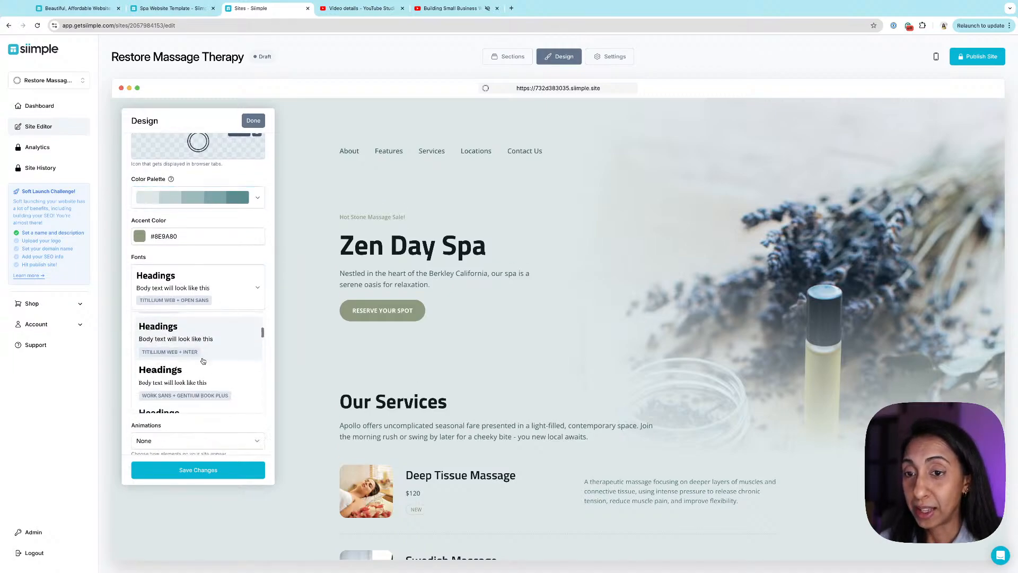
pyautogui.scroll(-5, 202, 360)
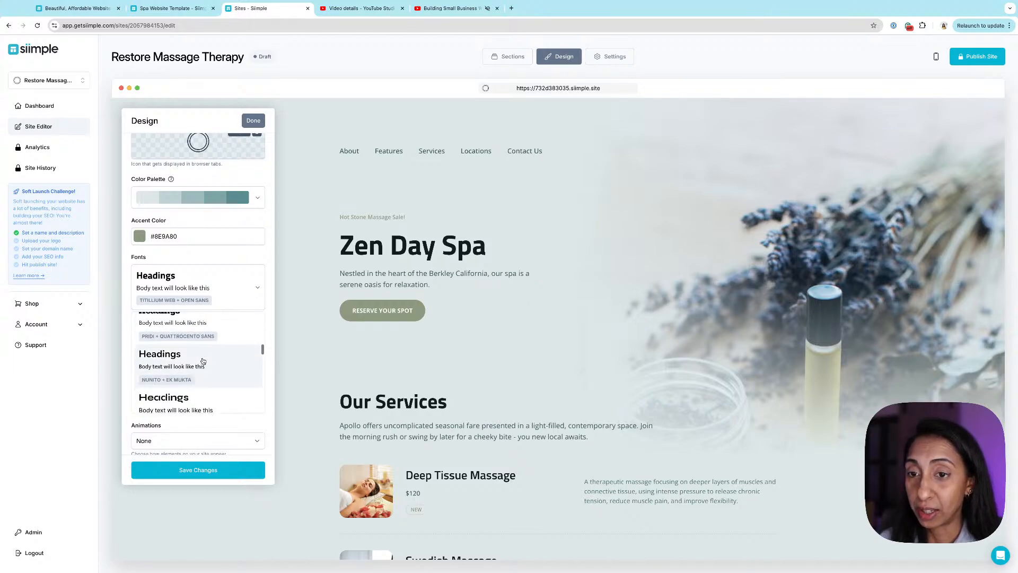
pyautogui.click(194, 363)
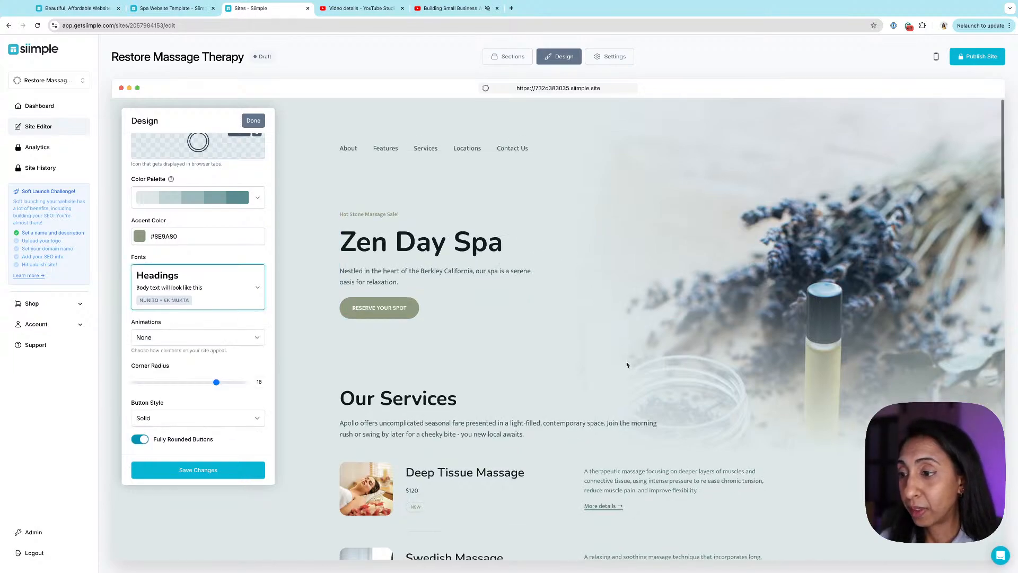
# Try the Arvo + Lato and the Roboto + Nunito font pairings on the page
pyautogui.scroll(-4, 625, 361)
pyautogui.scroll(2, 237, 291)
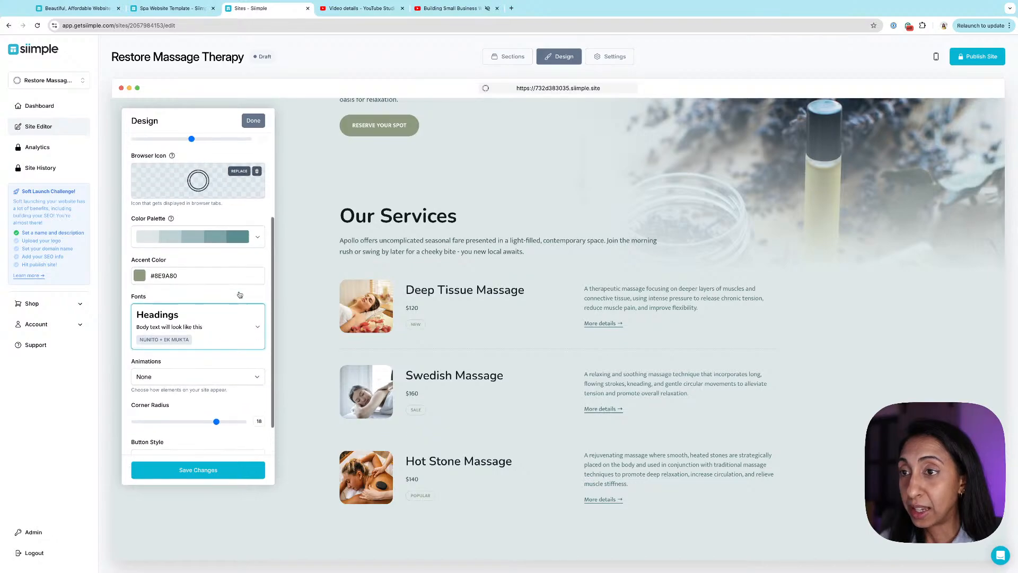
pyautogui.scroll(1, 511, 307)
pyautogui.scroll(3, 511, 308)
pyautogui.click(136, 364)
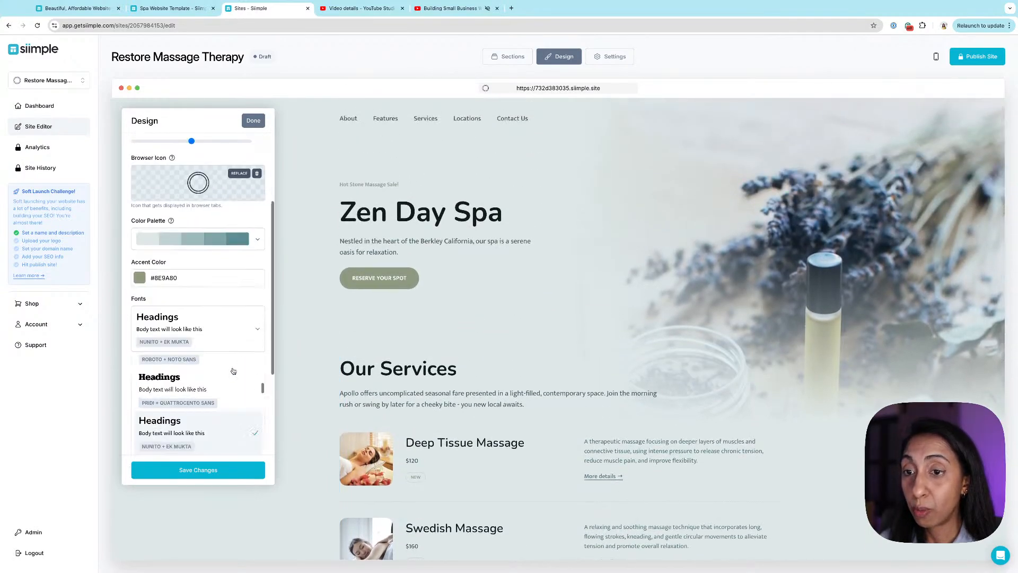
pyautogui.scroll(-2, 237, 373)
pyautogui.scroll(-2, 228, 382)
pyautogui.click(206, 400)
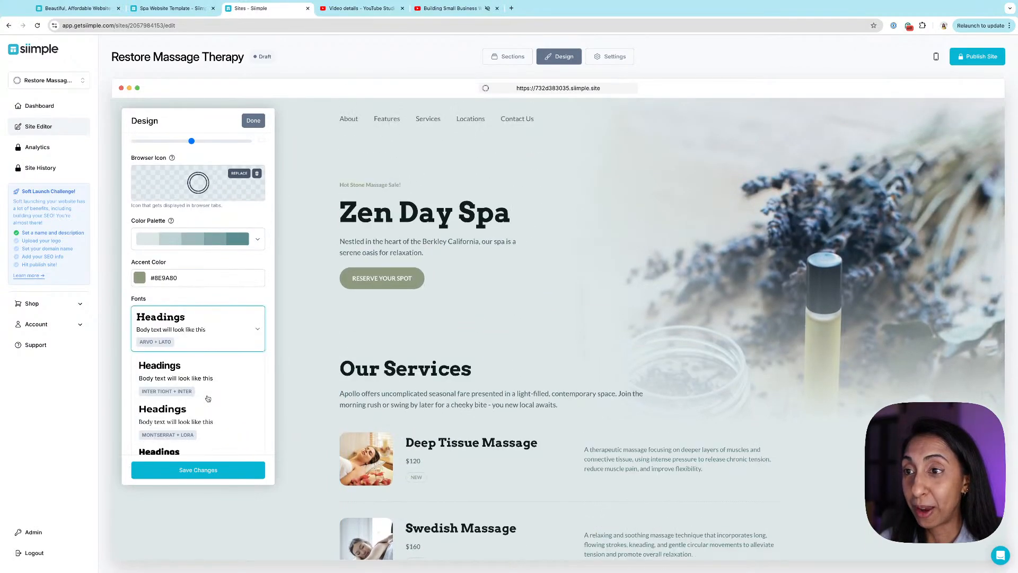
pyautogui.scroll(-3, 231, 371)
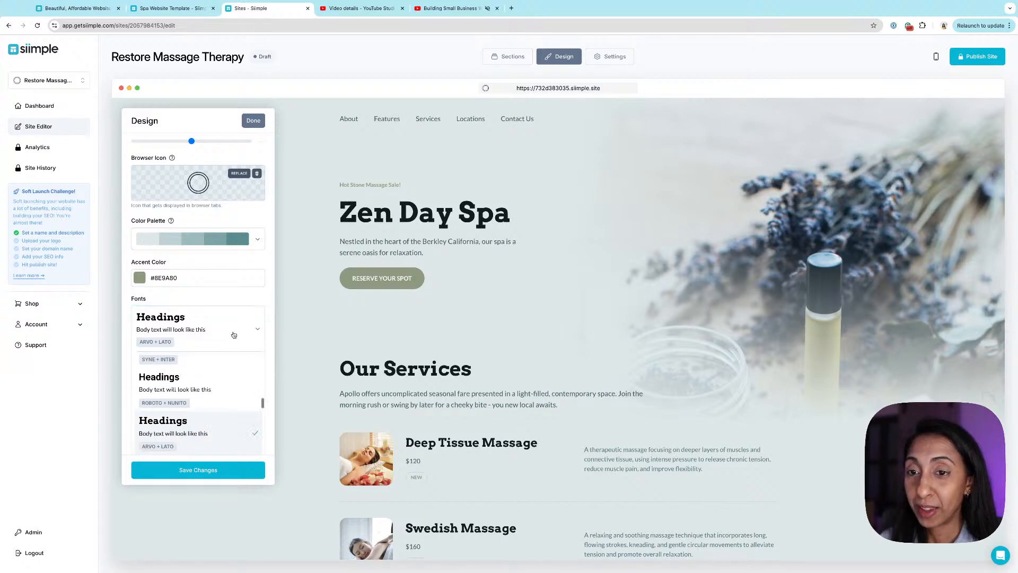
pyautogui.click(232, 409)
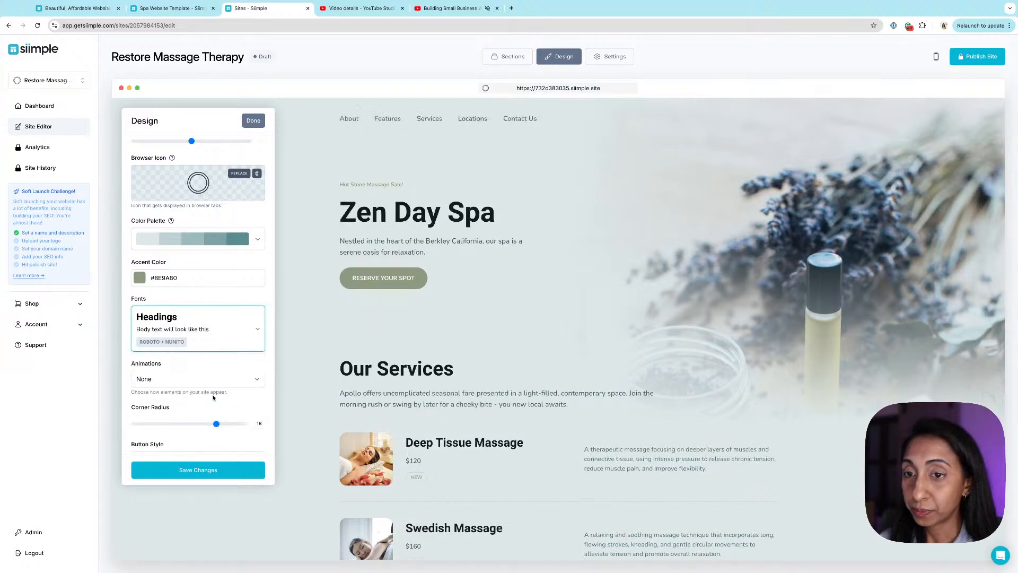
# Return the site's fonts to the Nunito + Ek Mukta pairing
pyautogui.click(226, 341)
pyautogui.scroll(-4, 218, 384)
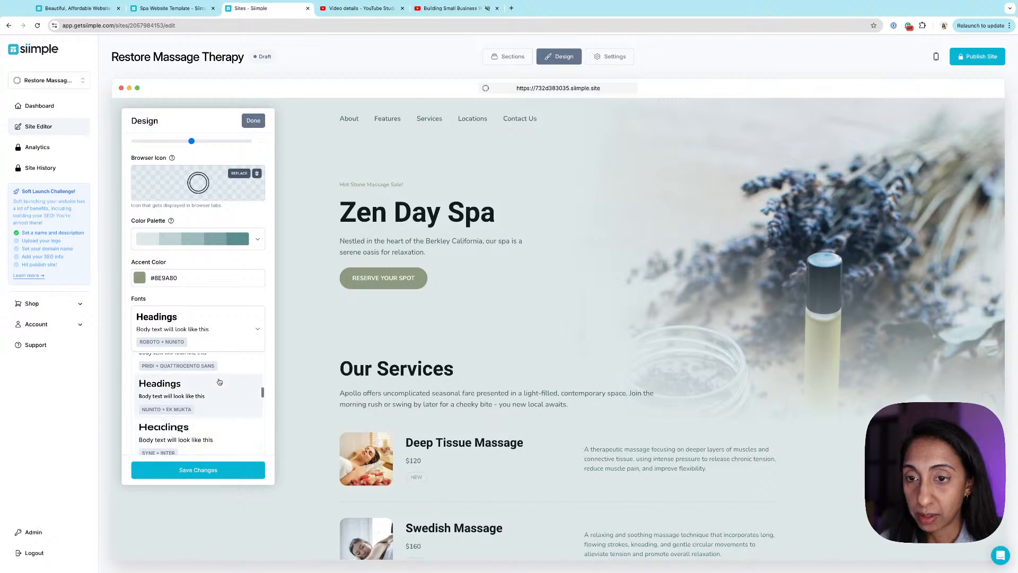
pyautogui.click(219, 391)
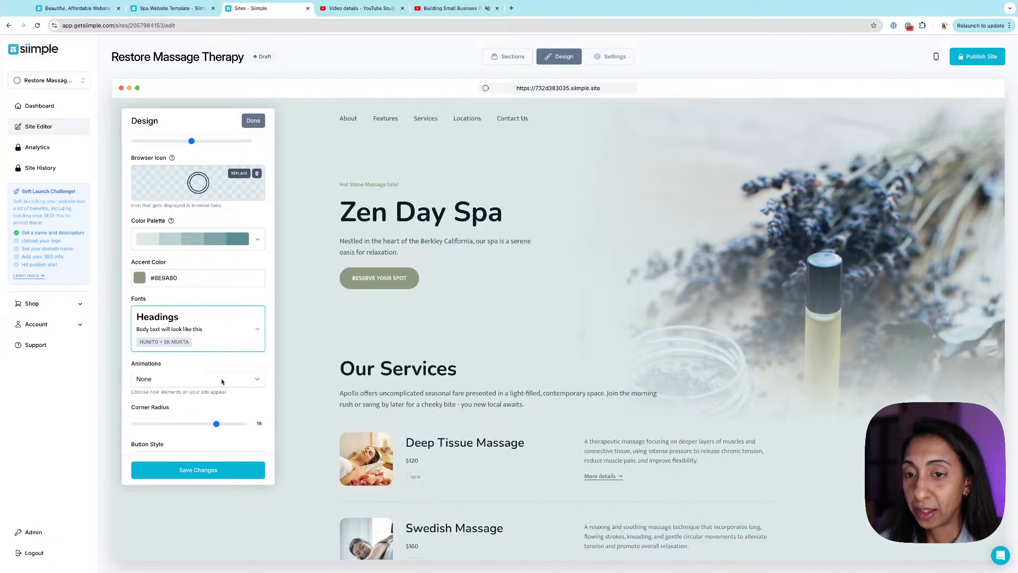
# Try a corner radius of 4 and check it on the service images and feature cards
pyautogui.scroll(-1, 224, 383)
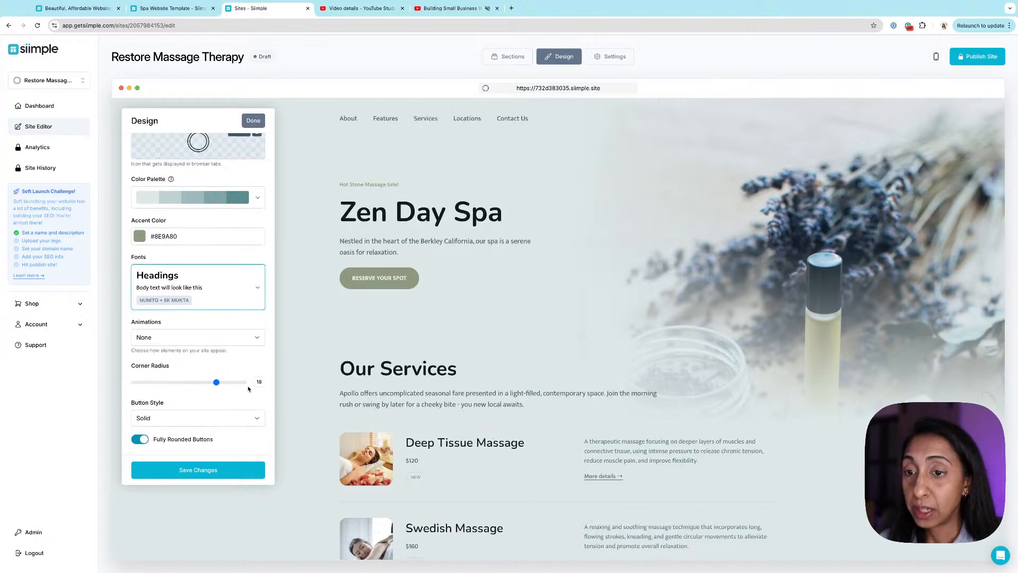
pyautogui.scroll(-1, 524, 397)
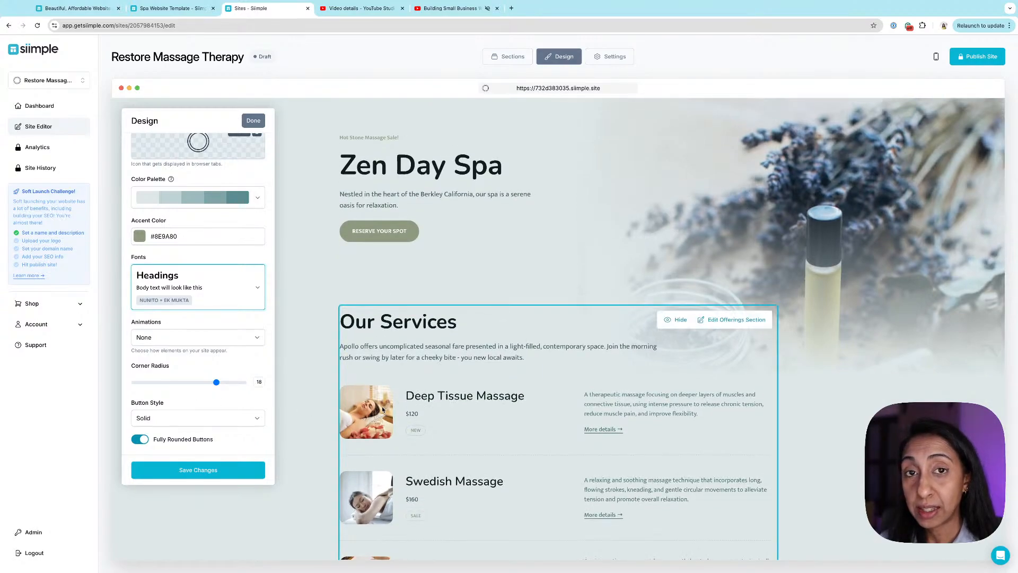
pyautogui.moveTo(213, 383); pyautogui.dragTo(154, 382)
pyautogui.scroll(-3, 613, 355)
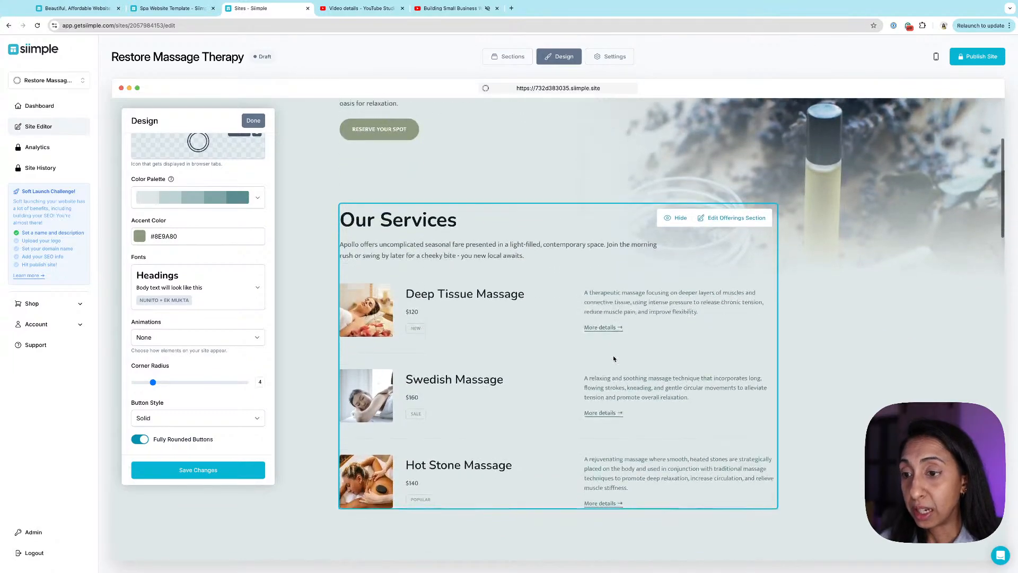
pyautogui.scroll(-3, 296, 315)
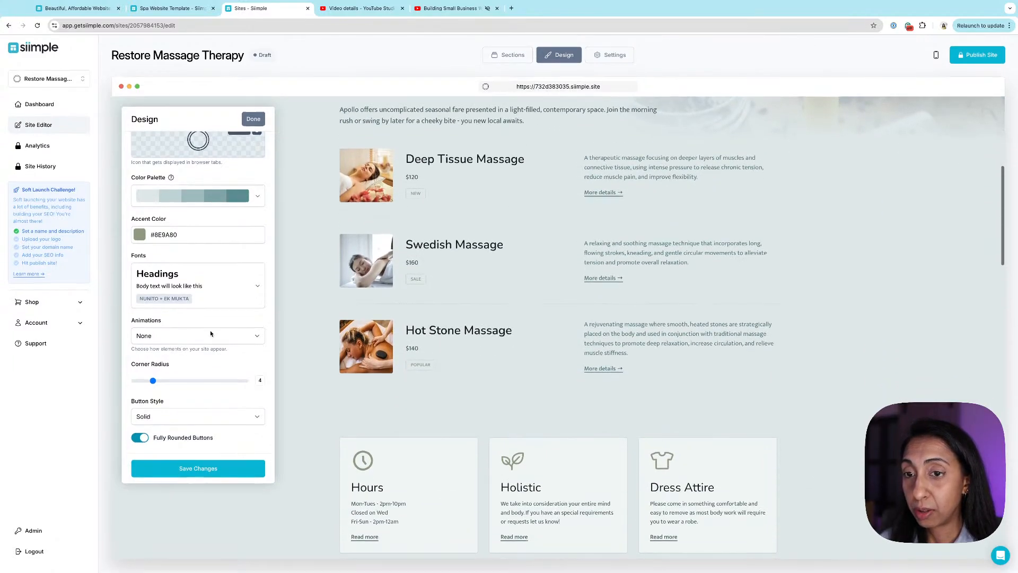
# Set the site's corner radius to 16
pyautogui.moveTo(152, 382); pyautogui.dragTo(207, 384)
pyautogui.scroll(-1, 149, 383)
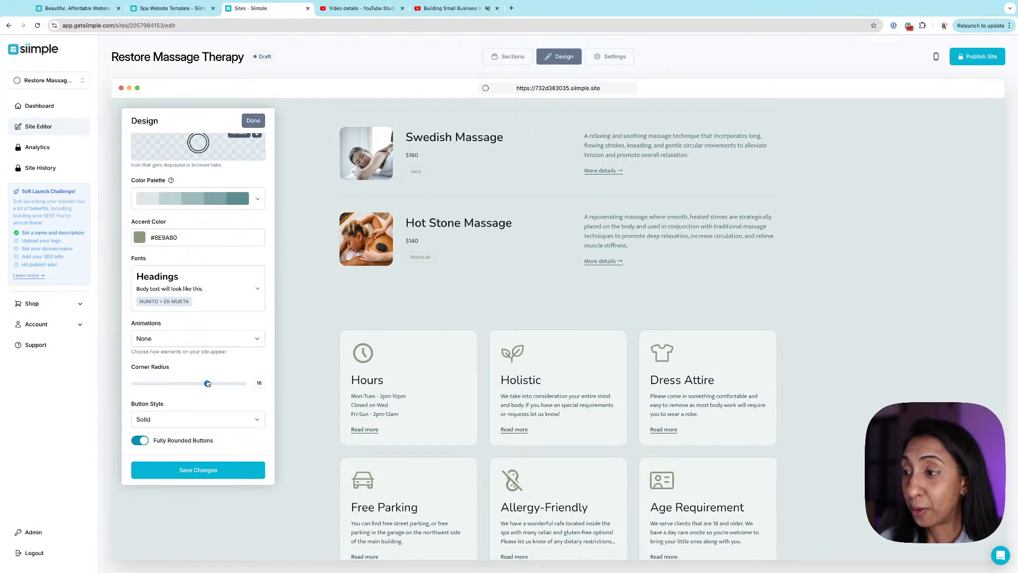
# Turn fully rounded buttons off to compare the hero button's shape, and turn them back on
pyautogui.scroll(10, 520, 352)
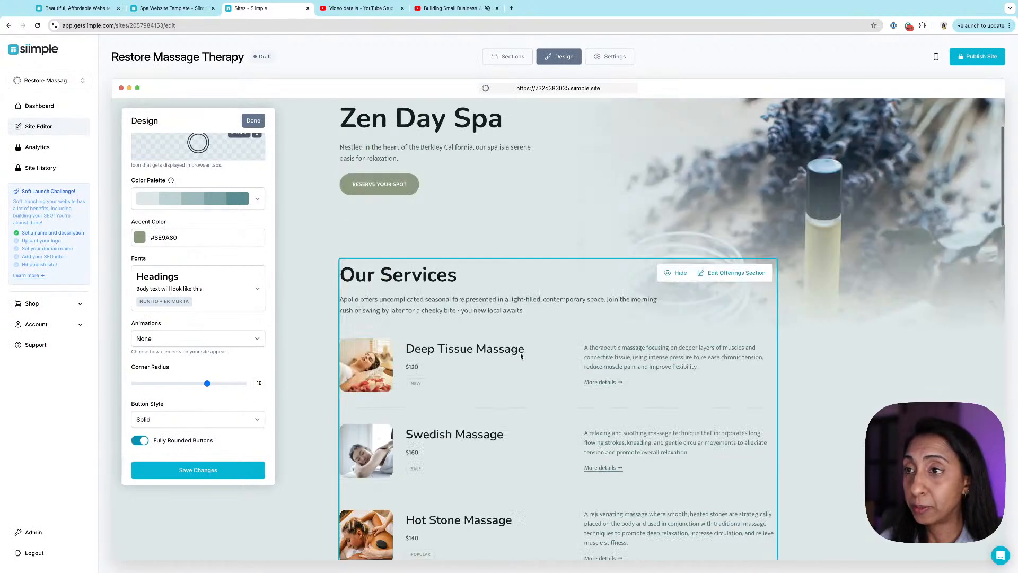
pyautogui.click(139, 442)
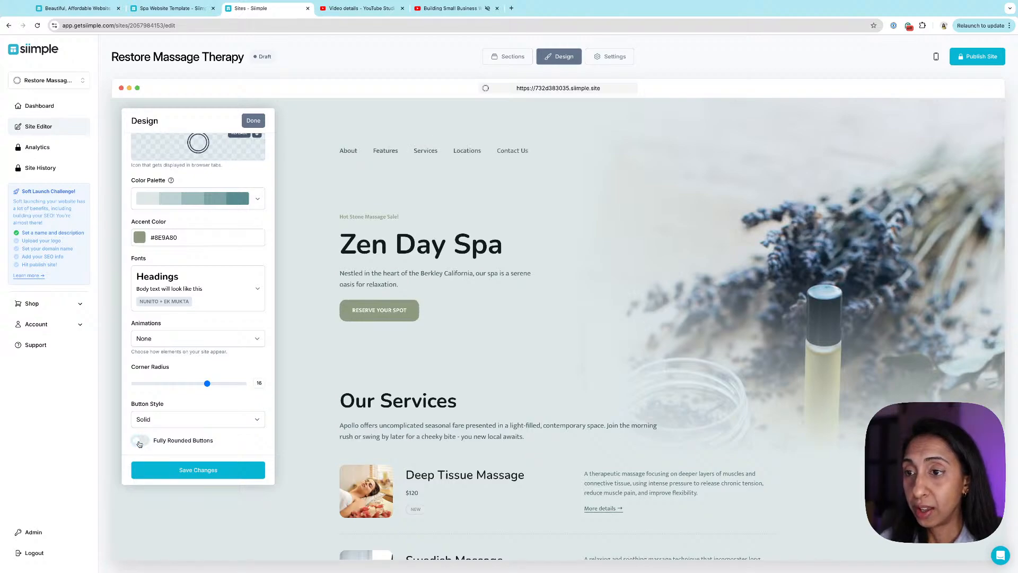
pyautogui.click(146, 444)
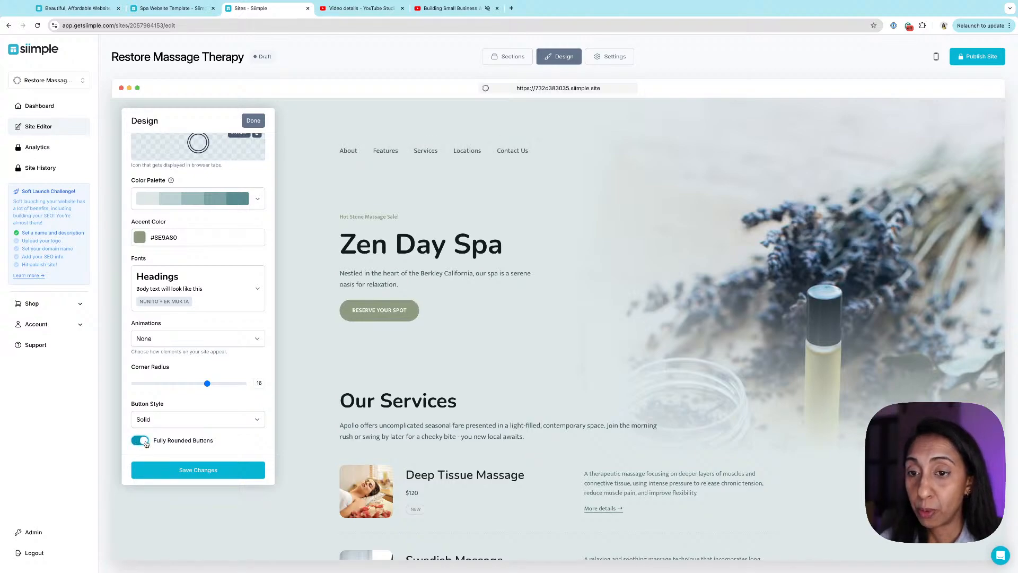
# Try the blue accent color #3d37b6 and review it across the page from the hero to the contact form
pyautogui.scroll(5, 200, 371)
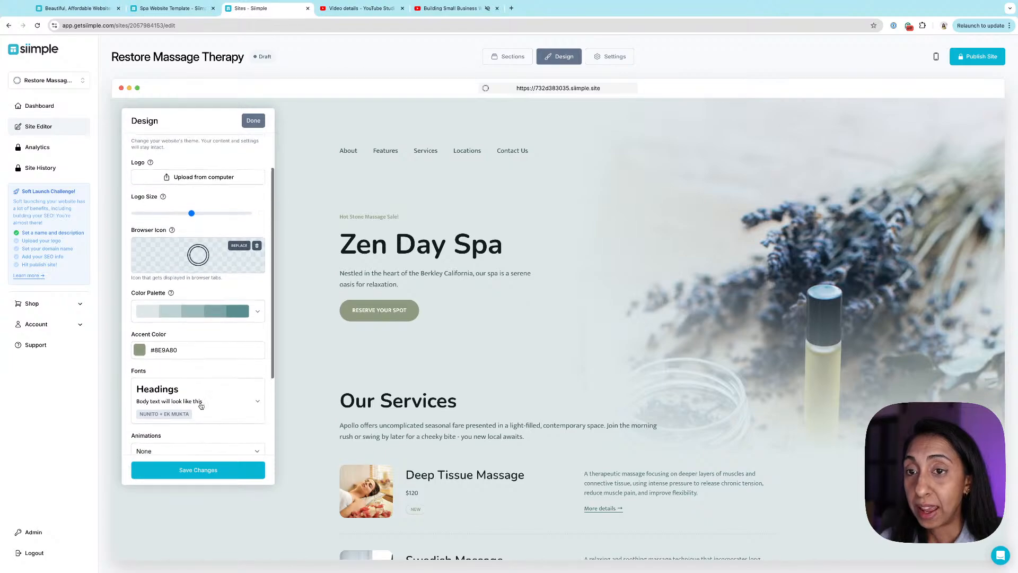
pyautogui.click(137, 360)
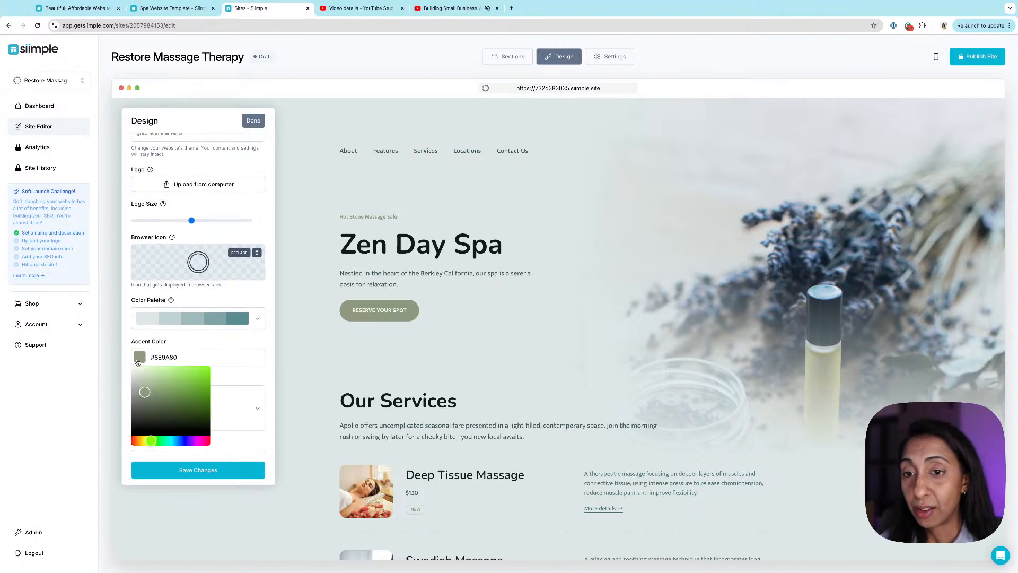
pyautogui.scroll(-8, 574, 365)
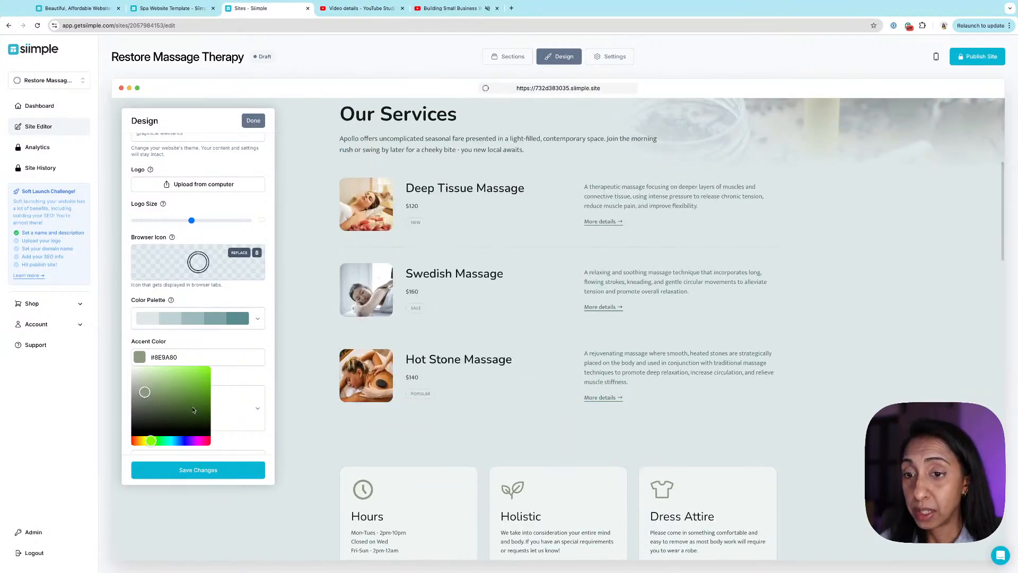
pyautogui.click(185, 441)
pyautogui.click(187, 386)
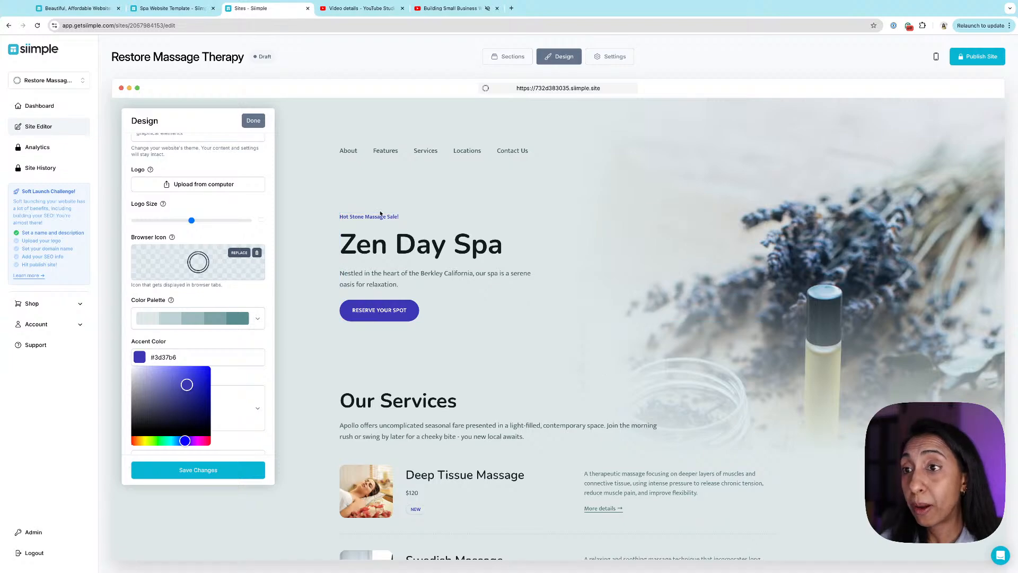
pyautogui.scroll(-9, 504, 228)
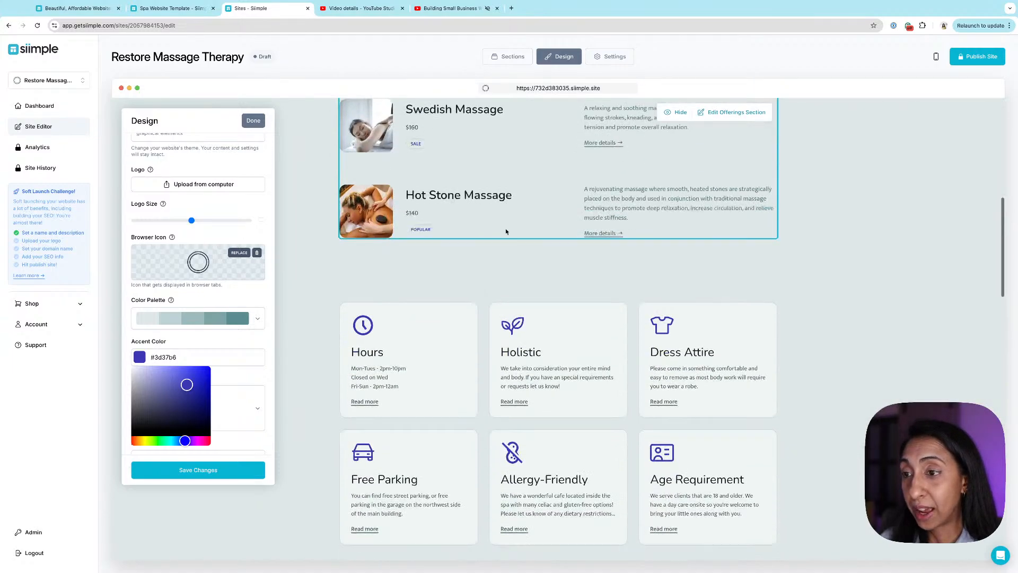
pyautogui.scroll(-4, 397, 266)
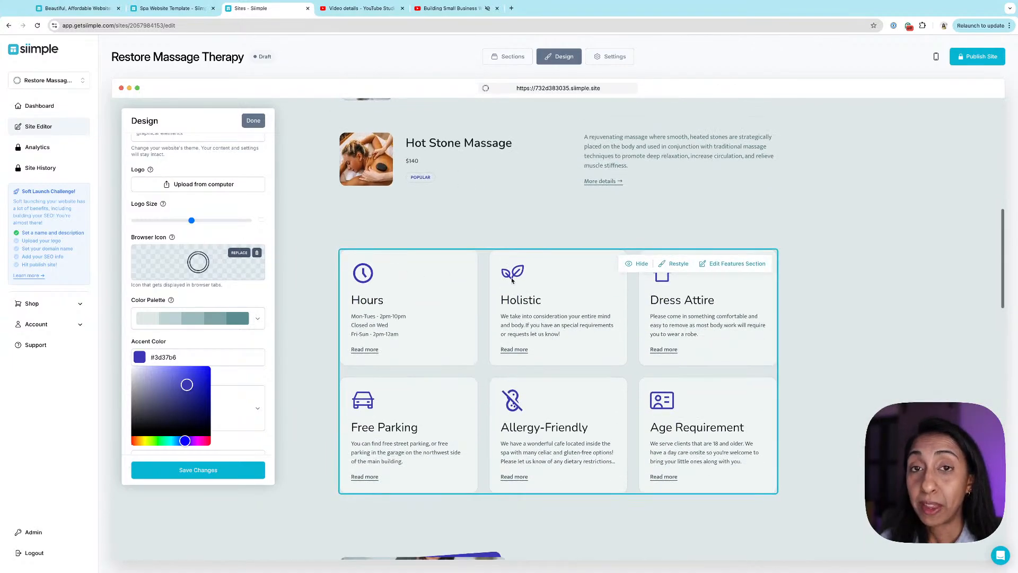
pyautogui.scroll(-10, 594, 268)
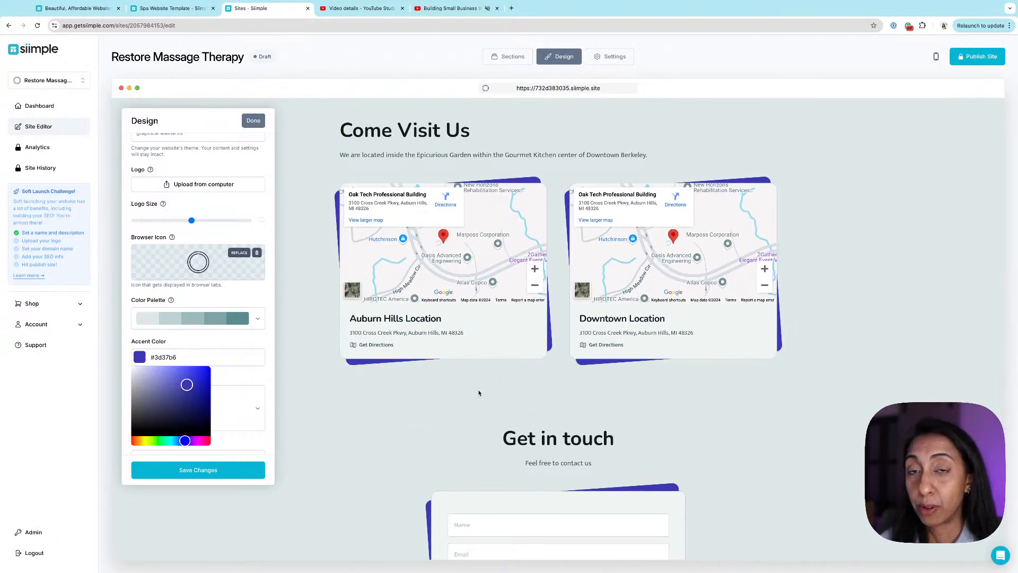
pyautogui.scroll(-5, 477, 390)
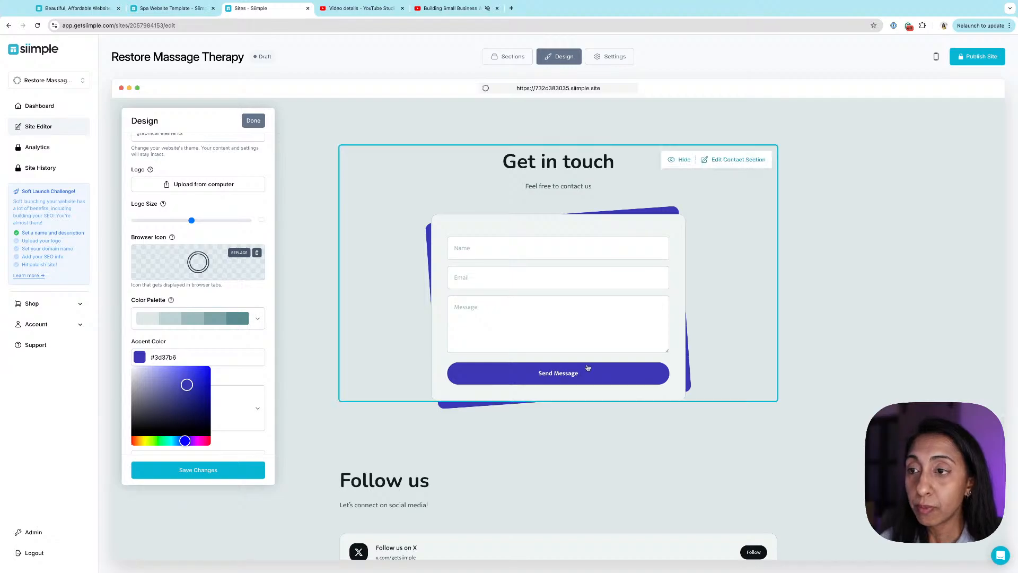
pyautogui.scroll(8, 586, 363)
pyautogui.scroll(10, 587, 365)
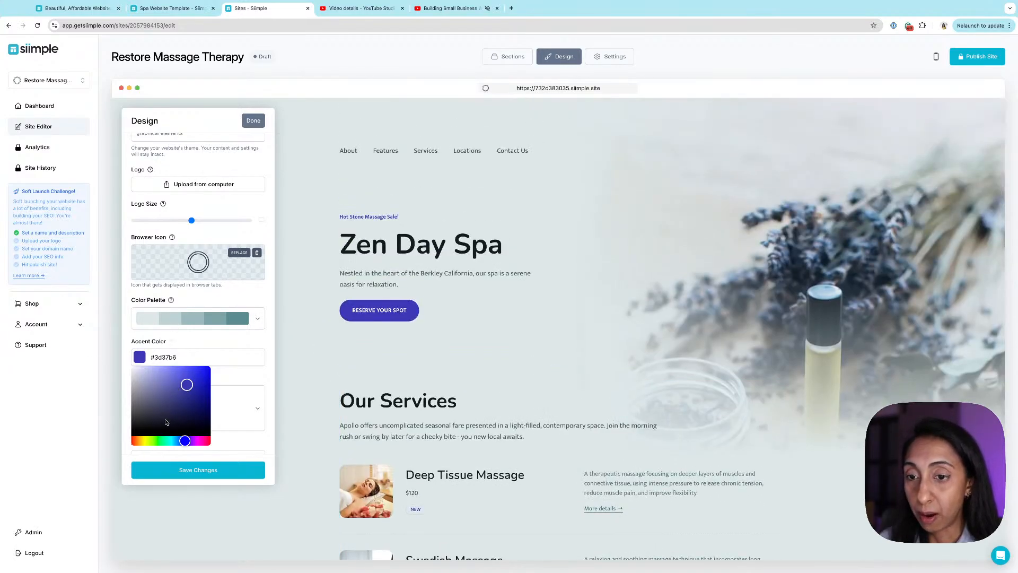
# Set the accent color to teal #37b6b6 and save the design changes
pyautogui.click(171, 441)
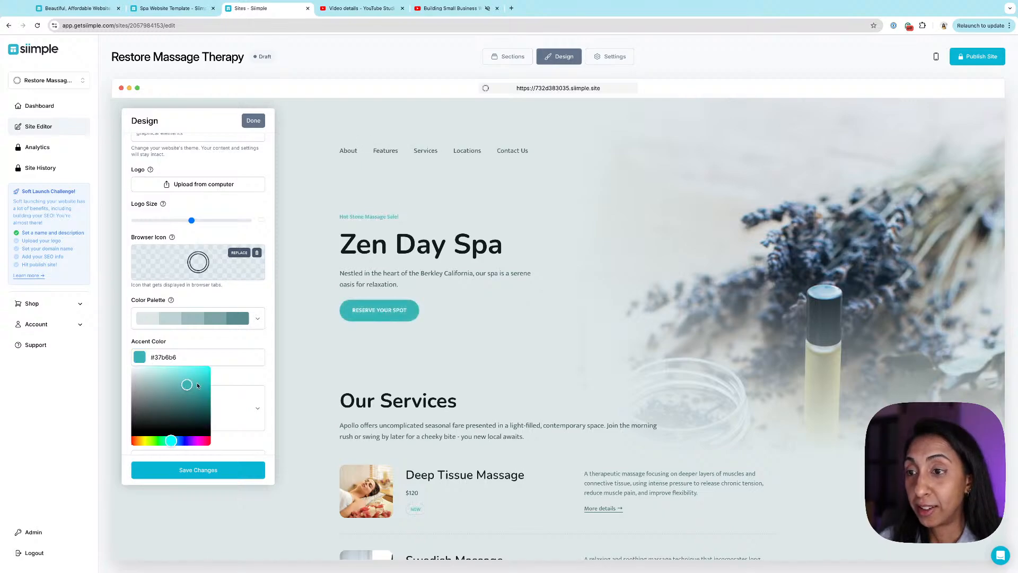
pyautogui.scroll(-10, 599, 374)
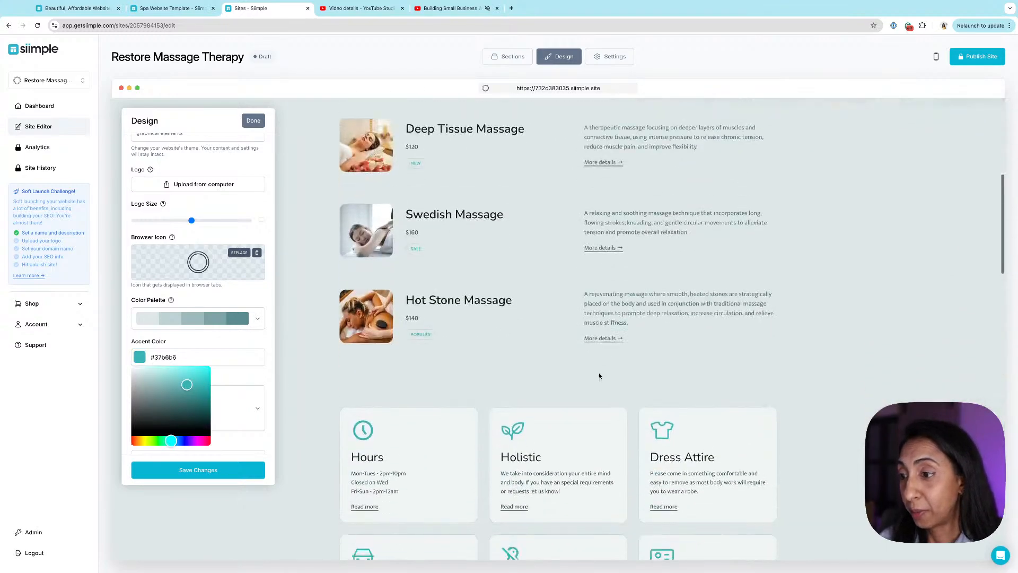
pyautogui.click(247, 474)
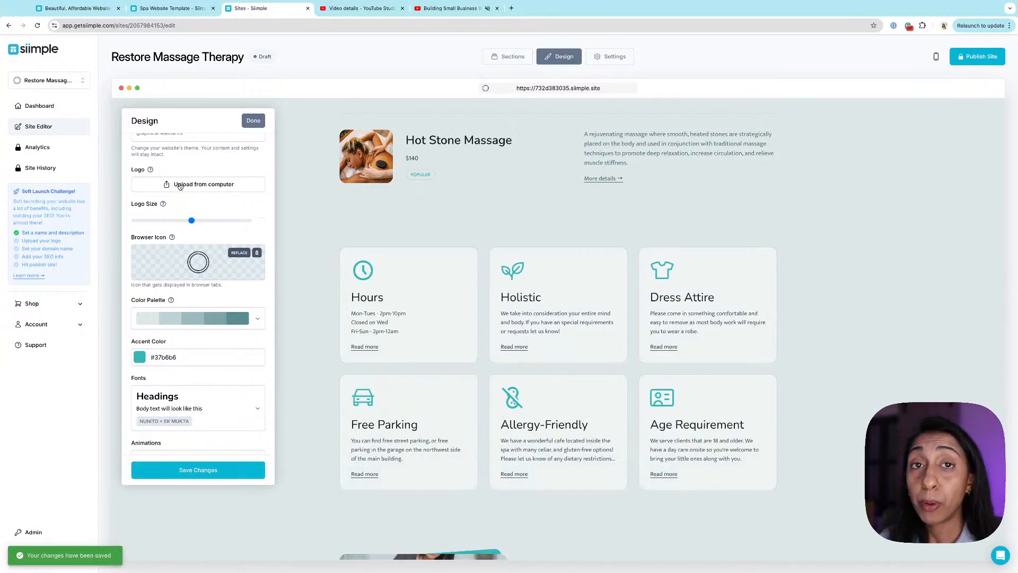
# Finish editing the design and open the site settings
pyautogui.scroll(-5, 183, 186)
pyautogui.scroll(8, 202, 212)
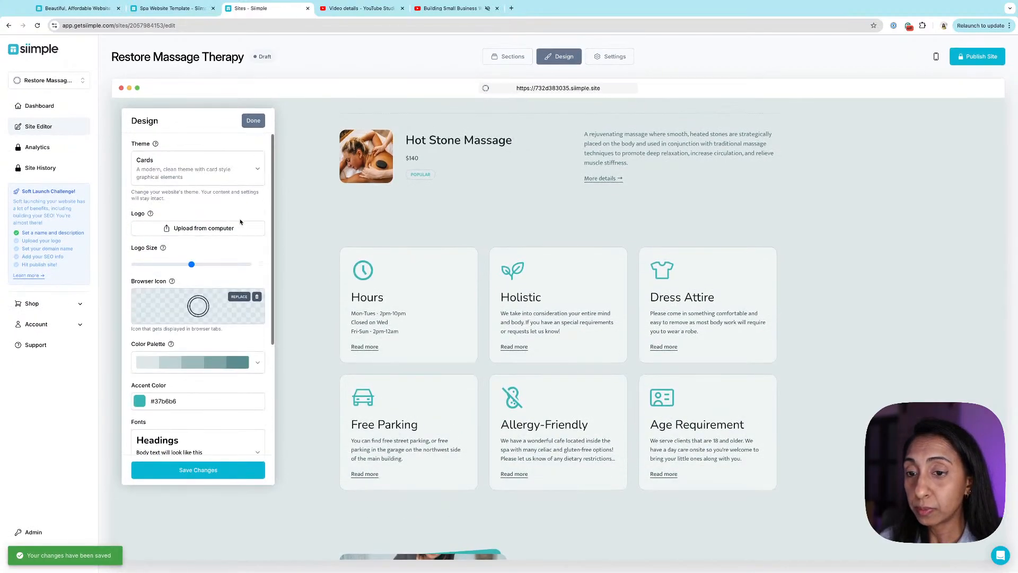
pyautogui.click(253, 120)
pyautogui.scroll(6, 703, 170)
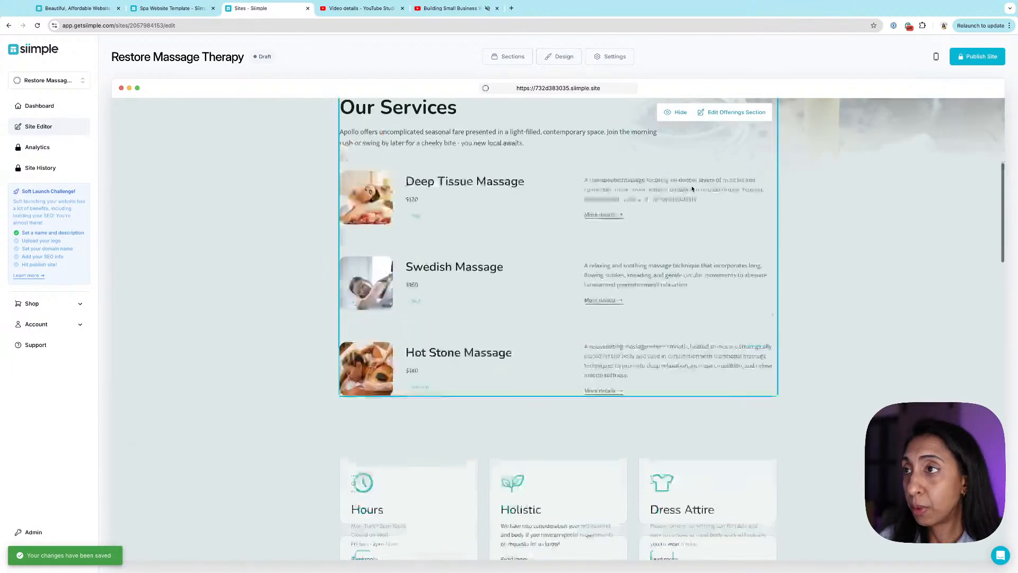
pyautogui.click(613, 57)
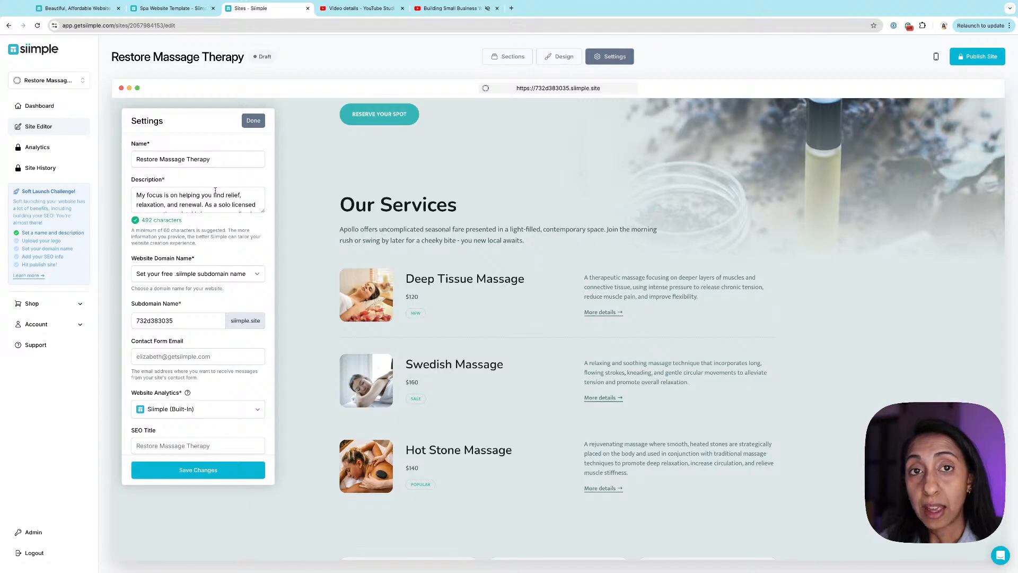
# View the available website domain name options without changing the free subdomain choice
pyautogui.scroll(-1, 228, 240)
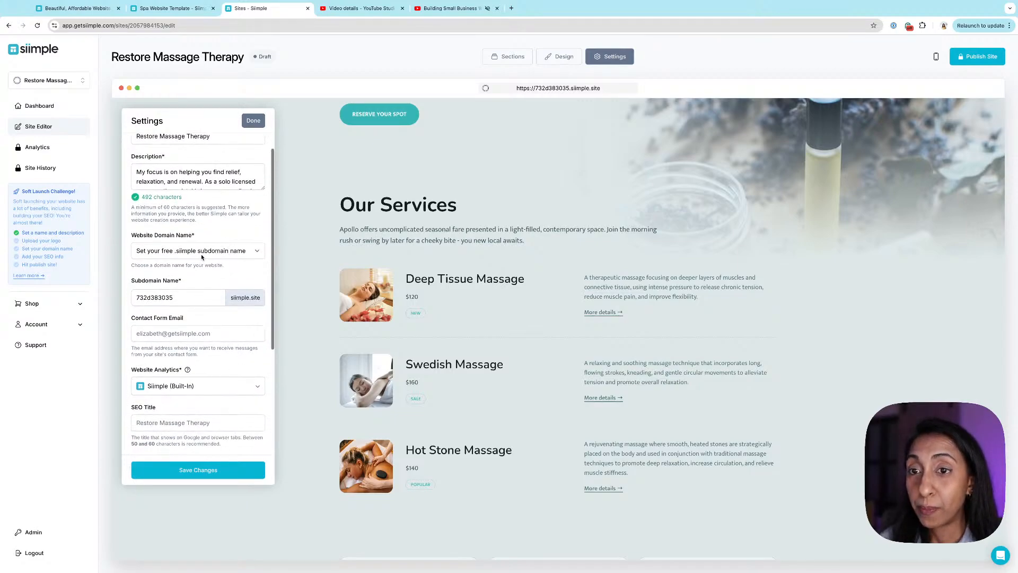
pyautogui.click(207, 253)
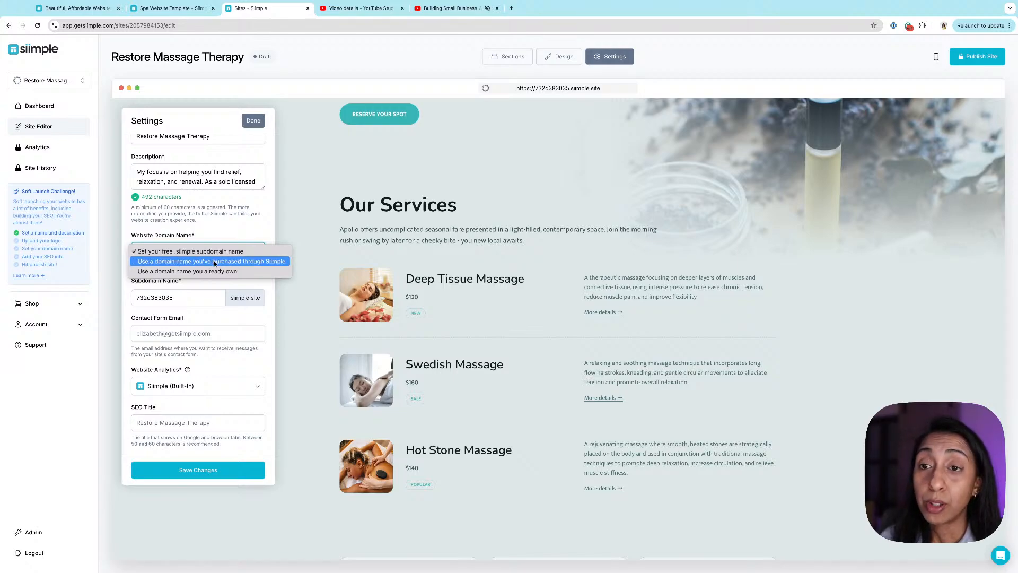
pyautogui.click(233, 227)
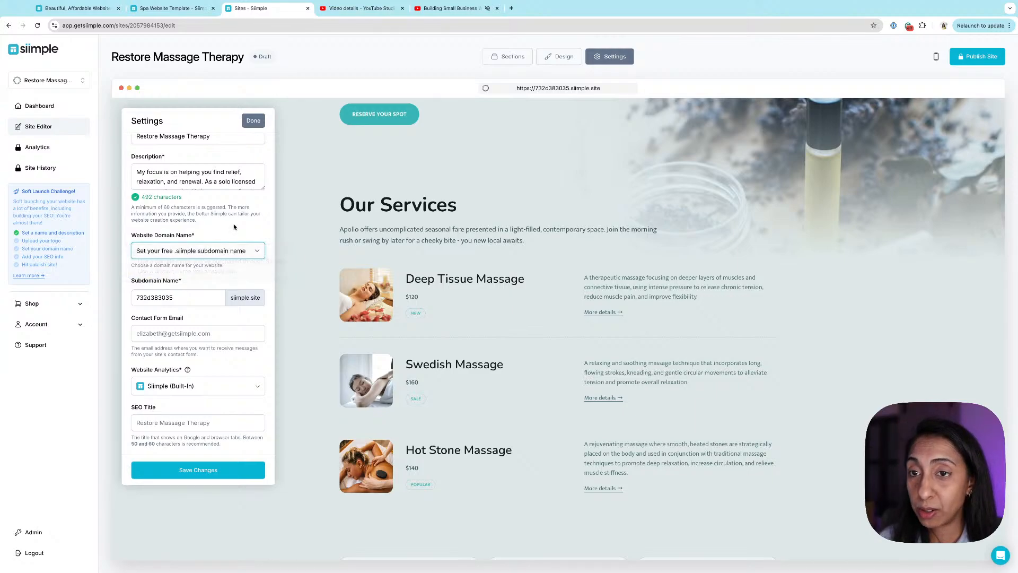
# Review the contact email, analytics, SEO and AI options in the site settings, and leave the settings discarding any changes
pyautogui.scroll(-3, 233, 227)
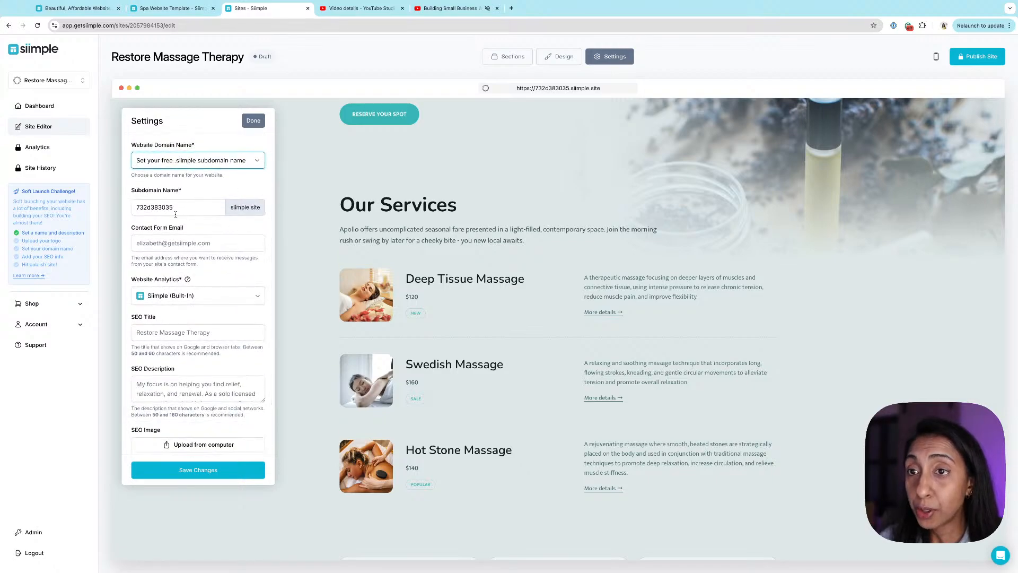
pyautogui.scroll(-2, 213, 214)
pyautogui.click(233, 251)
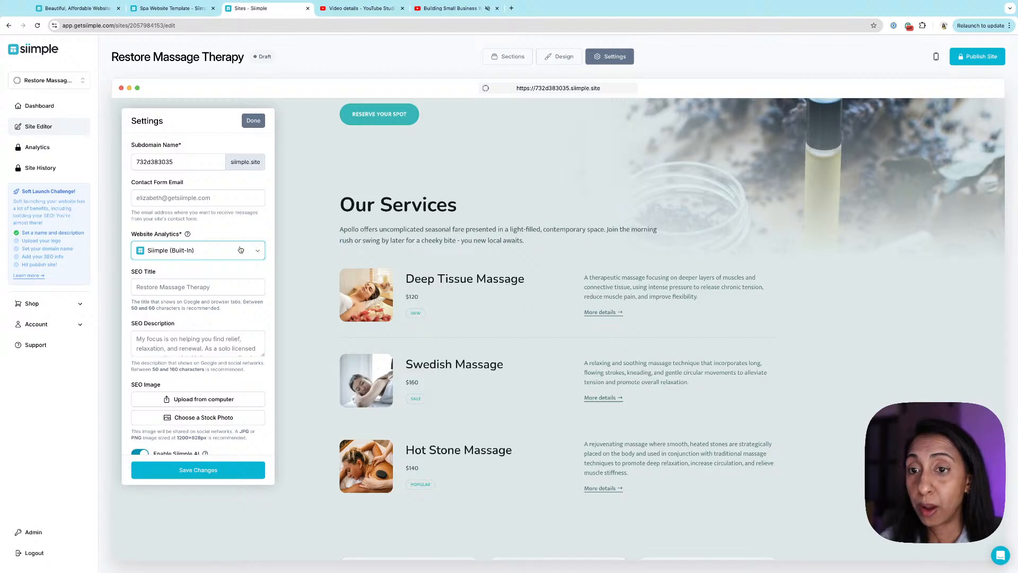
pyautogui.scroll(-1, 192, 262)
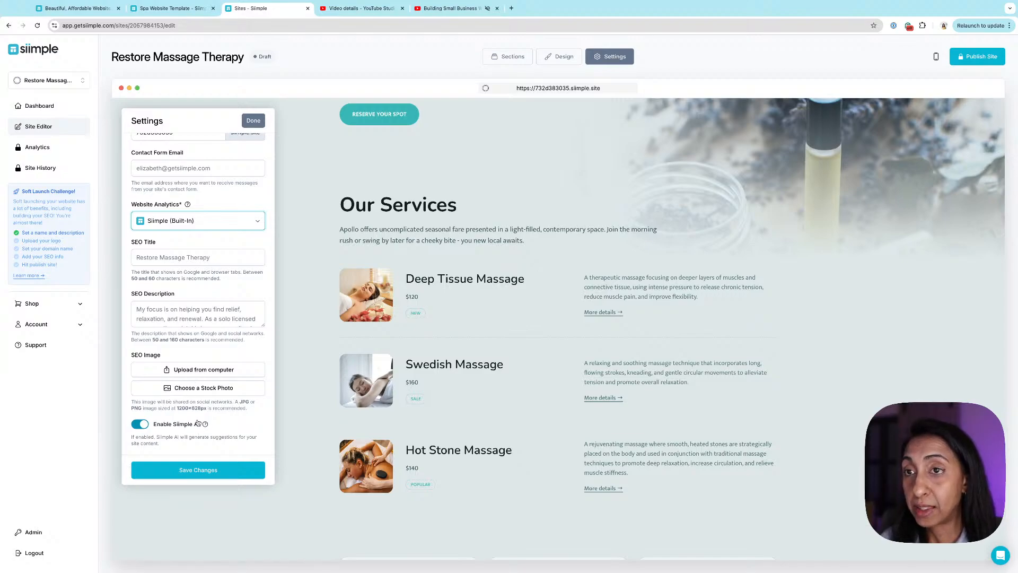
pyautogui.click(253, 120)
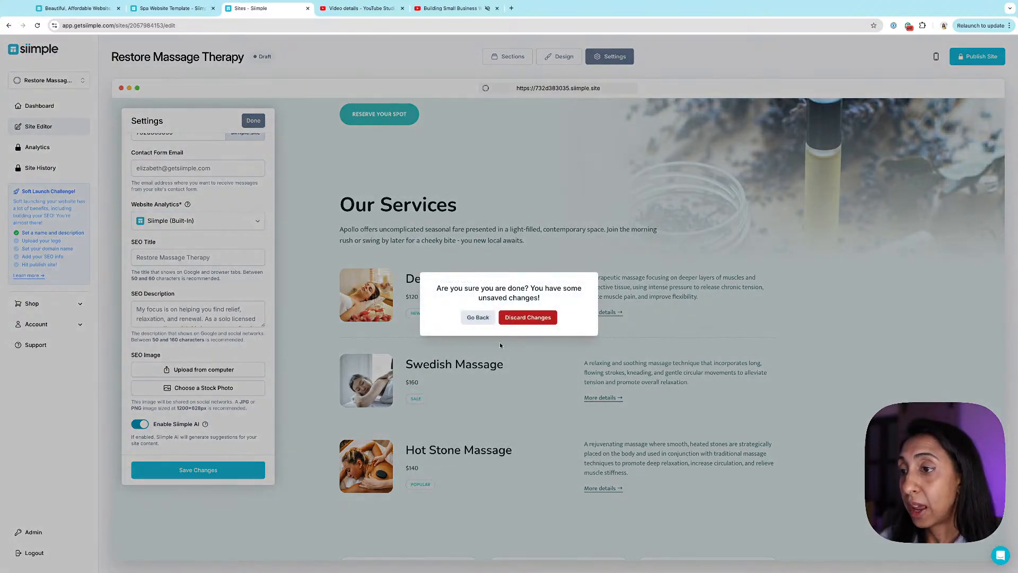
pyautogui.click(516, 320)
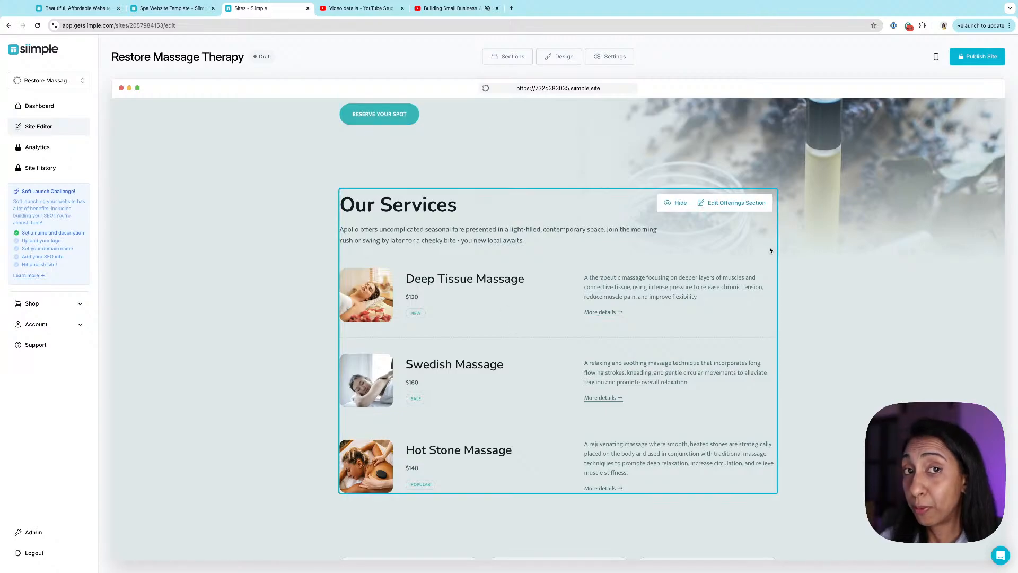
# Look over the page's hero, services and features sections, and open the header section for editing
pyautogui.scroll(3, 763, 249)
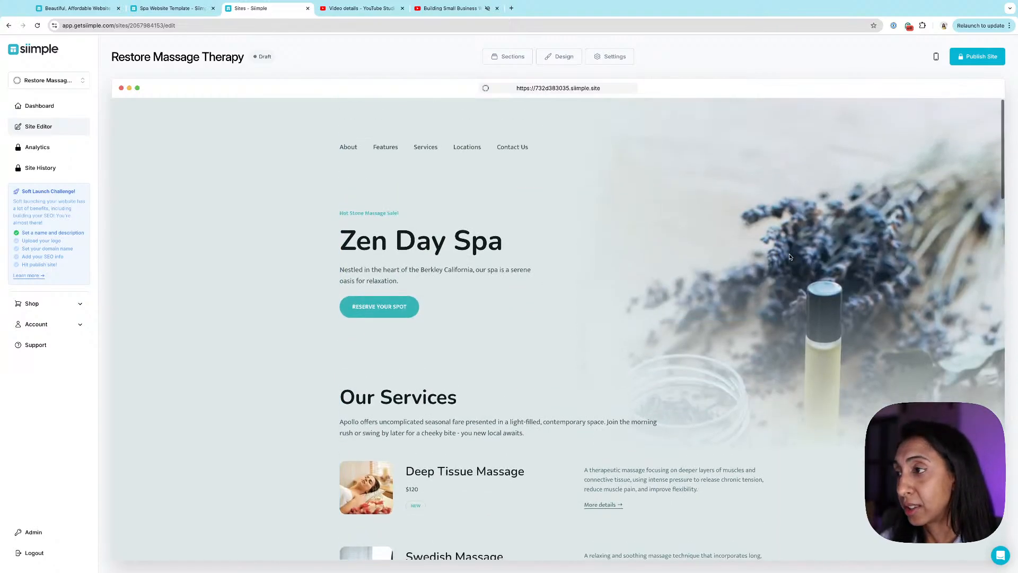
pyautogui.scroll(-3, 674, 233)
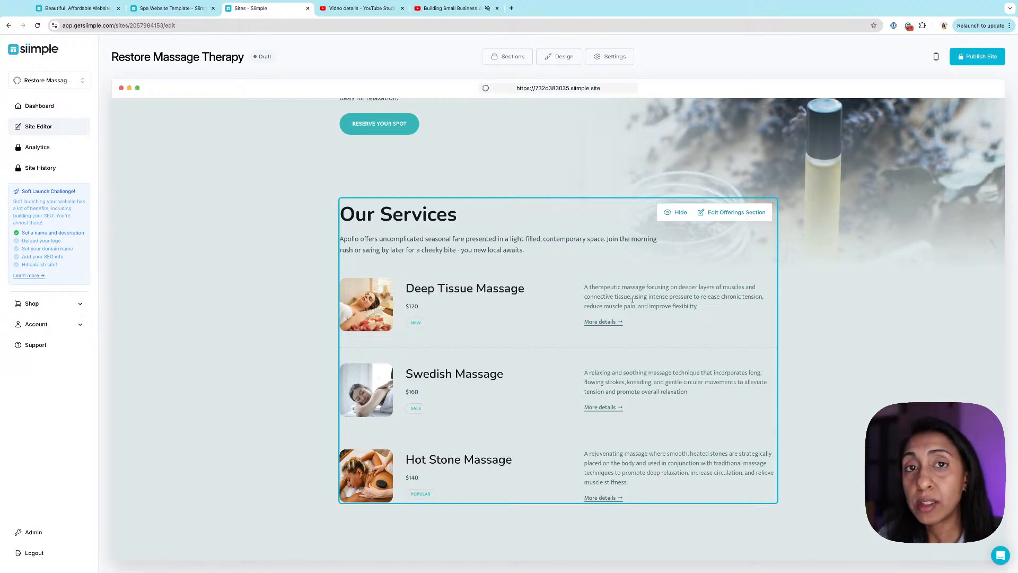
pyautogui.scroll(-10, 632, 300)
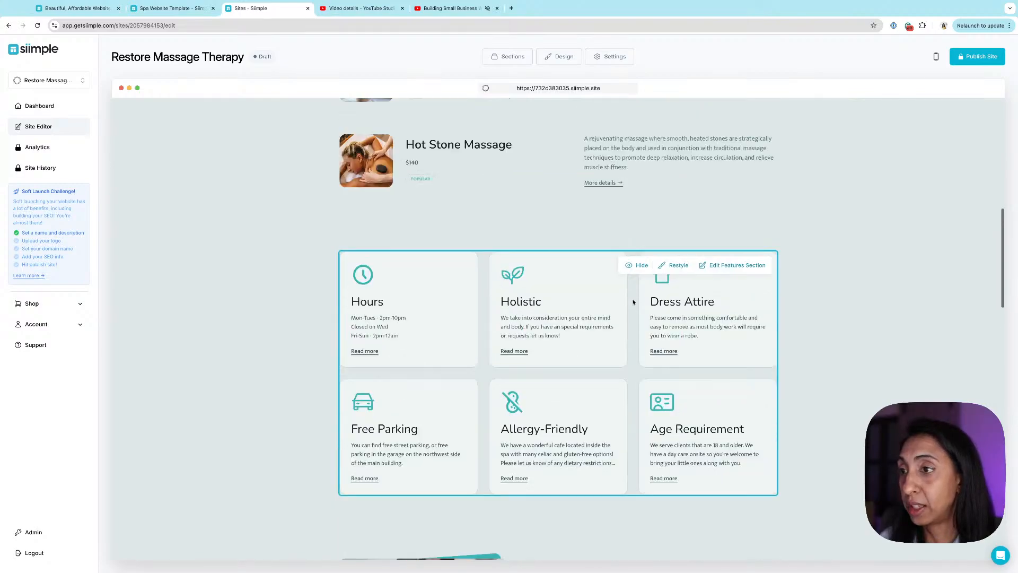
pyautogui.scroll(15, 690, 270)
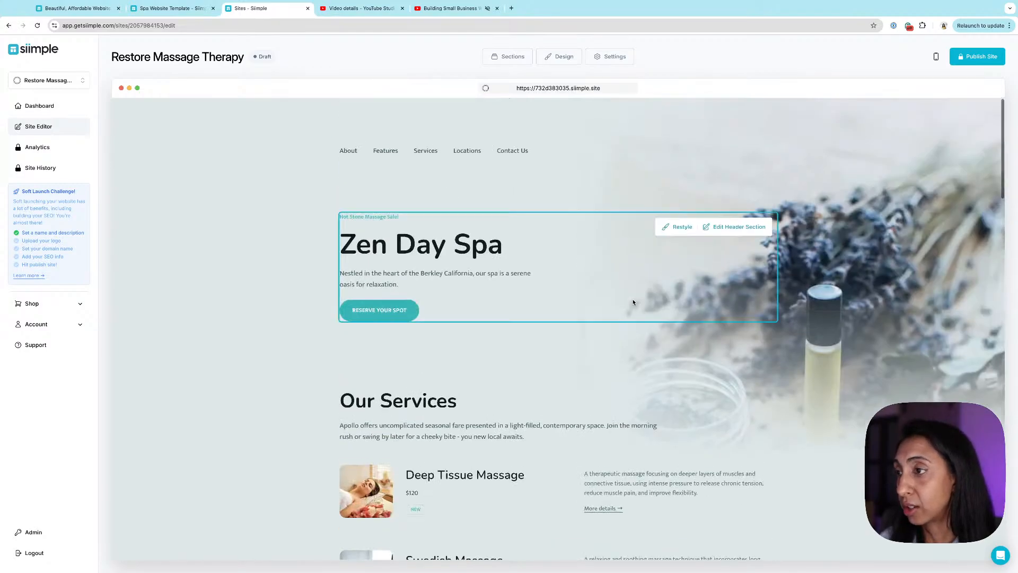
pyautogui.click(730, 224)
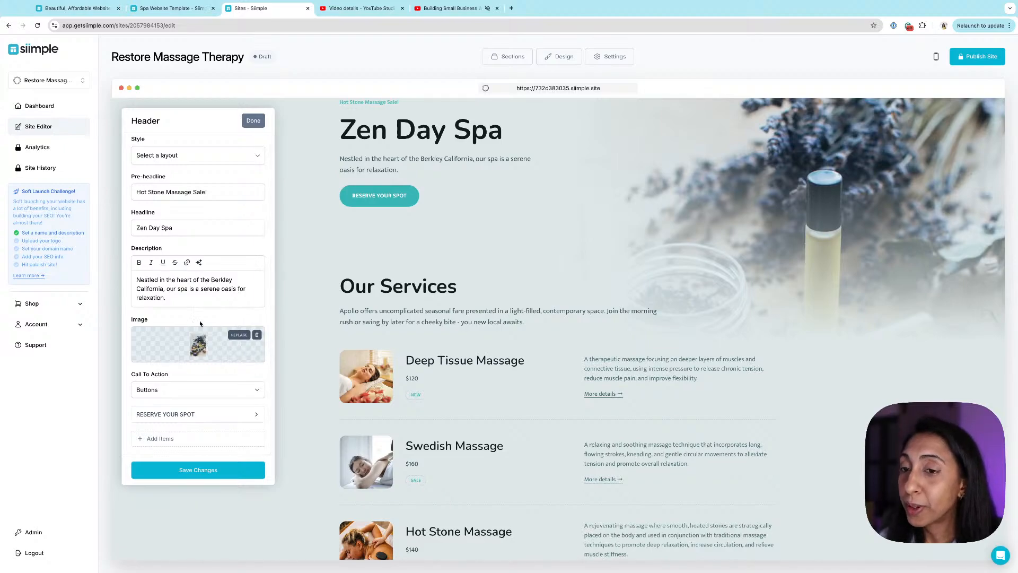
# Try a stock photo from a "massage" search, showing a reclining client in a striped towel, as the header image
pyautogui.click(234, 335)
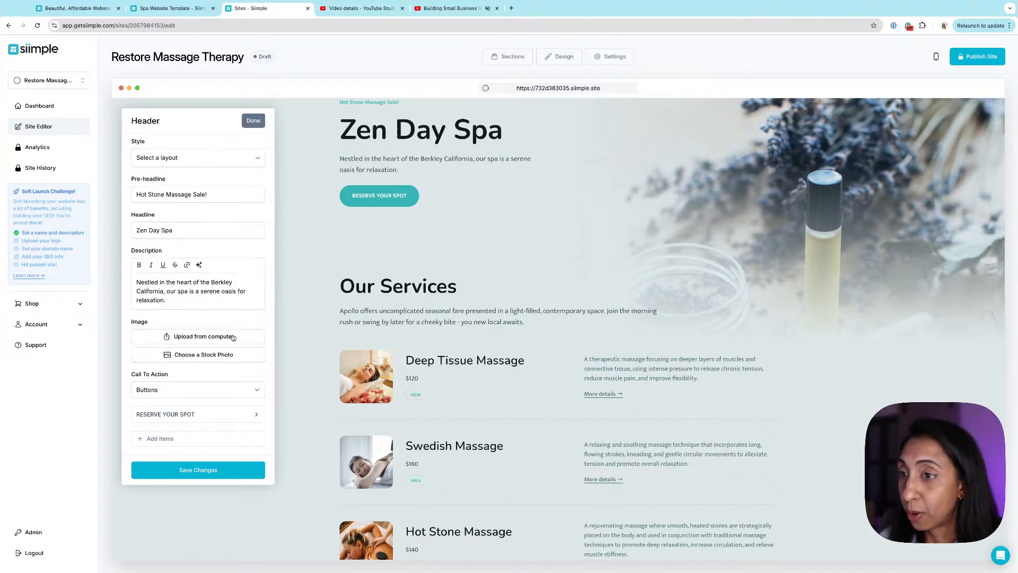
pyautogui.click(224, 354)
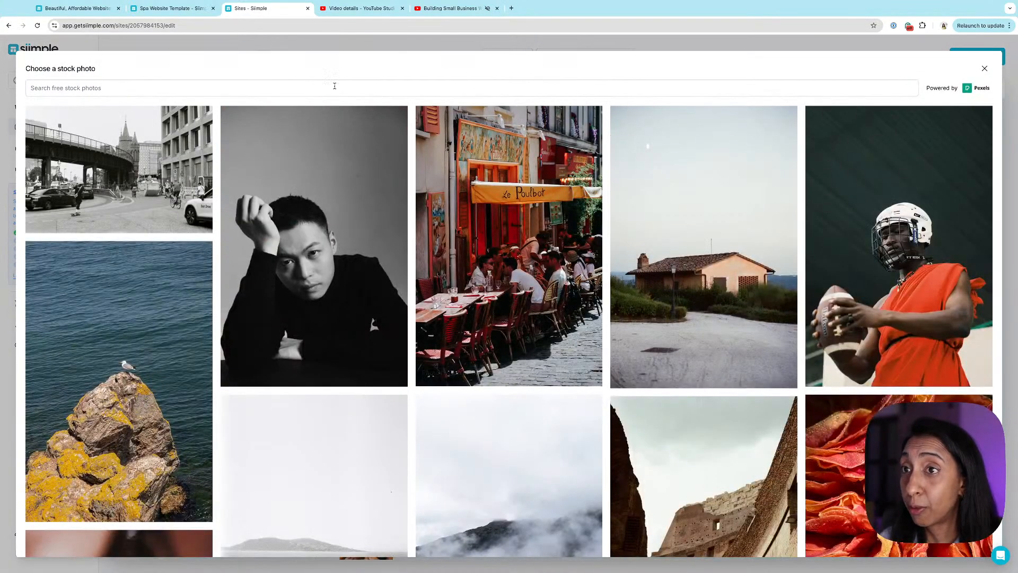
pyautogui.click(334, 86)
pyautogui.write('massage')
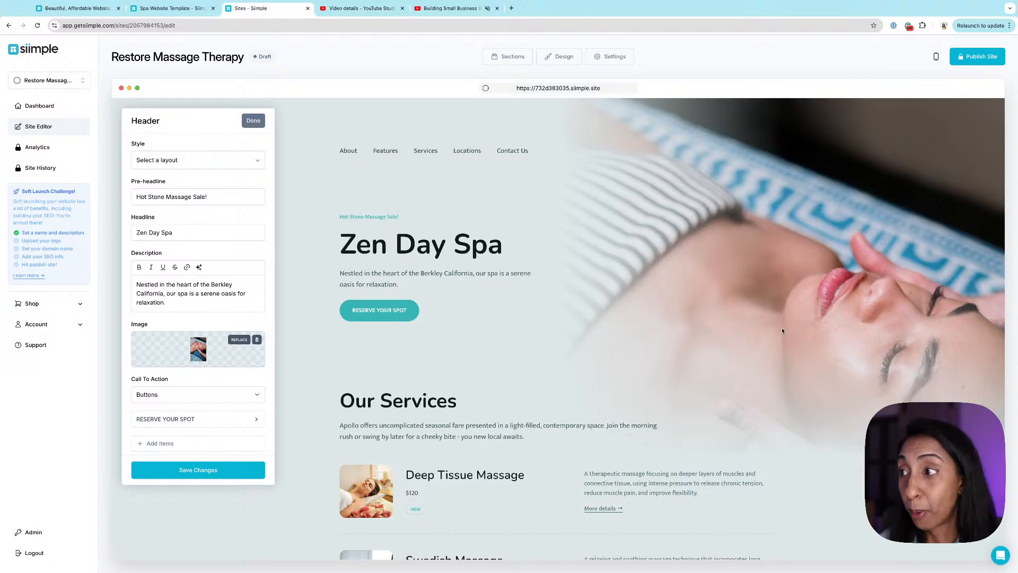
# Search stock photos for "massage" and set the header image to the therapist massaging a client on a blue-draped table
pyautogui.click(239, 339)
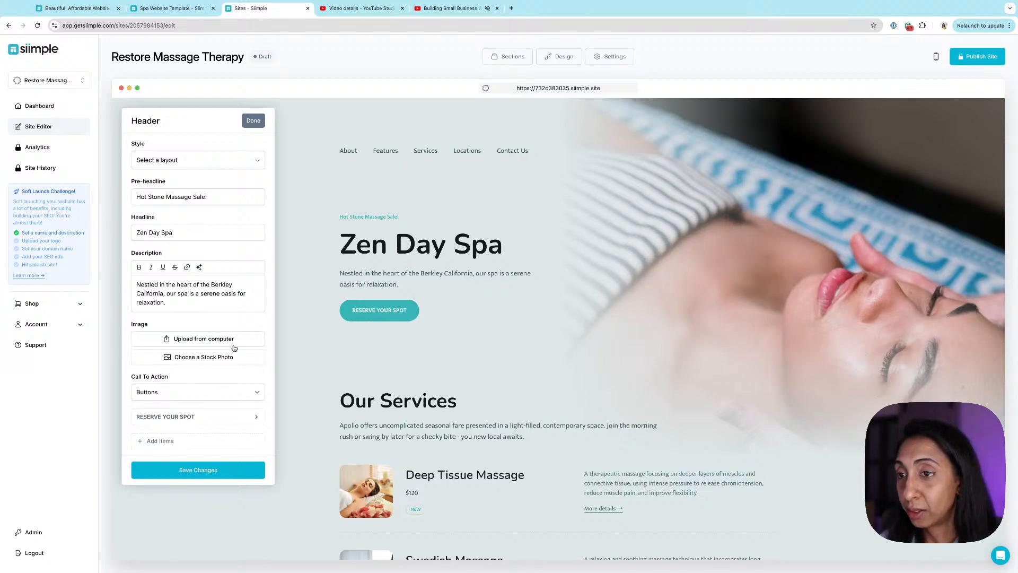
pyautogui.click(228, 357)
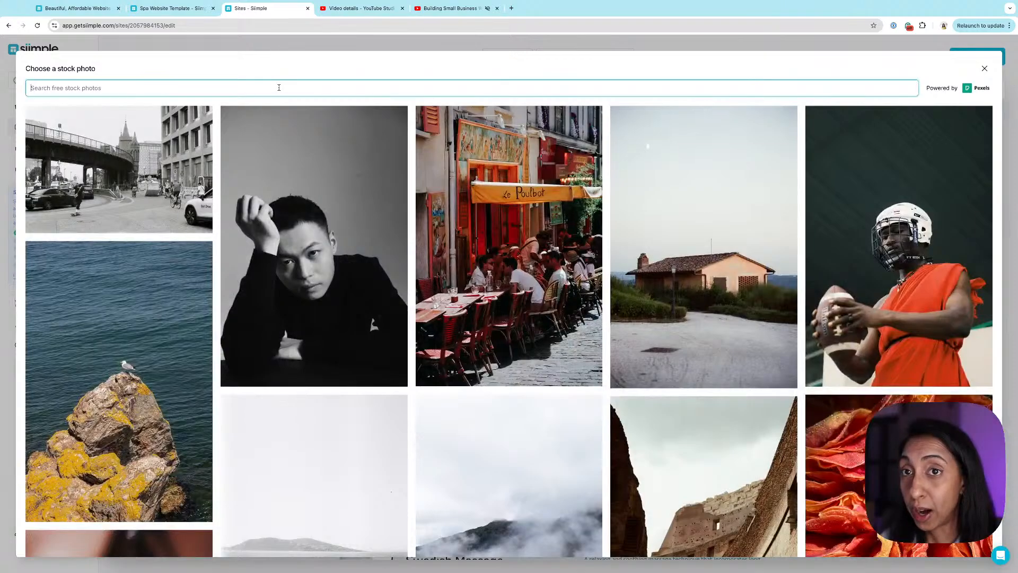
pyautogui.write('massage')
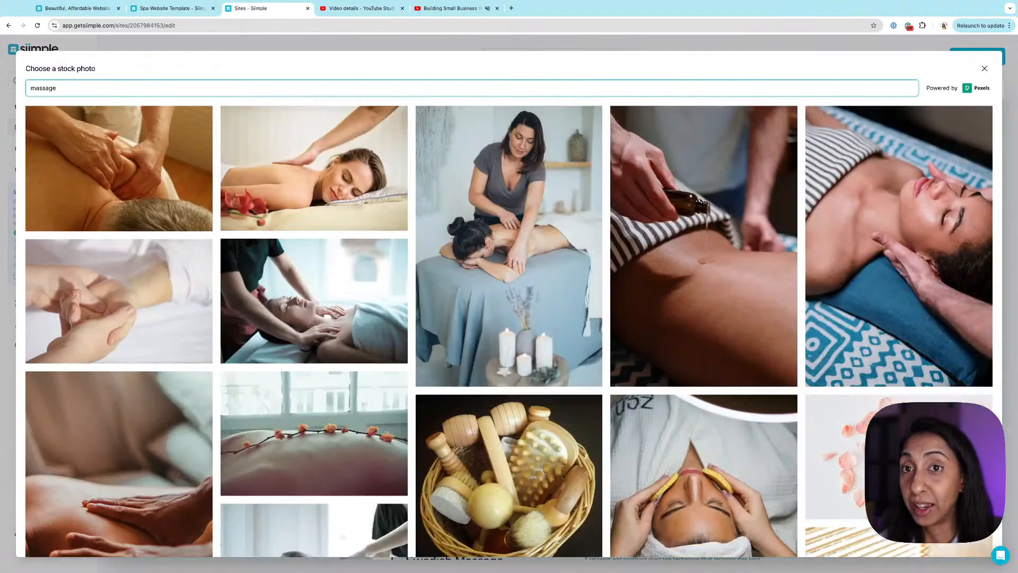
pyautogui.scroll(-4, 652, 268)
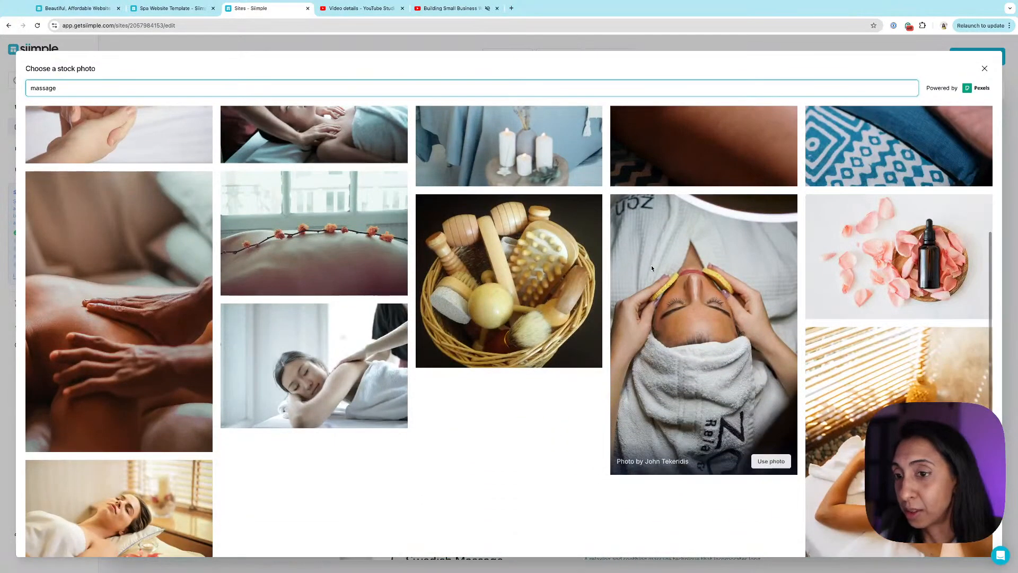
pyautogui.scroll(-2, 652, 268)
pyautogui.scroll(3, 651, 268)
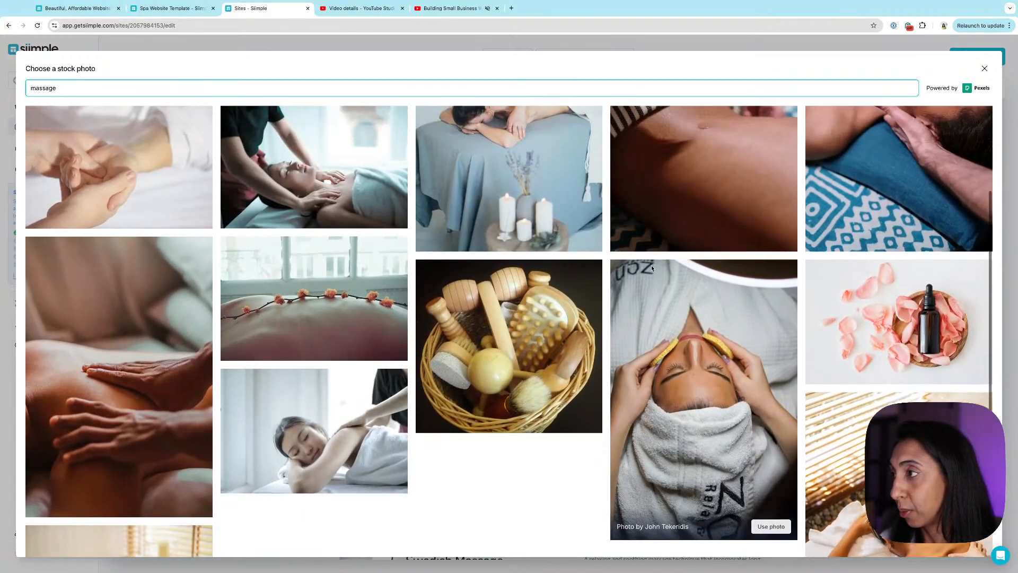
pyautogui.scroll(3, 651, 265)
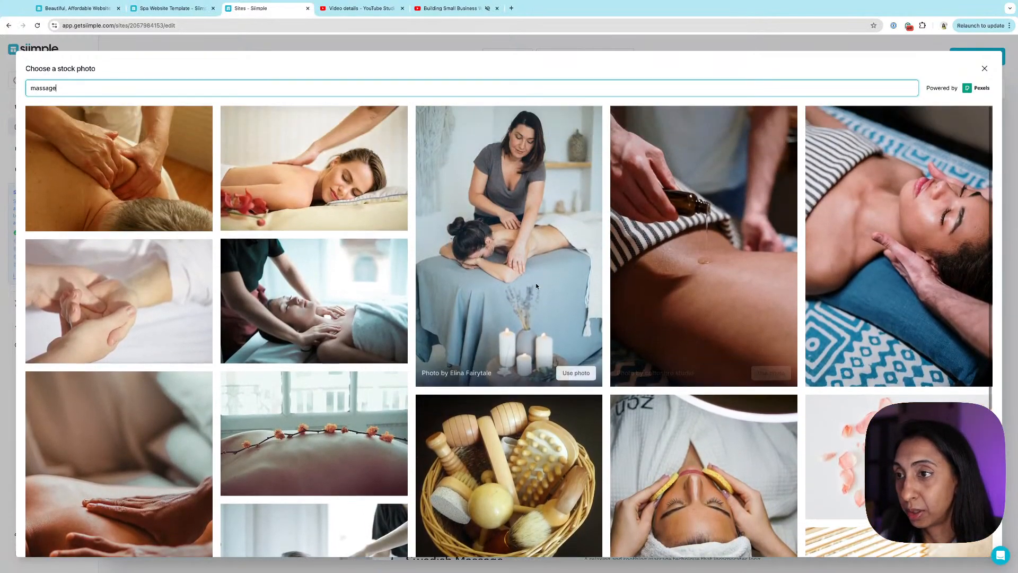
pyautogui.click(577, 373)
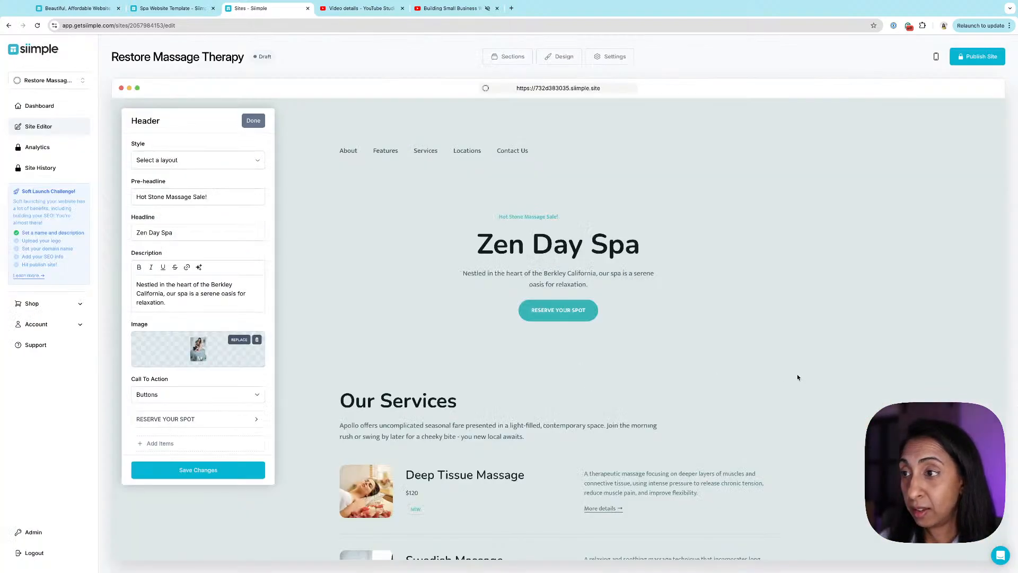
pyautogui.scroll(-3, 637, 333)
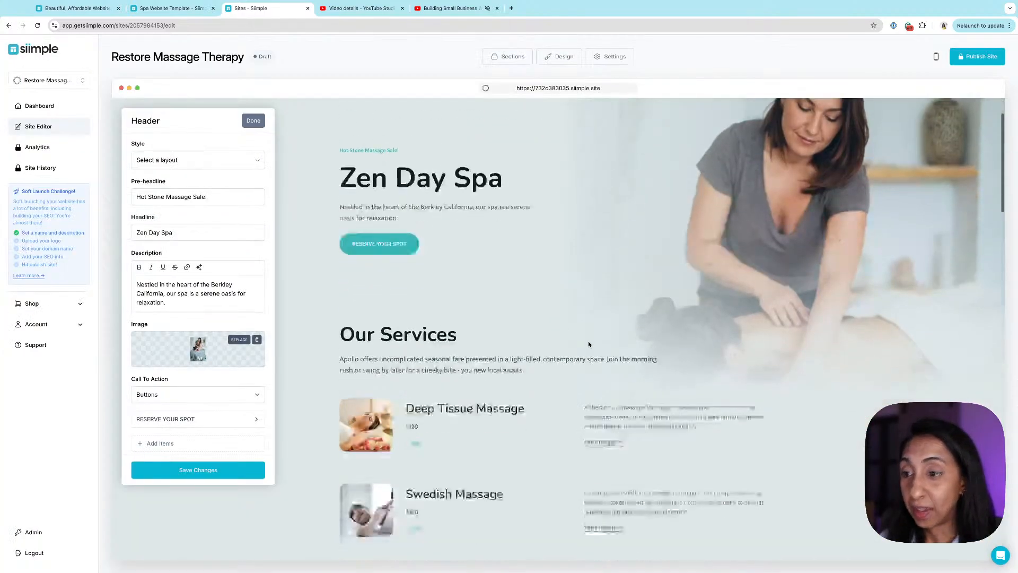
pyautogui.scroll(-1, 219, 228)
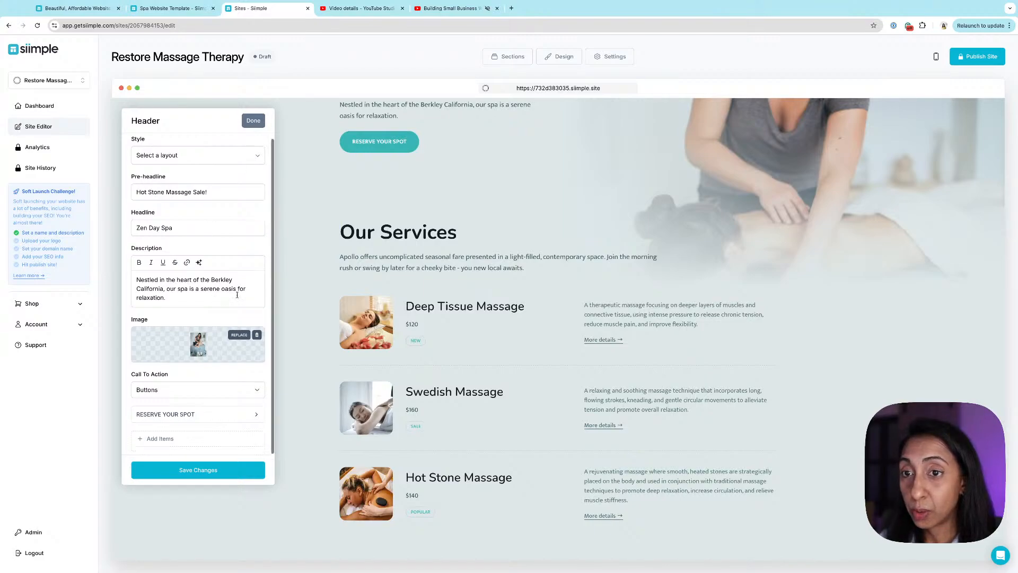
pyautogui.scroll(2, 635, 333)
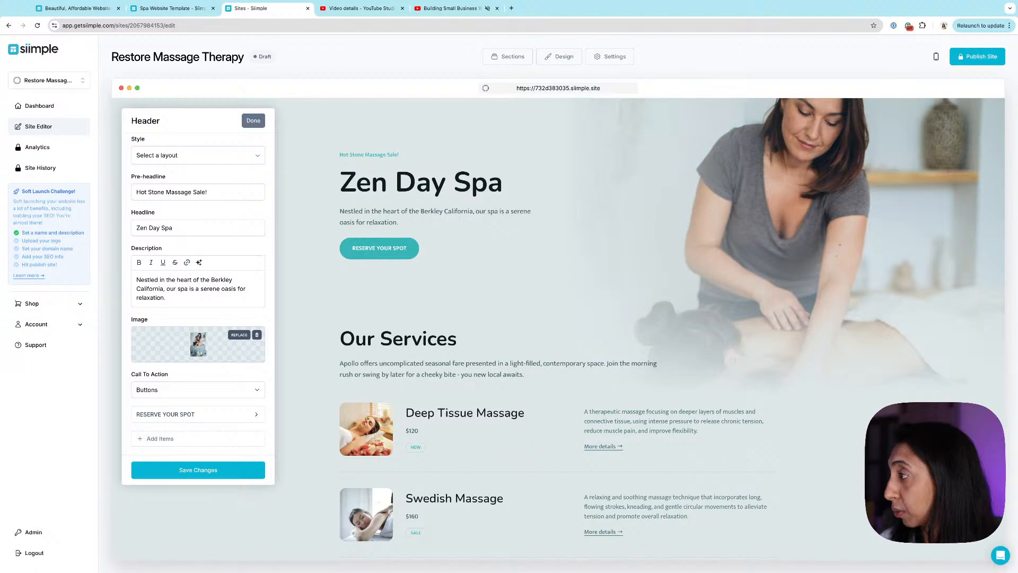
# Try the business description as the header description, cut after "compassion." and opening with "Helping you find relief, relaxation, and renewal."
pyautogui.hotkey('ctrl', 'a')
pyautogui.write("My focus is on helping you find relief, relaxation, and renewal. As a solo licensed massage therapist, I bring a personalized touch to every session, ensuring that your unique needs are met with care and compassion. Whether you're dealing with stress, muscle tension, or just in need of a moment to unwind, I'm here to guide you toward a sense of balance and well-being in both body and mind. Experience a tailored approach to wellness designed to leave you feeling restored and rejuvenated.")
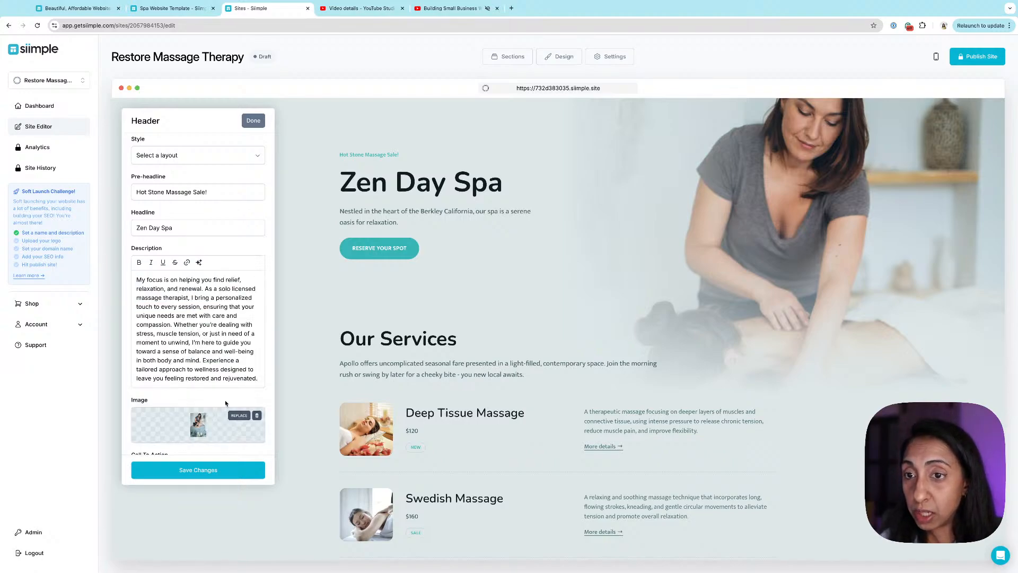
pyautogui.moveTo(257, 378); pyautogui.dragTo(173, 324)
pyautogui.press('BackSpace')
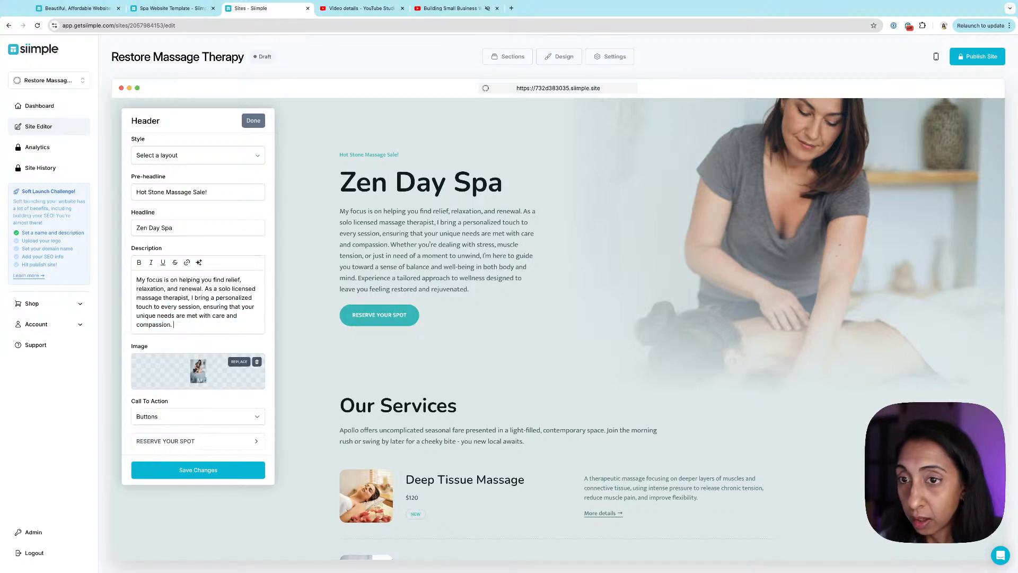
pyautogui.moveTo(183, 279); pyautogui.dragTo(132, 281)
pyautogui.write('H')
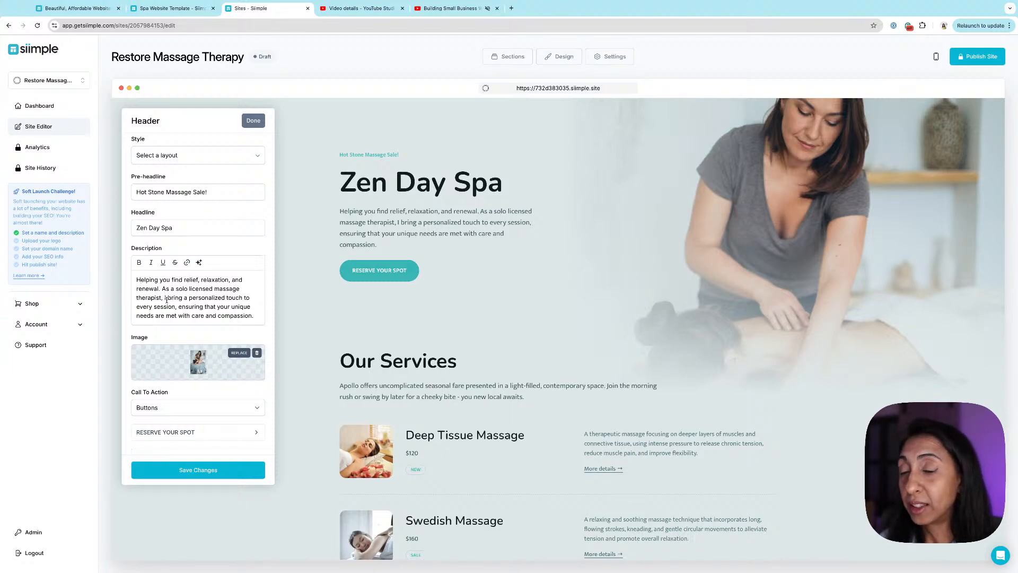
# Clear the header description, generate one with AI, and check which business name it mentions
pyautogui.tripleClick(178, 306)
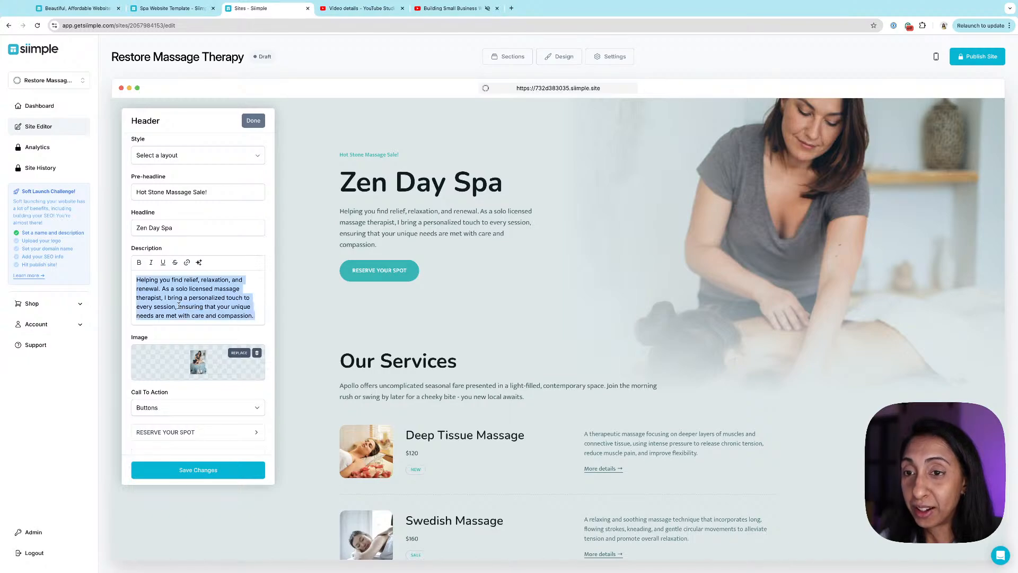
pyautogui.press('BackSpace')
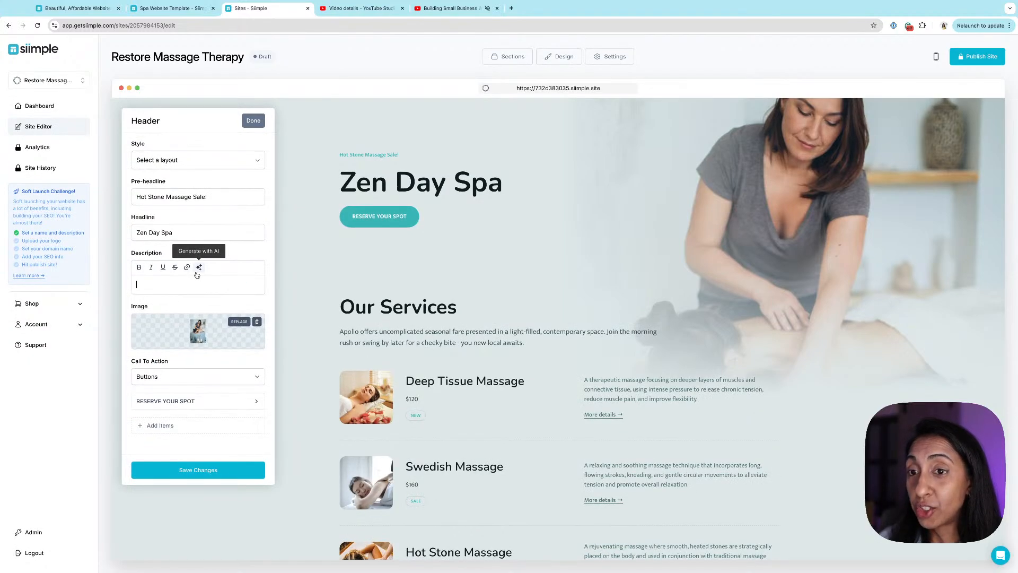
pyautogui.click(199, 267)
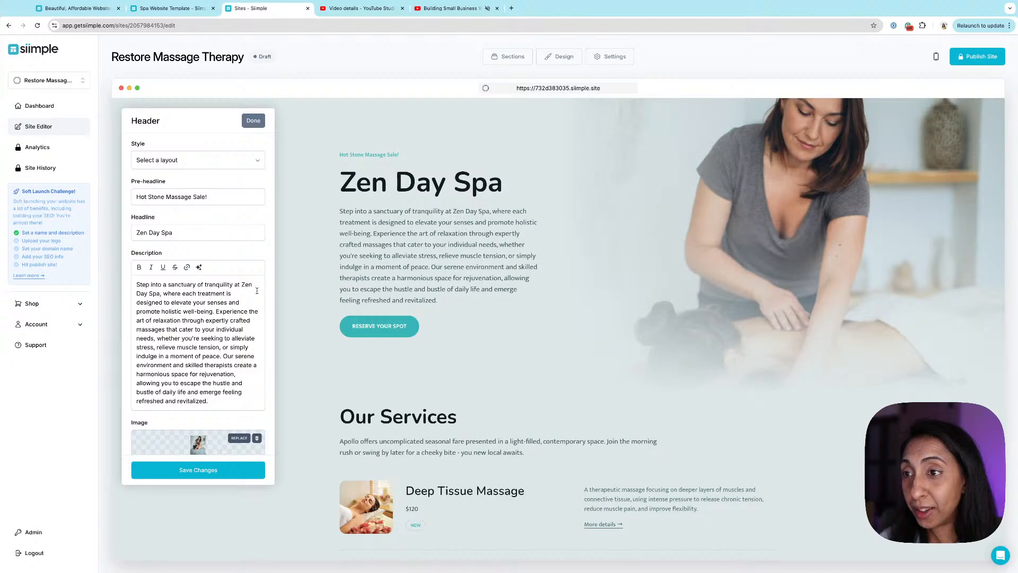
pyautogui.moveTo(238, 285); pyautogui.dragTo(155, 294)
pyautogui.click(192, 325)
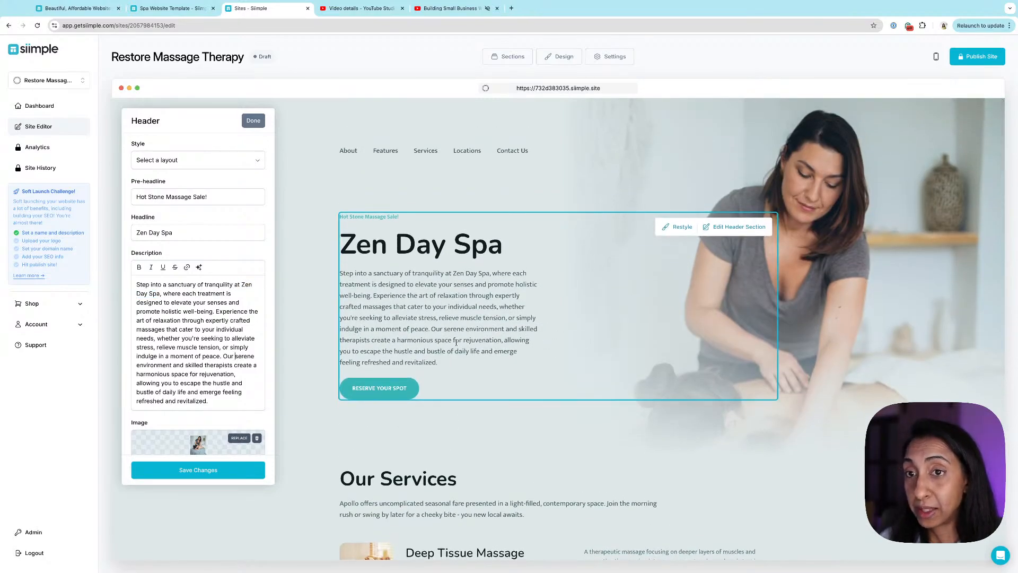
# Change the header headline to "Restore Massage Therapy"
pyautogui.doubleClick(209, 234)
pyautogui.tripleClick(209, 234)
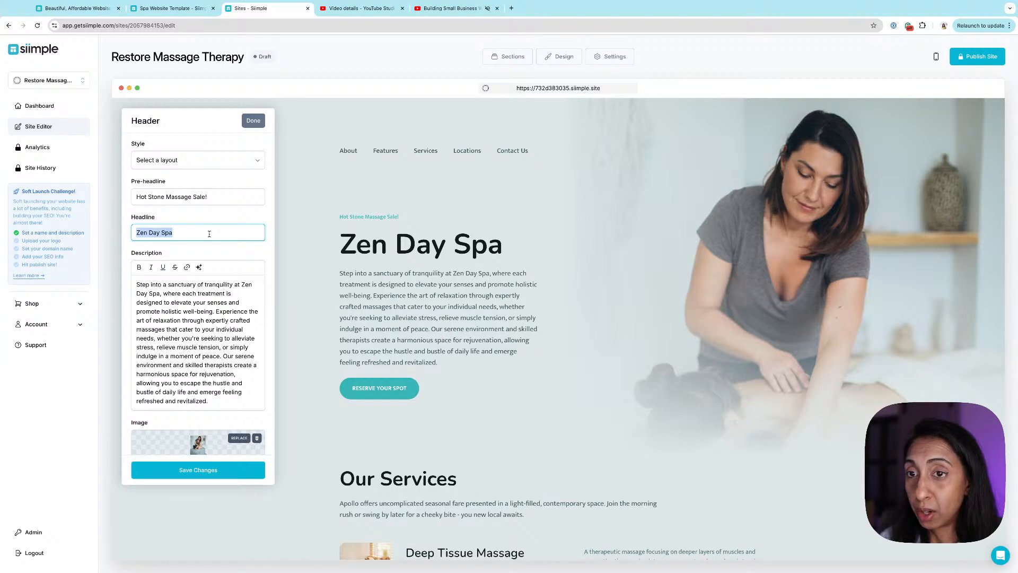
pyautogui.write('Restore ')
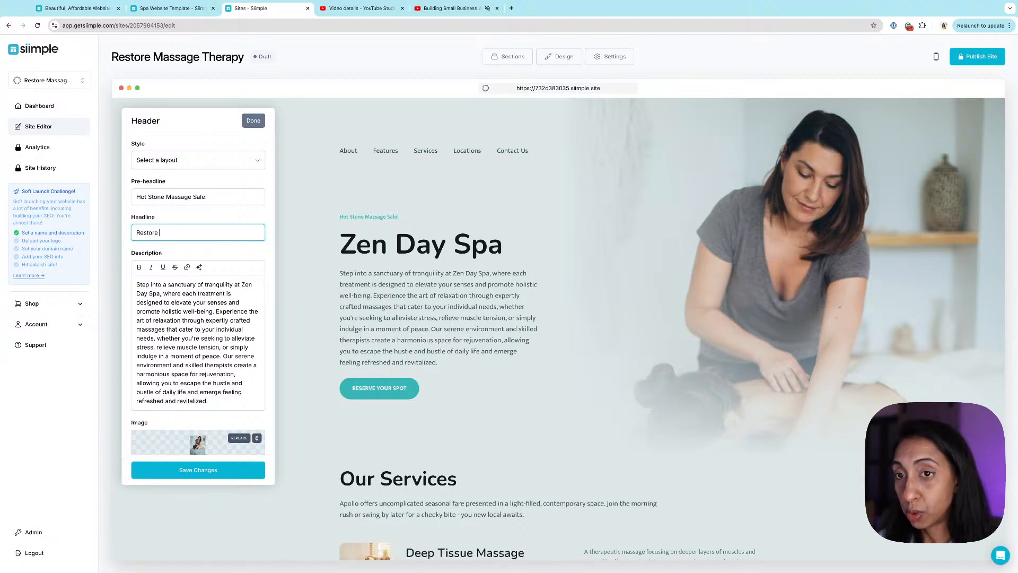
pyautogui.write('Massage Therapy')
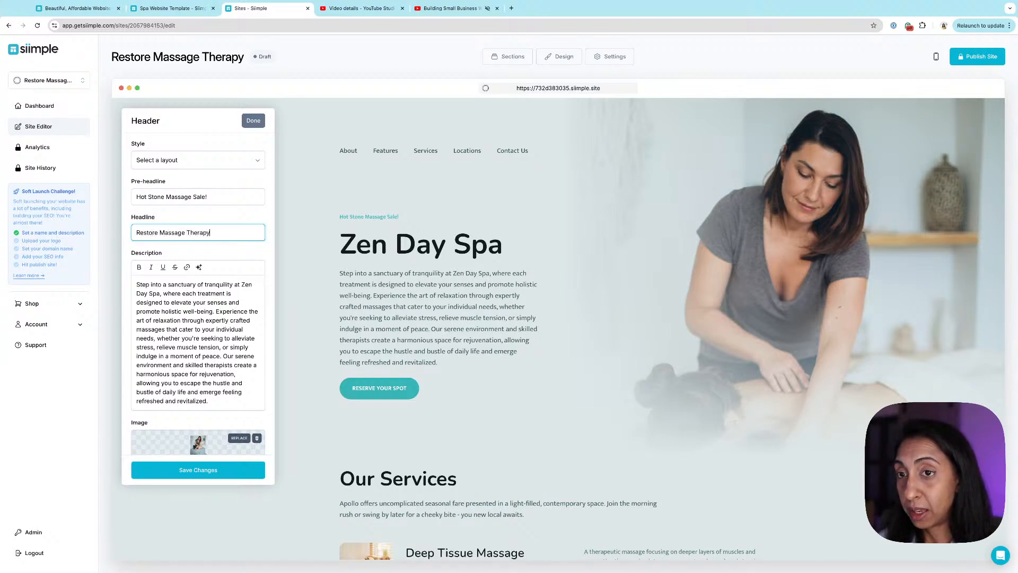
# Clear the header description and generate a new one with AI based on the updated headline
pyautogui.tripleClick(207, 306)
pyautogui.press('BackSpace')
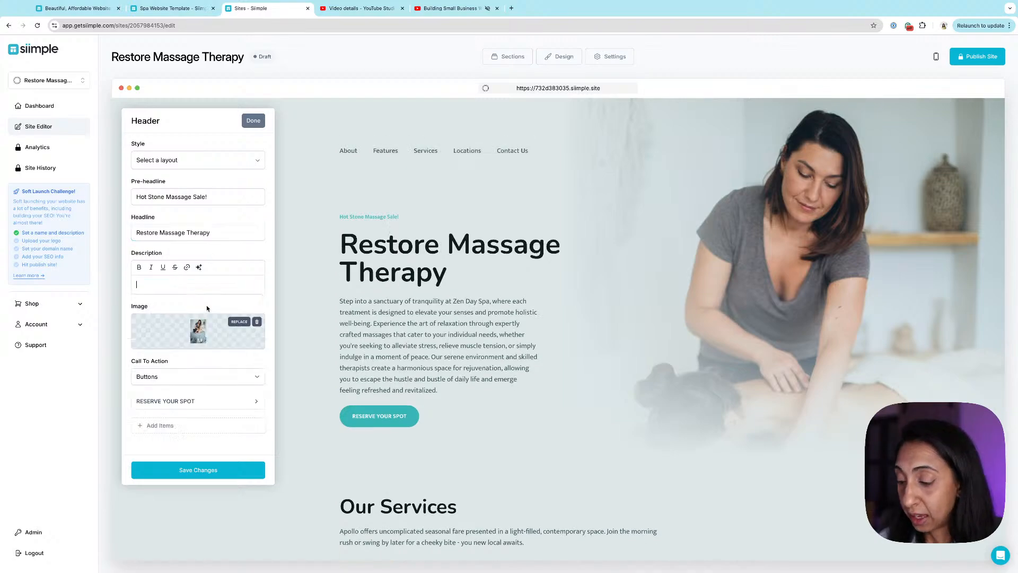
pyautogui.click(198, 267)
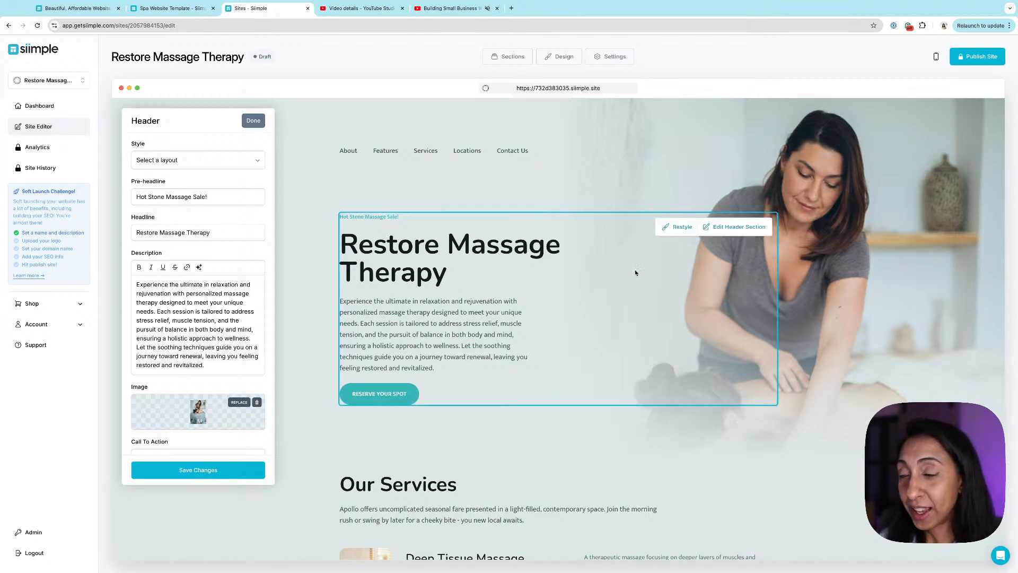
# Save the header changes and finish editing the header section
pyautogui.scroll(-3, 608, 316)
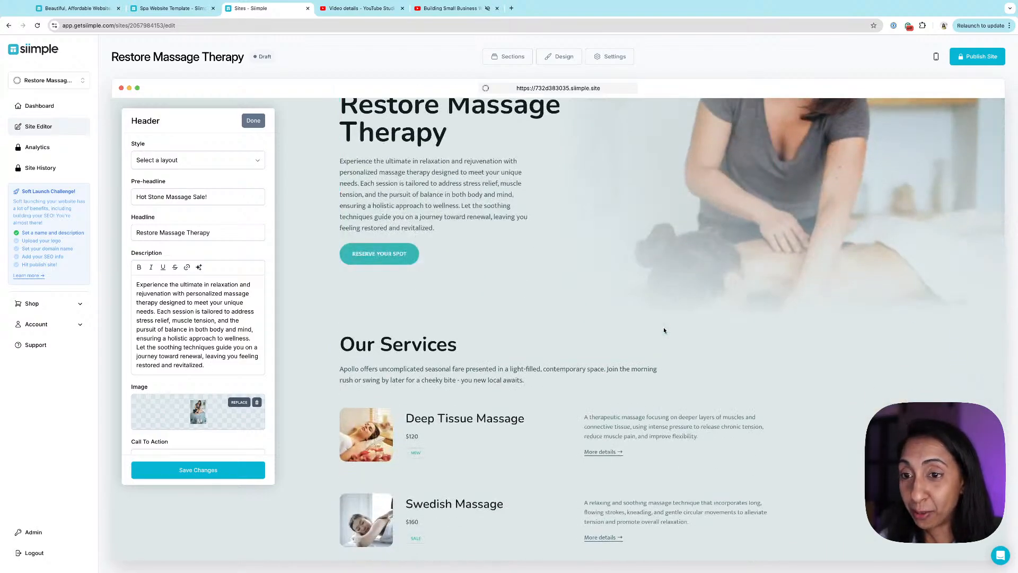
pyautogui.click(234, 468)
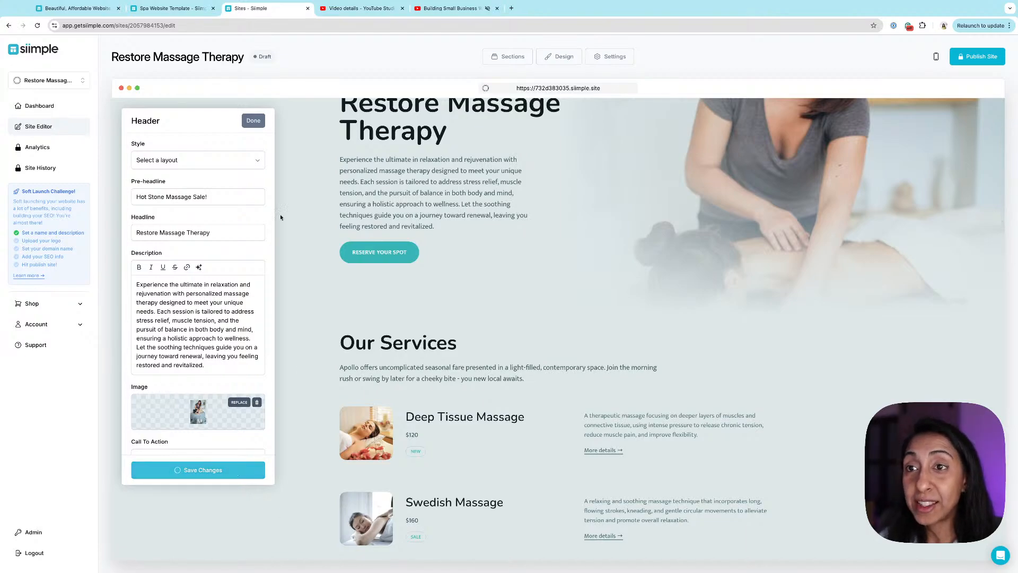
pyautogui.click(255, 121)
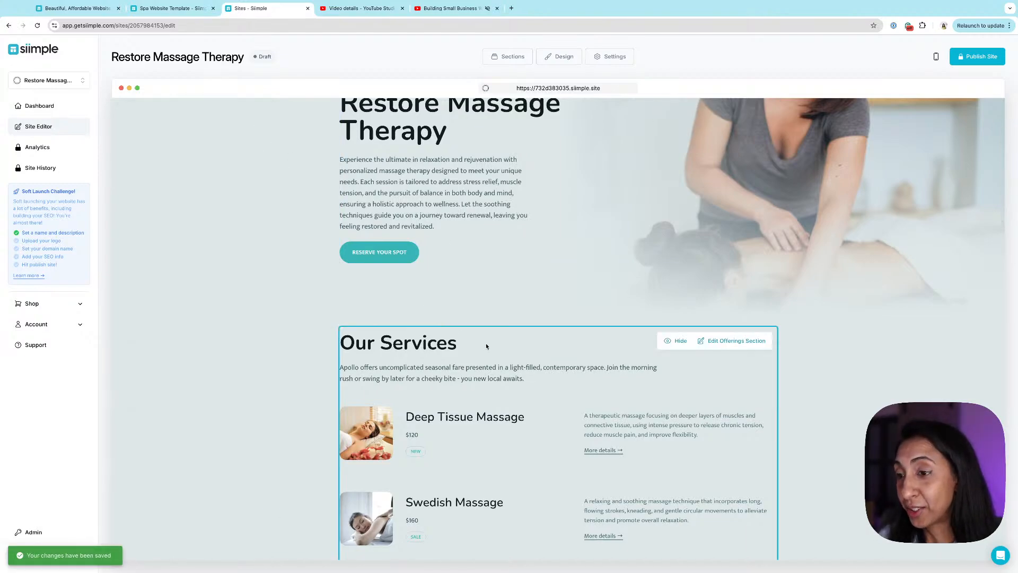
# In the Services section, clear the Deep Tissue Massage description, generate a new one with AI, and extend it with a second generation
pyautogui.scroll(-2, 527, 339)
pyautogui.scroll(1, 583, 339)
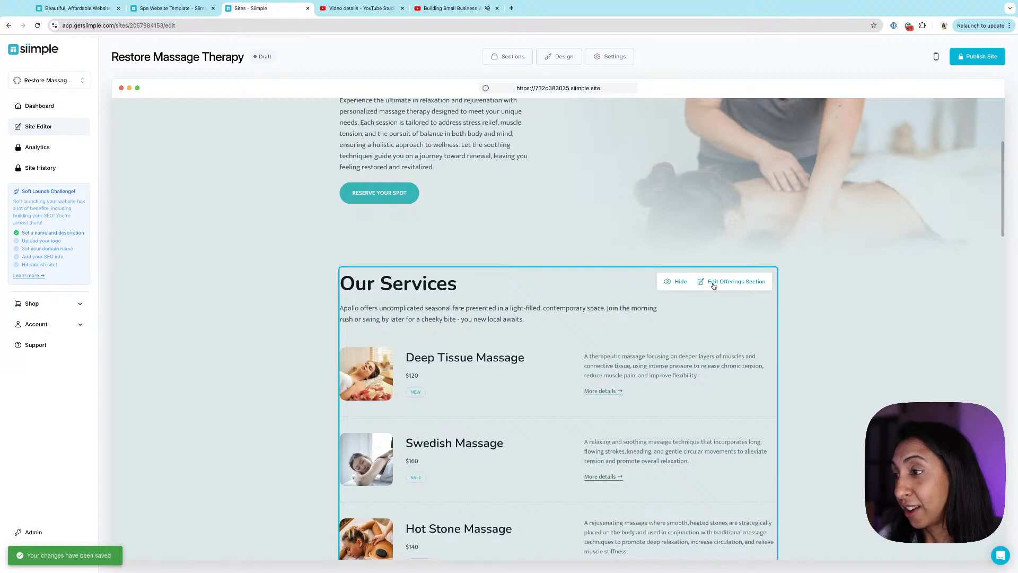
pyautogui.click(707, 281)
pyautogui.click(255, 324)
pyautogui.scroll(-4, 197, 310)
pyautogui.tripleClick(191, 338)
pyautogui.press('BackSpace')
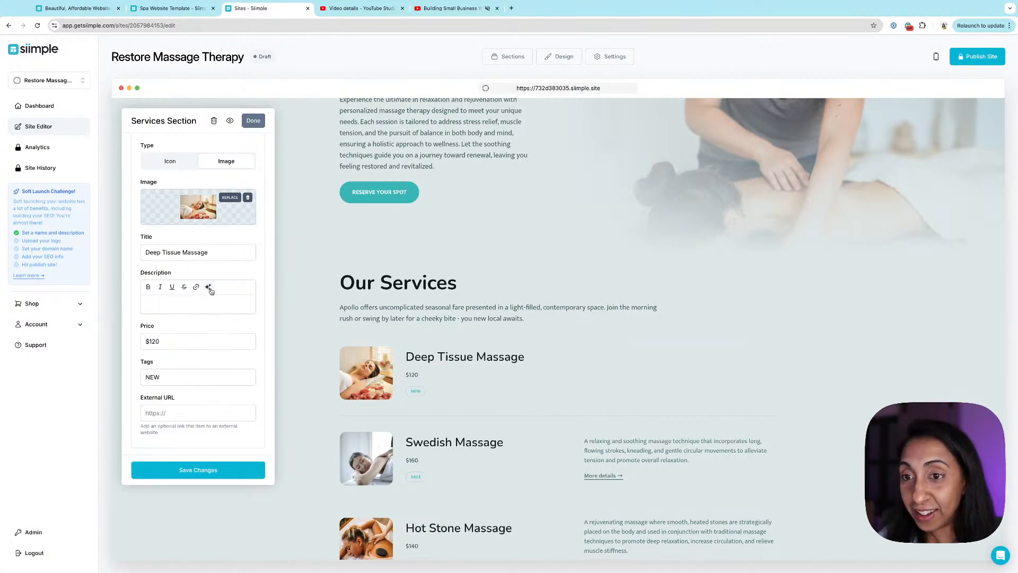
pyautogui.click(208, 287)
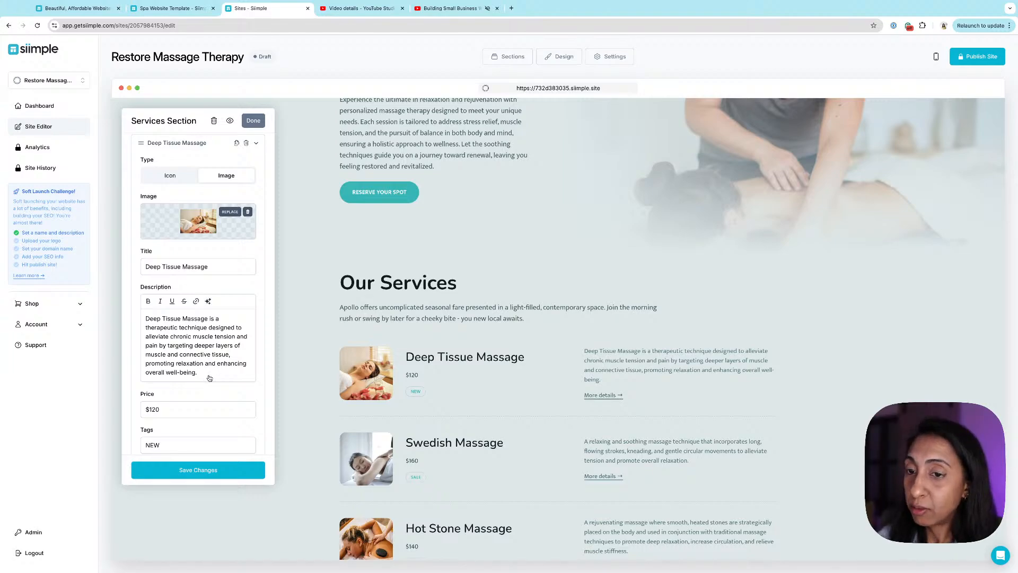
pyautogui.click(208, 301)
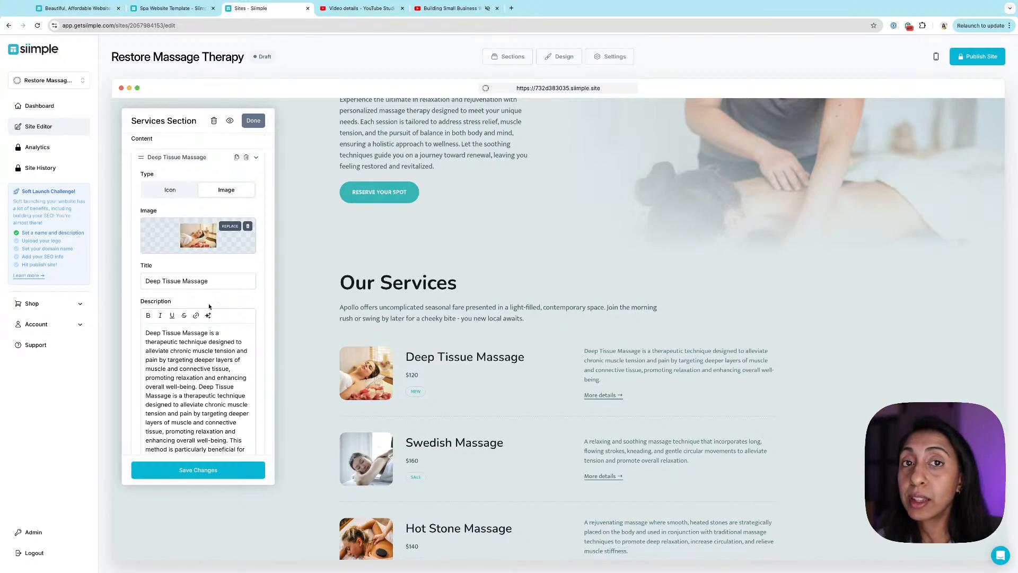
# Set the Deep Tissue Massage tags to "NEW, POPULAR" and save the Services section
pyautogui.scroll(-5, 199, 255)
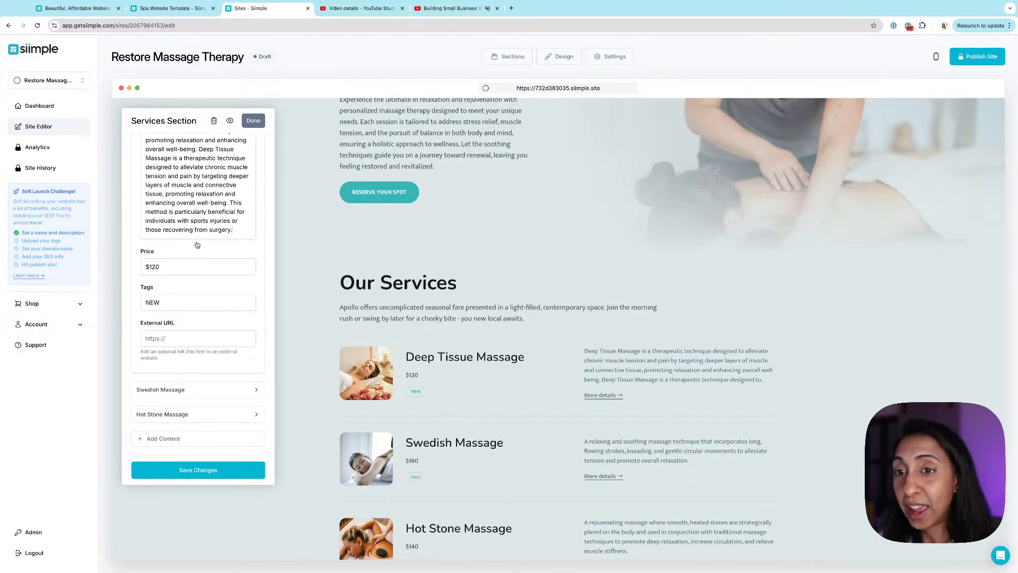
pyautogui.click(201, 269)
pyautogui.click(209, 301)
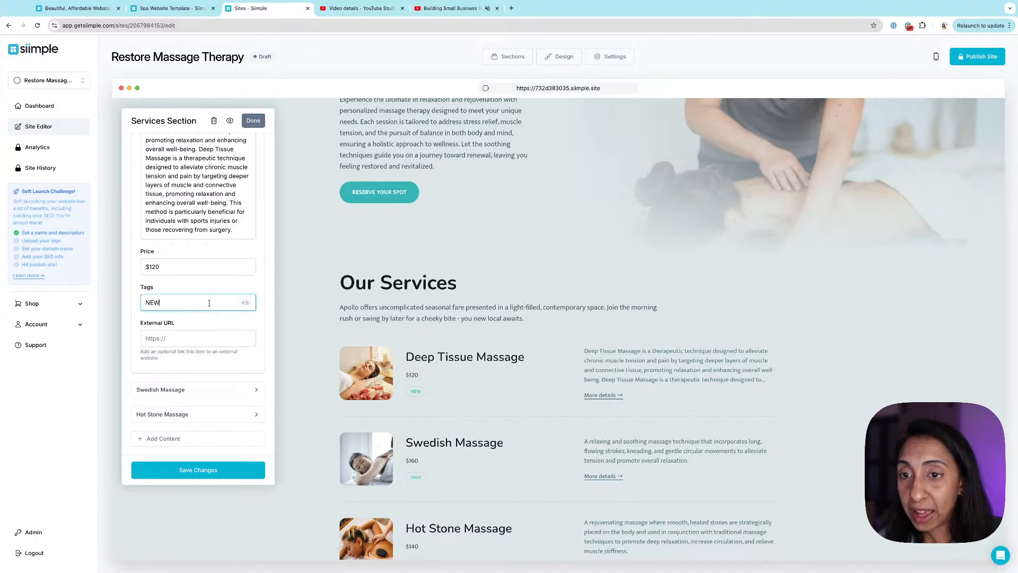
pyautogui.write(', POPULAR')
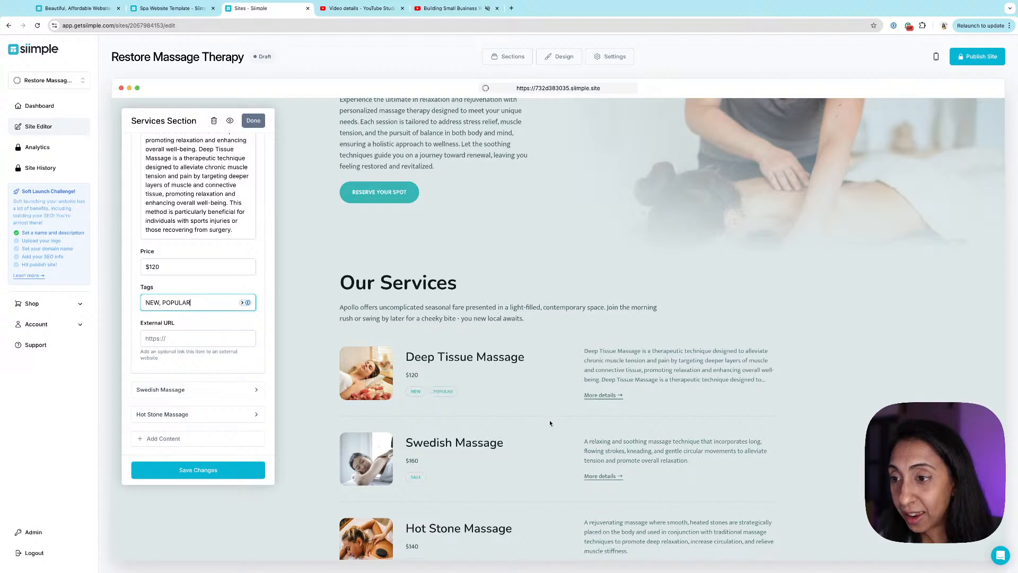
pyautogui.scroll(-3, 567, 396)
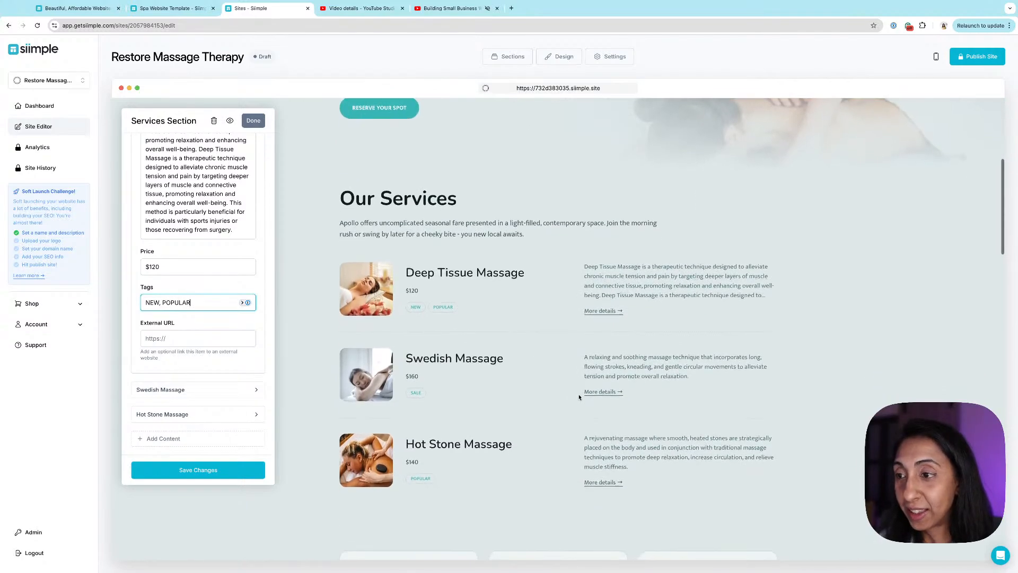
pyautogui.click(196, 336)
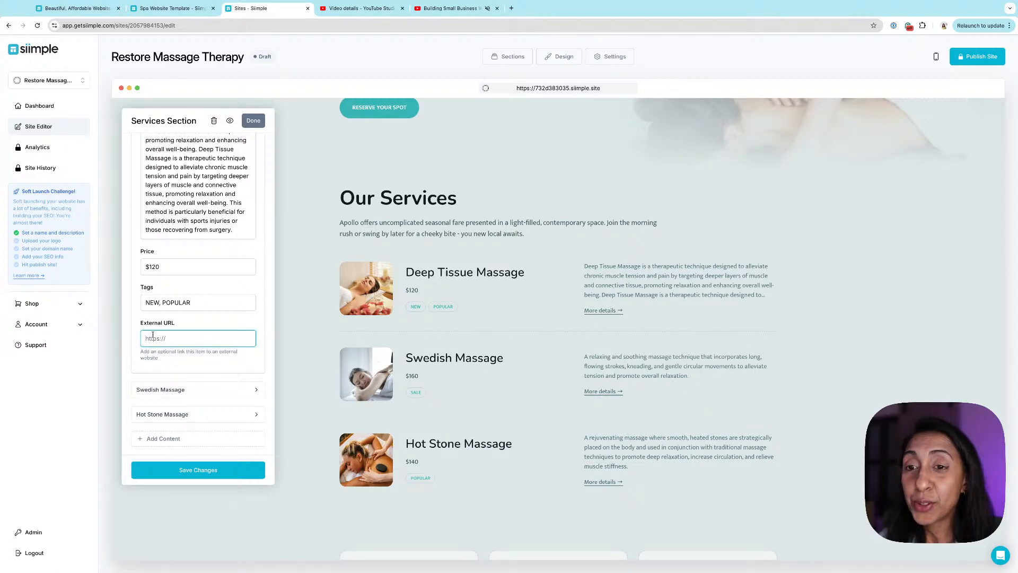
pyautogui.click(222, 473)
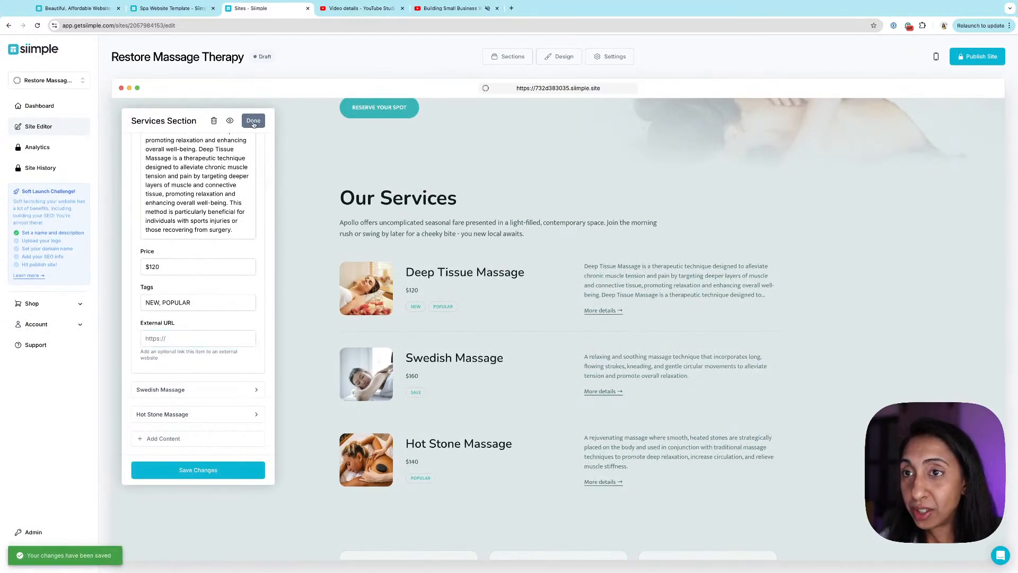
pyautogui.click(252, 121)
# Review the editable items of the Features section, from Hours to Age Requirement
pyautogui.scroll(-6, 703, 284)
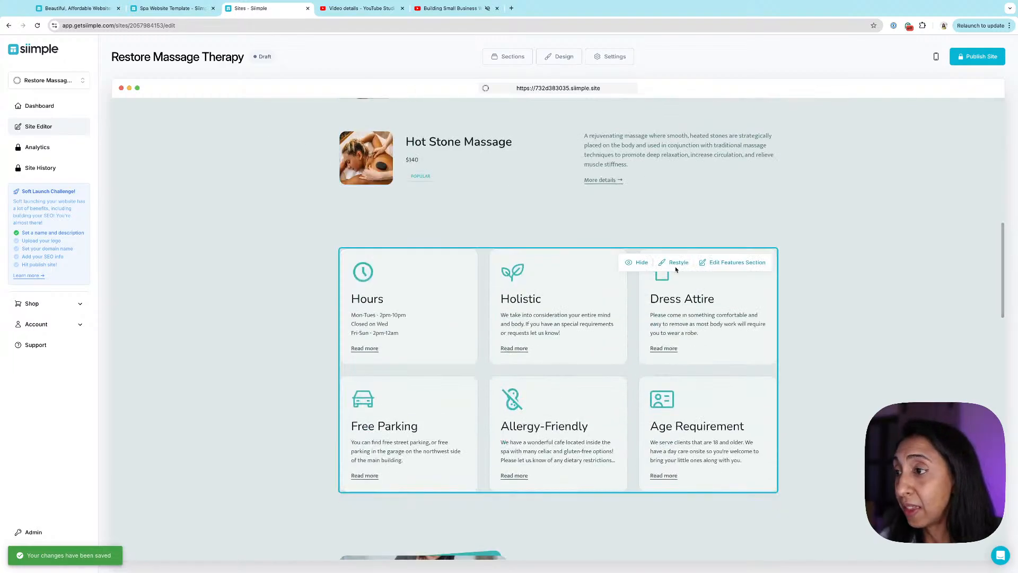
pyautogui.click(734, 263)
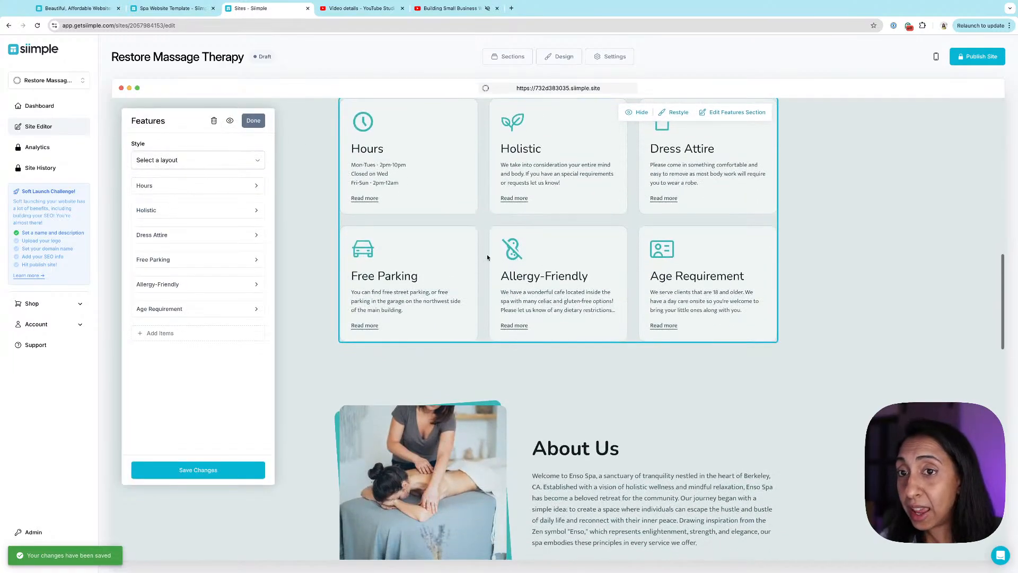
pyautogui.scroll(1, 625, 252)
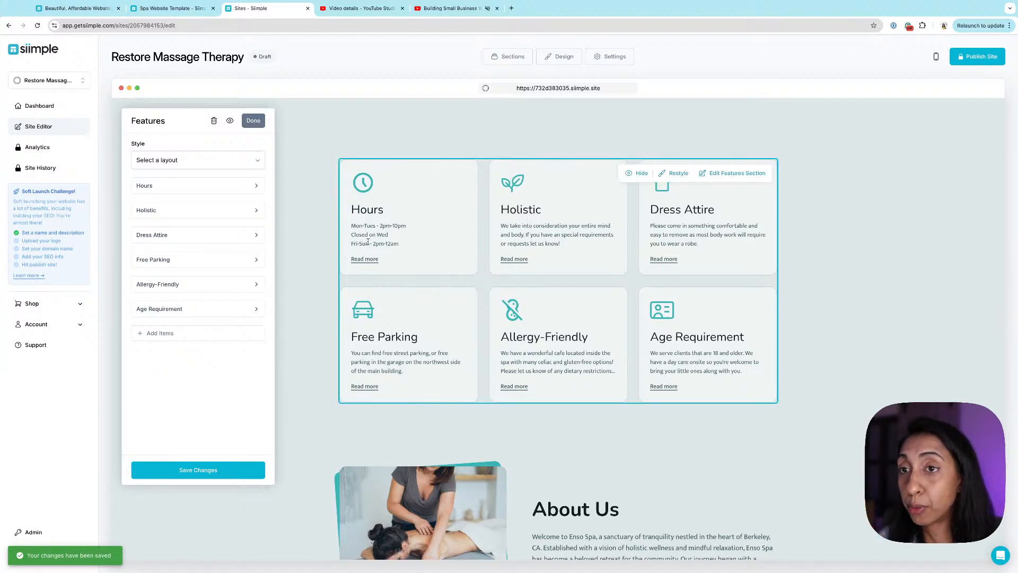
pyautogui.click(253, 120)
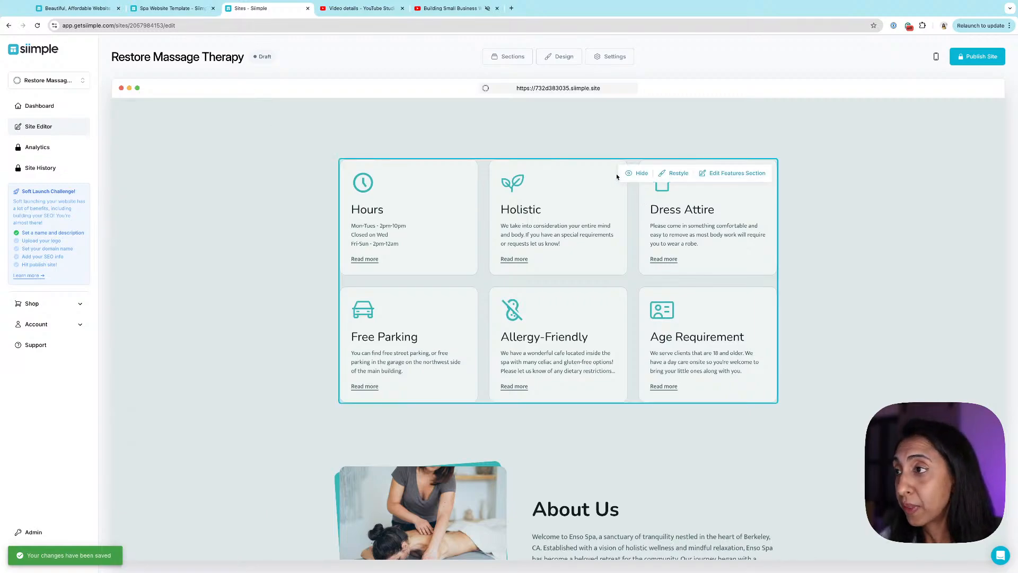
# Try three alternative layouts on the Features section by restyling it repeatedly
pyautogui.click(678, 173)
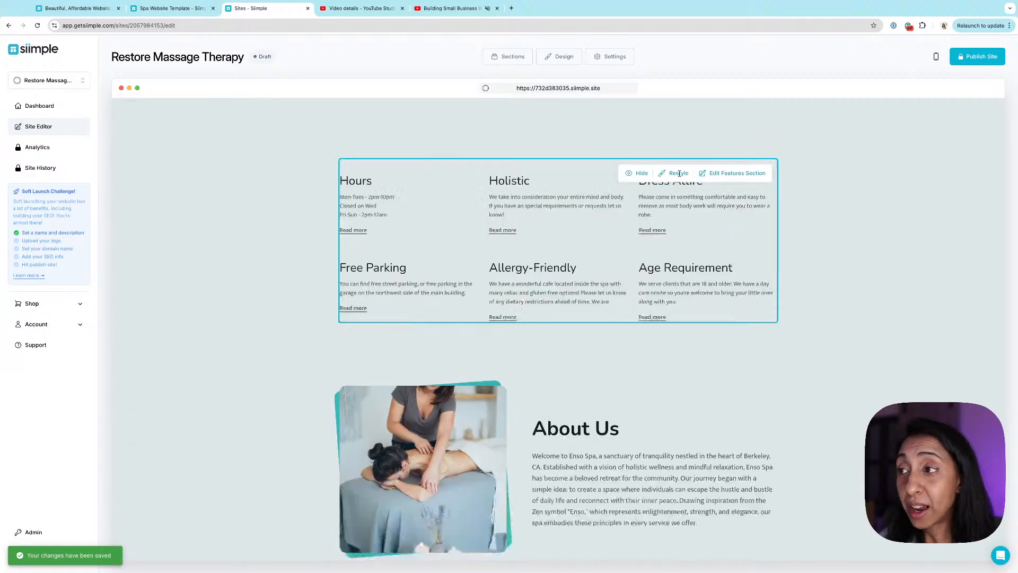
pyautogui.click(678, 174)
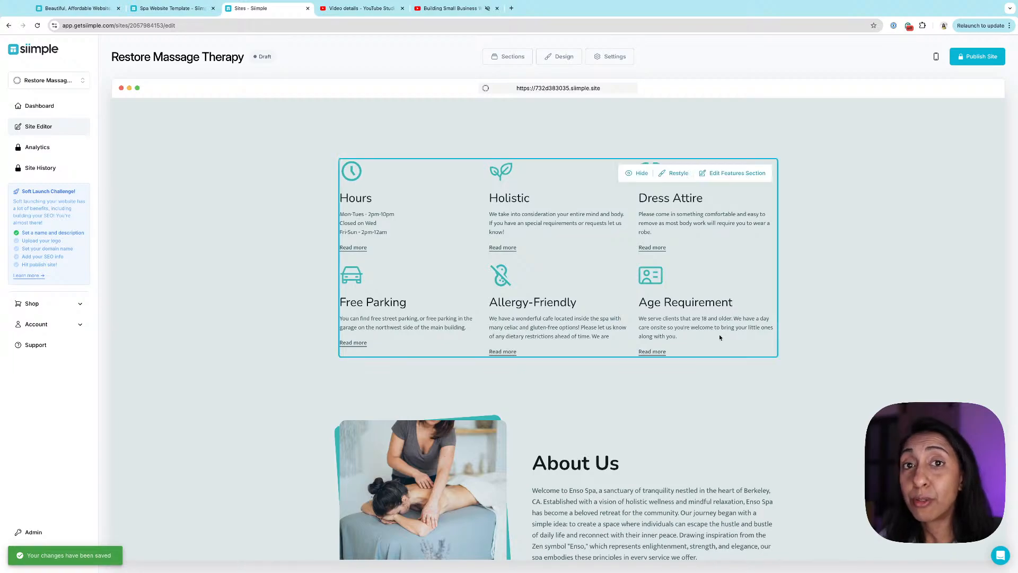
pyautogui.click(671, 176)
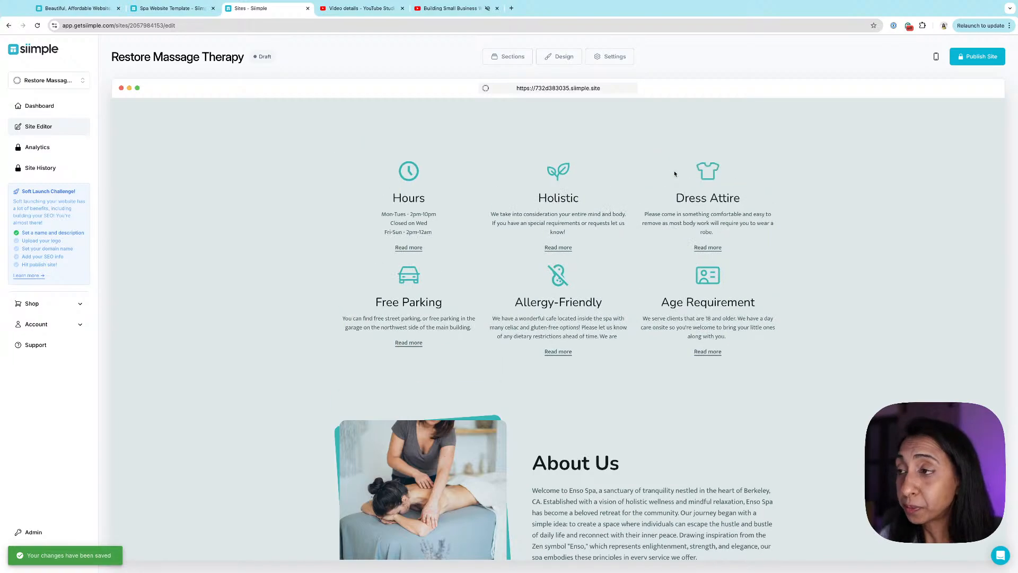
# Set the Features section's style to Boxed (Left Aligned) and finish editing it
pyautogui.click(727, 173)
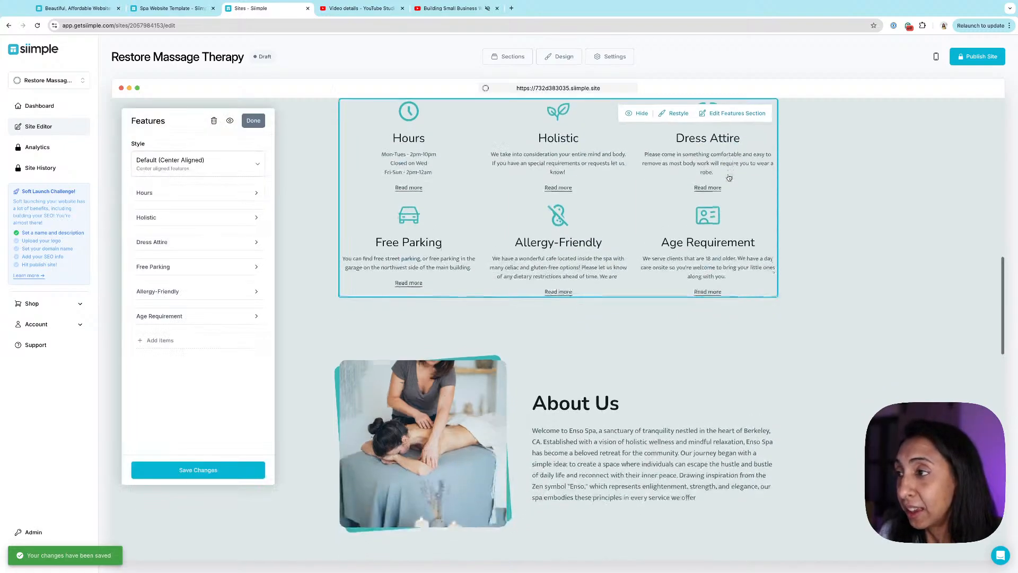
pyautogui.click(212, 163)
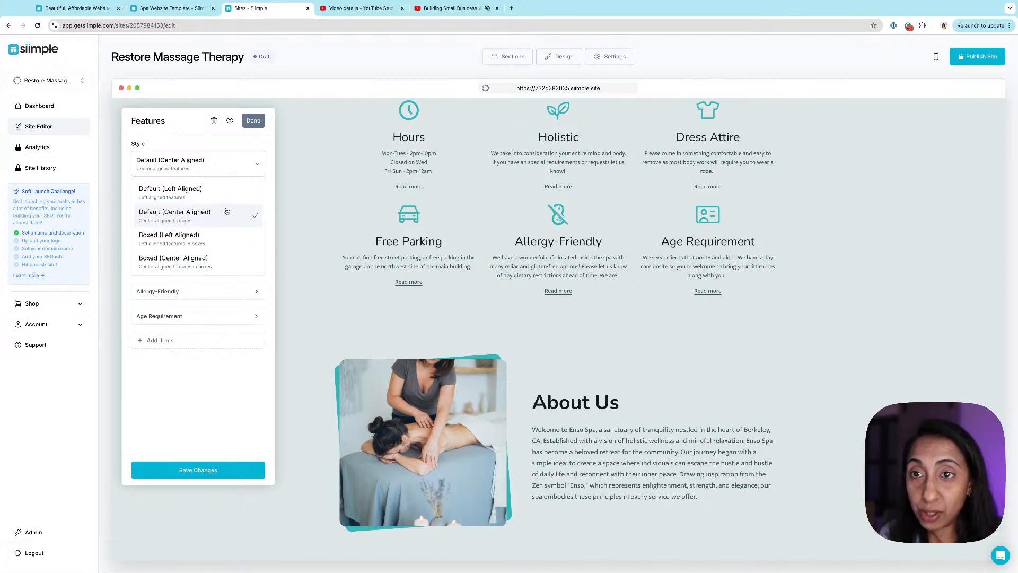
pyautogui.click(213, 239)
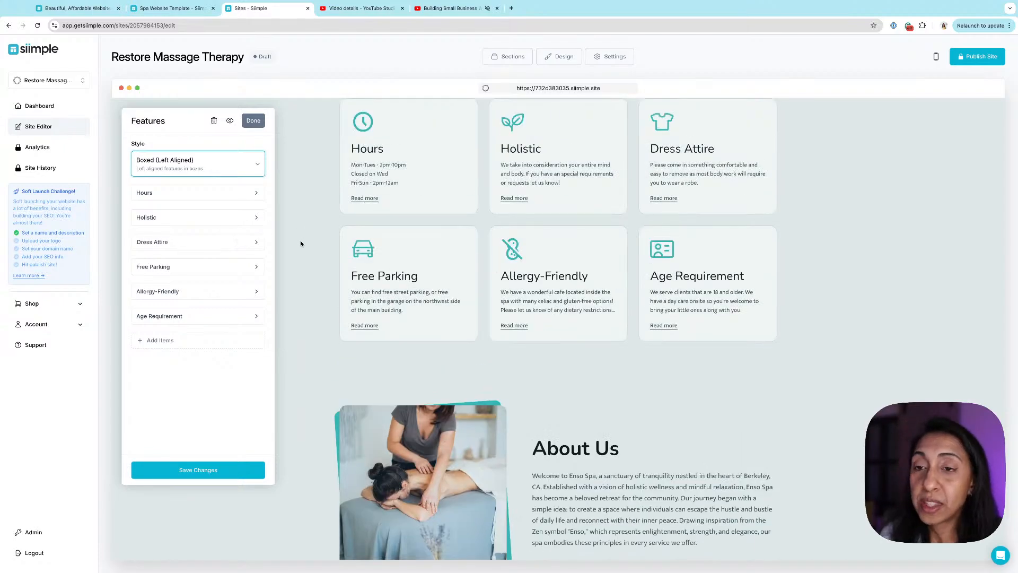
pyautogui.click(256, 124)
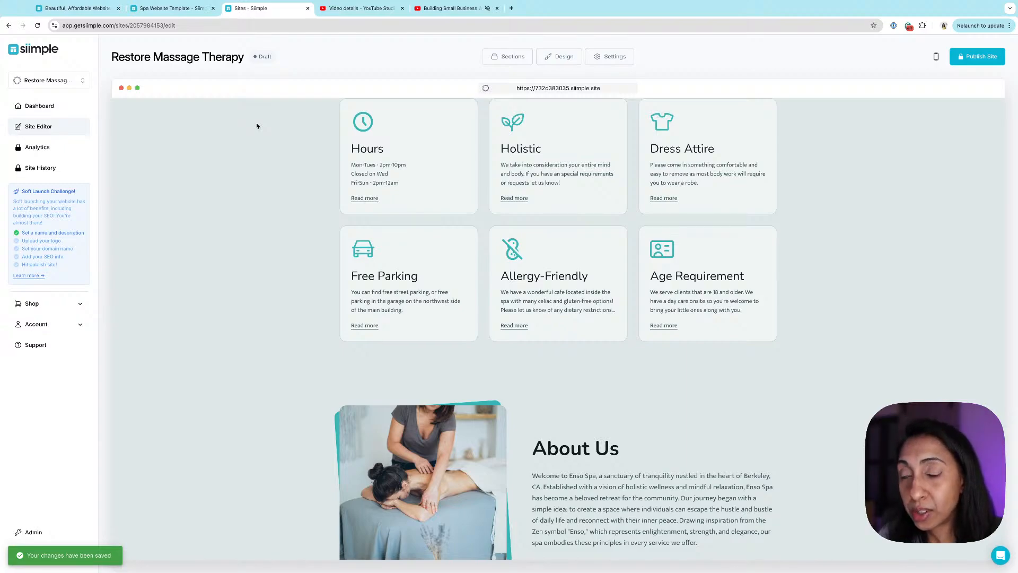
# Try the header layout with the tilted framed image, and restyle the header back to the large faded background image
pyautogui.scroll(15, 478, 186)
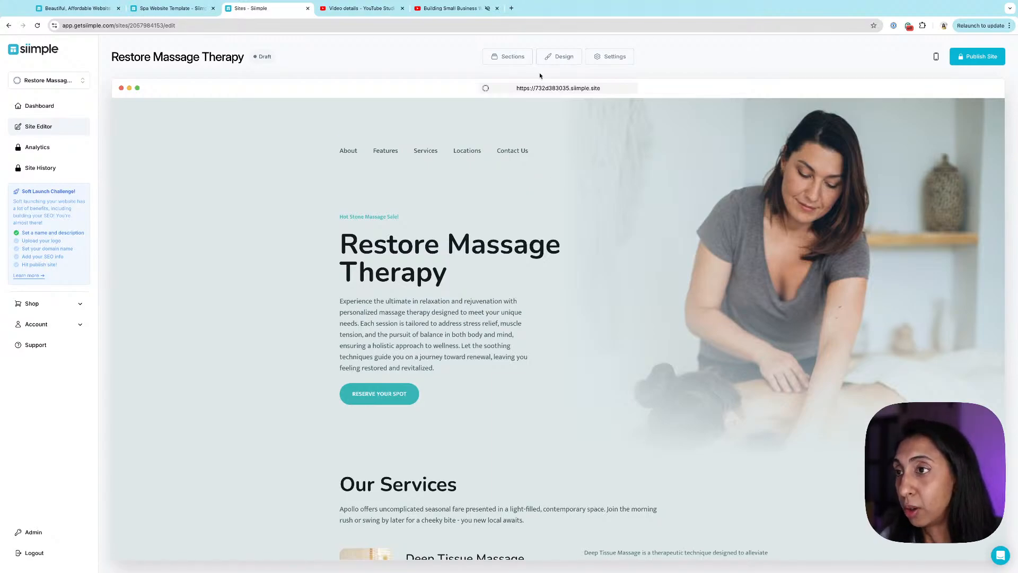
pyautogui.moveTo(685, 232)
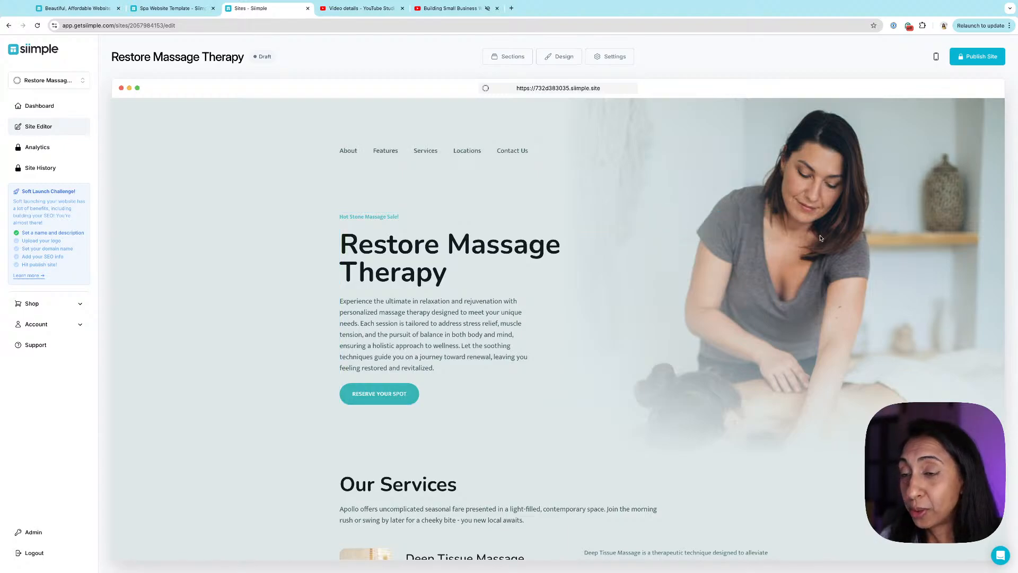
pyautogui.click(684, 228)
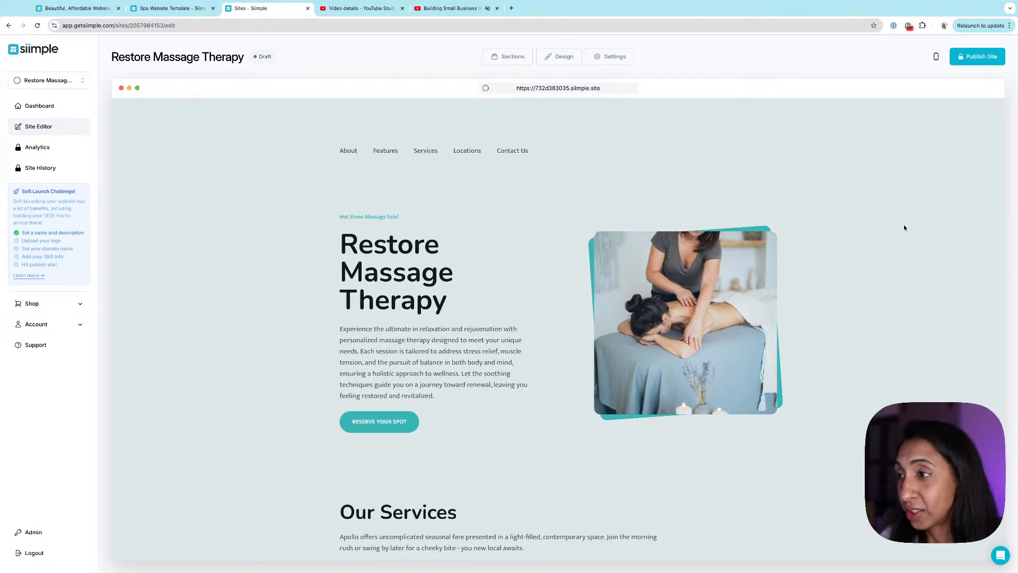
pyautogui.click(679, 228)
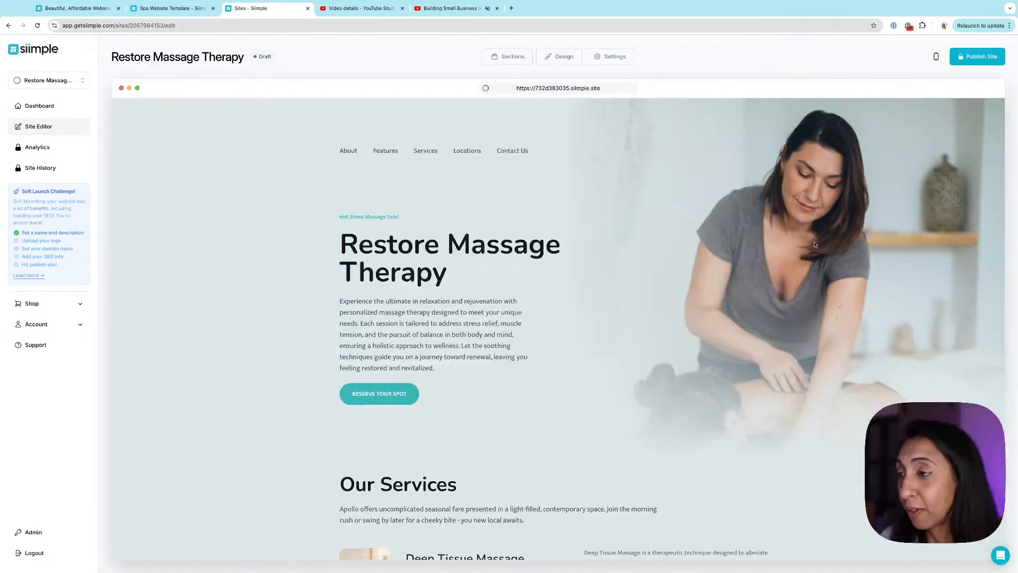
# Inspect the title and address fields of the Auburn Hills Location in the Locations section, and close its editor
pyautogui.scroll(-15, 872, 250)
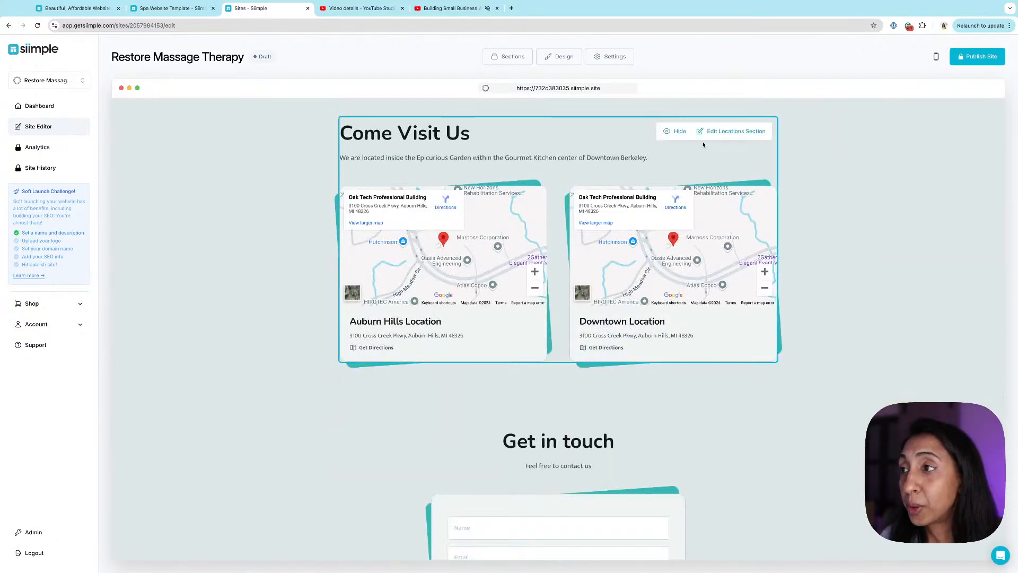
pyautogui.click(729, 131)
pyautogui.scroll(-1, 501, 196)
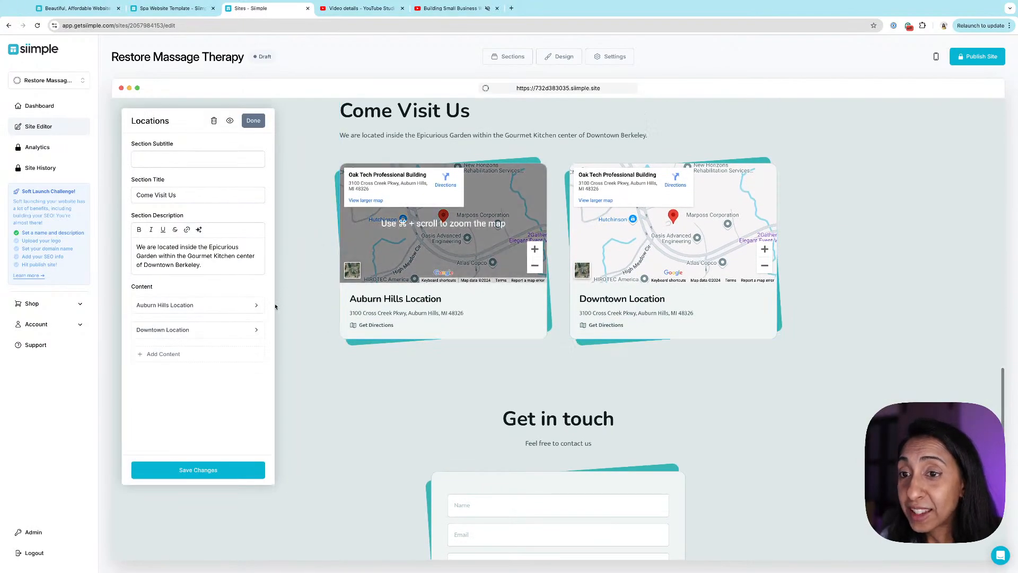
pyautogui.click(256, 305)
pyautogui.scroll(-1, 207, 326)
pyautogui.click(203, 342)
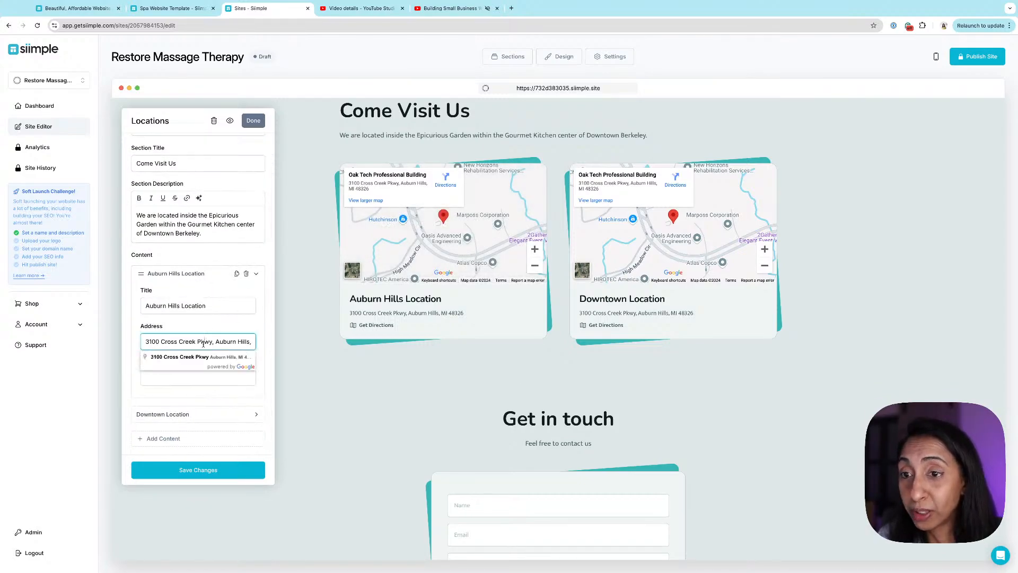
pyautogui.click(256, 273)
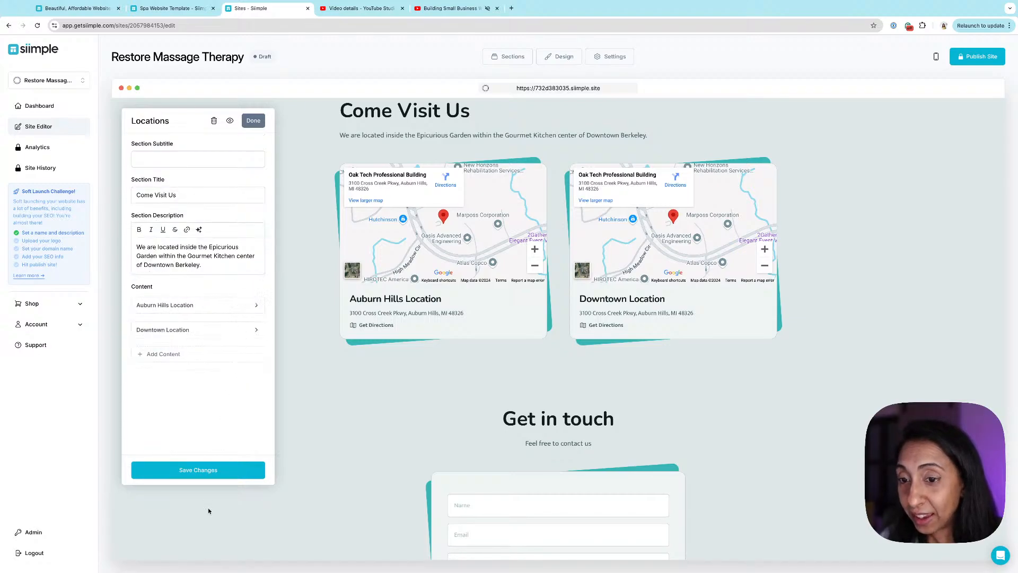
pyautogui.click(254, 120)
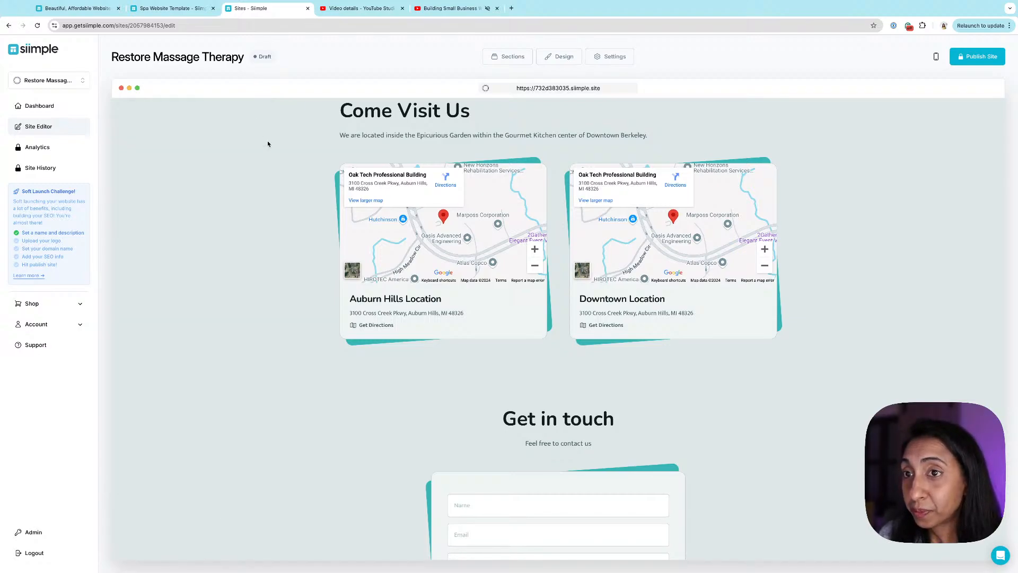
# Add a social media link entry to the Footer section at the end of the page
pyautogui.scroll(-9, 514, 327)
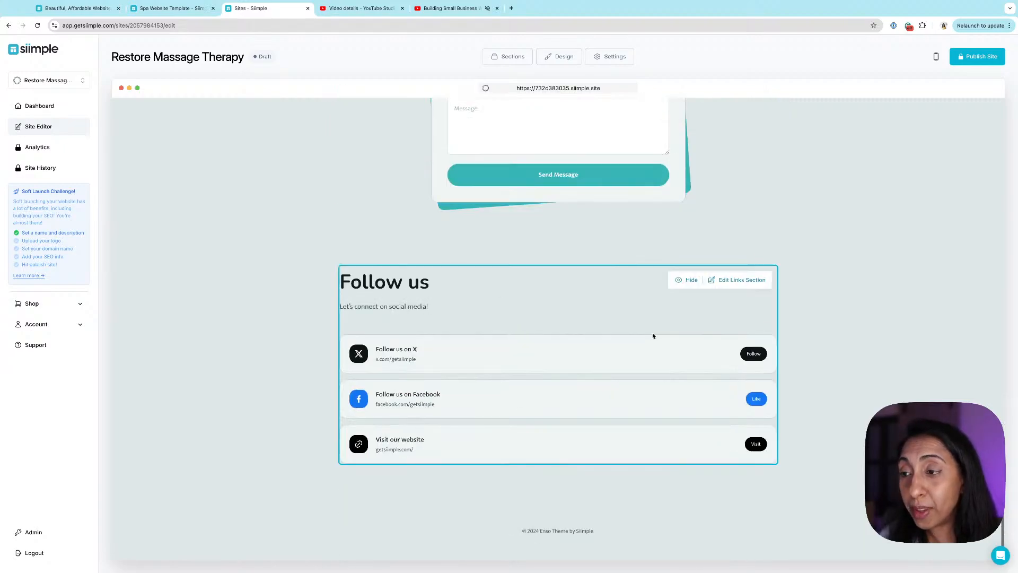
pyautogui.moveTo(683, 532)
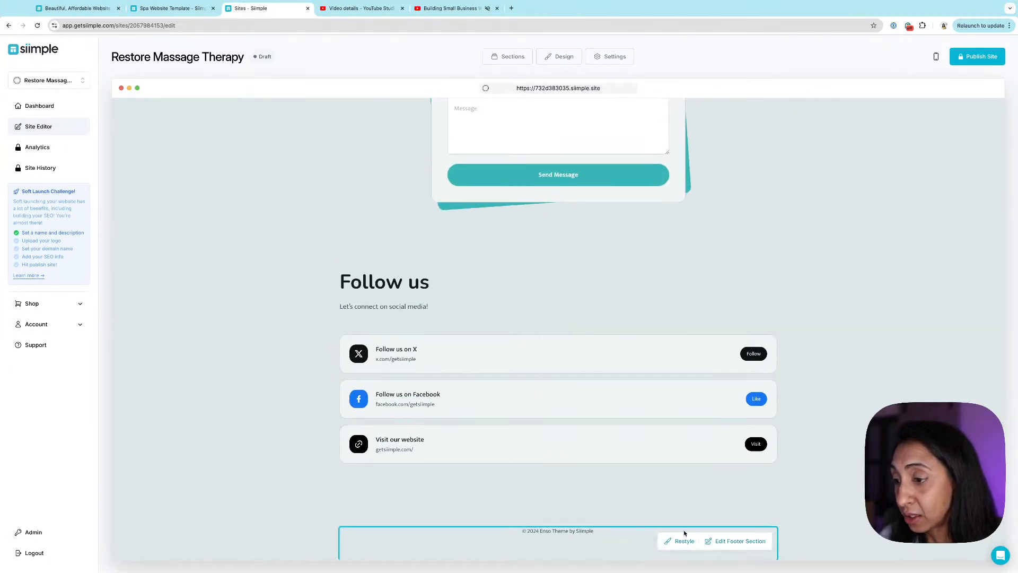
pyautogui.click(729, 541)
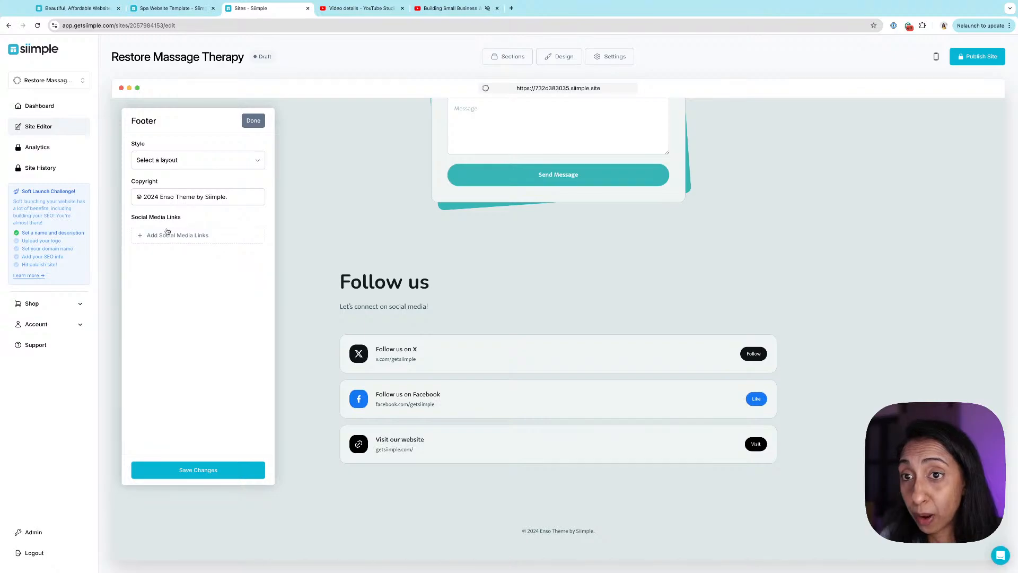
pyautogui.click(198, 236)
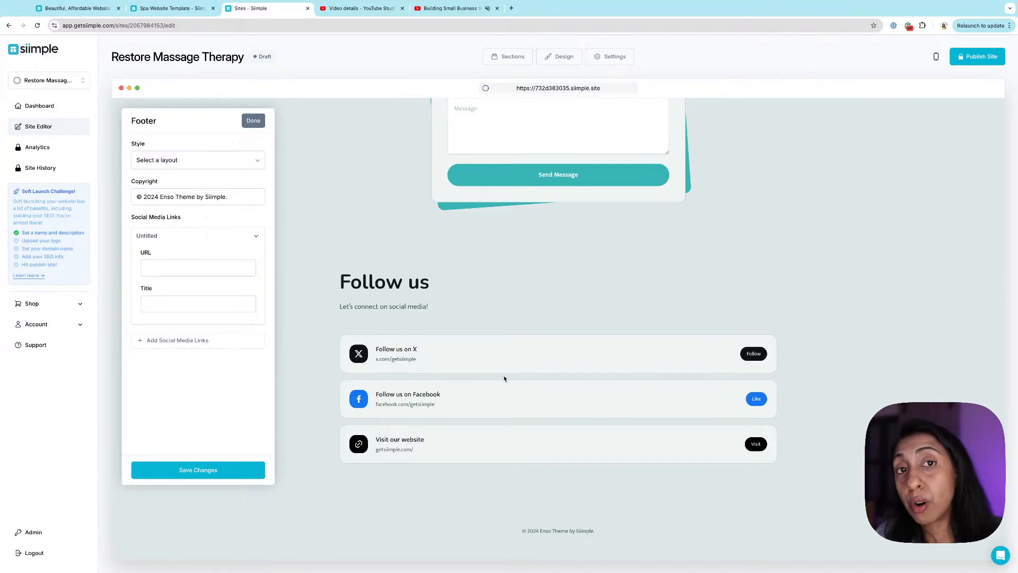
pyautogui.click(256, 235)
pyautogui.click(255, 235)
pyautogui.click(207, 263)
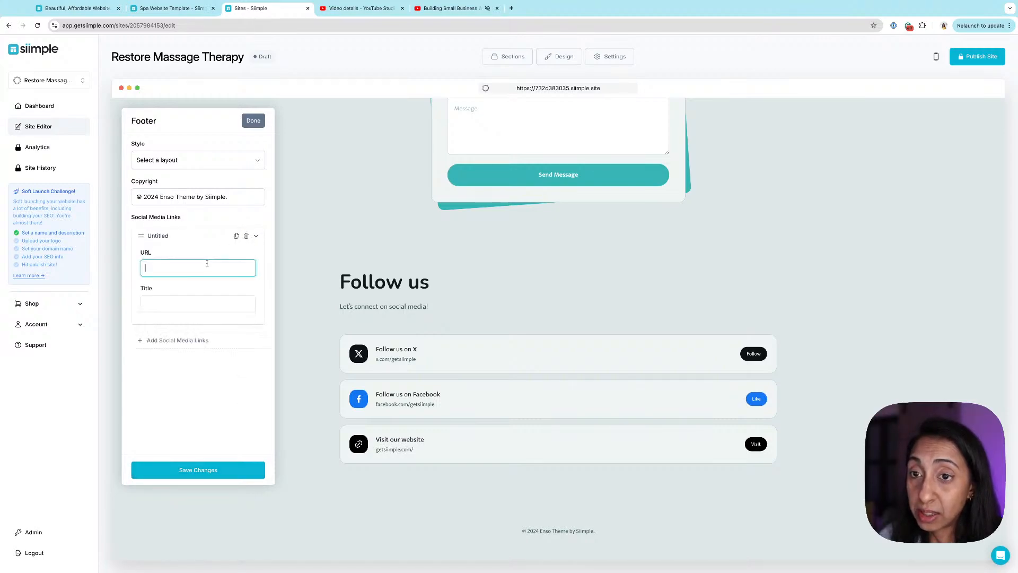
pyautogui.write('https:')
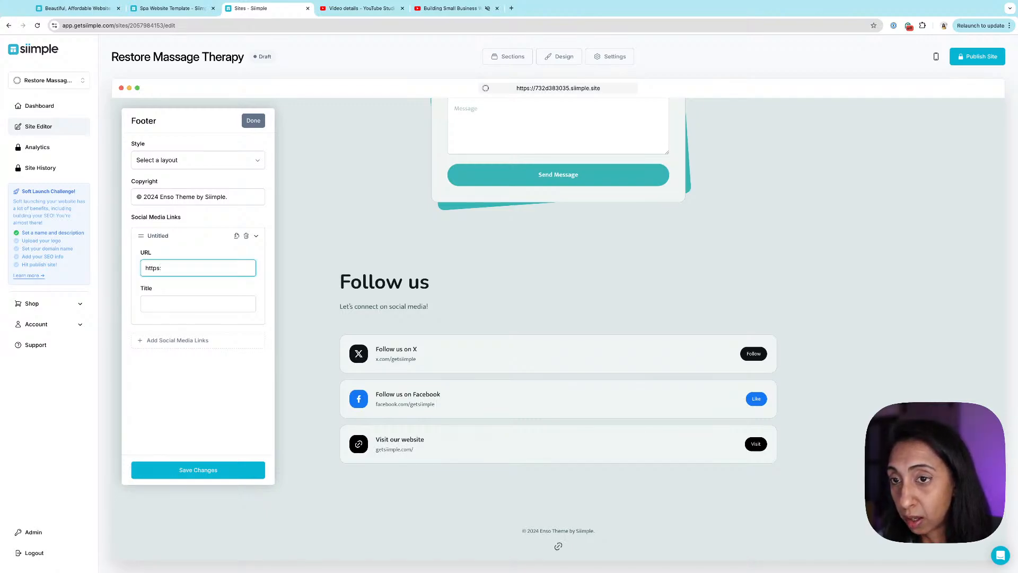
pyautogui.press('BackSpace')
pyautogui.press('BackSpace')
pyautogui.press('BackSpace')
pyautogui.press('BackSpace')
pyautogui.press('BackSpace')
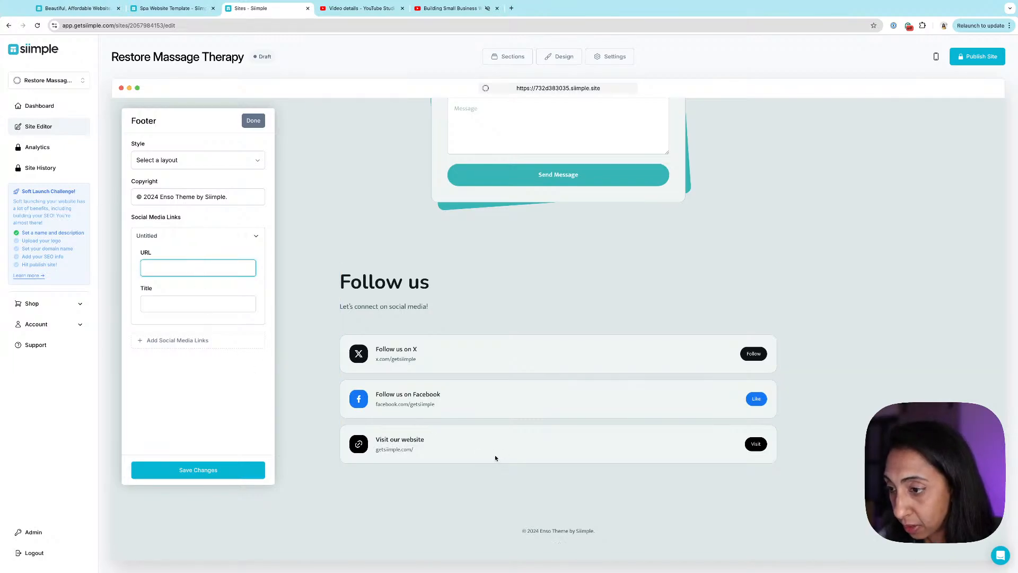
# Enter the Twitter profile URL for the footer's social media link, save the changes and finish editing the footer
pyautogui.write('https://twitter.com/lizthewhizard')
pyautogui.click(207, 469)
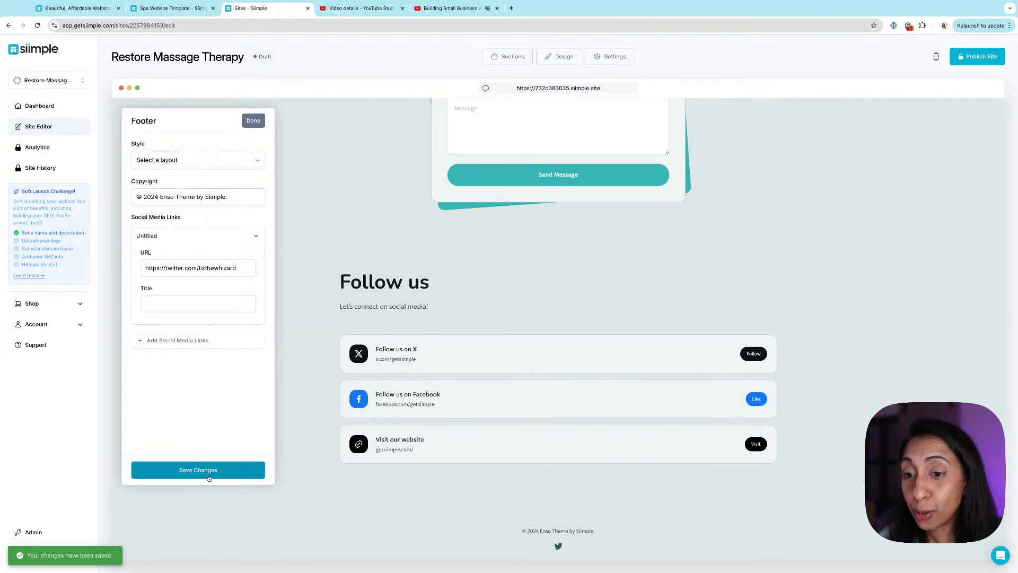
pyautogui.click(254, 122)
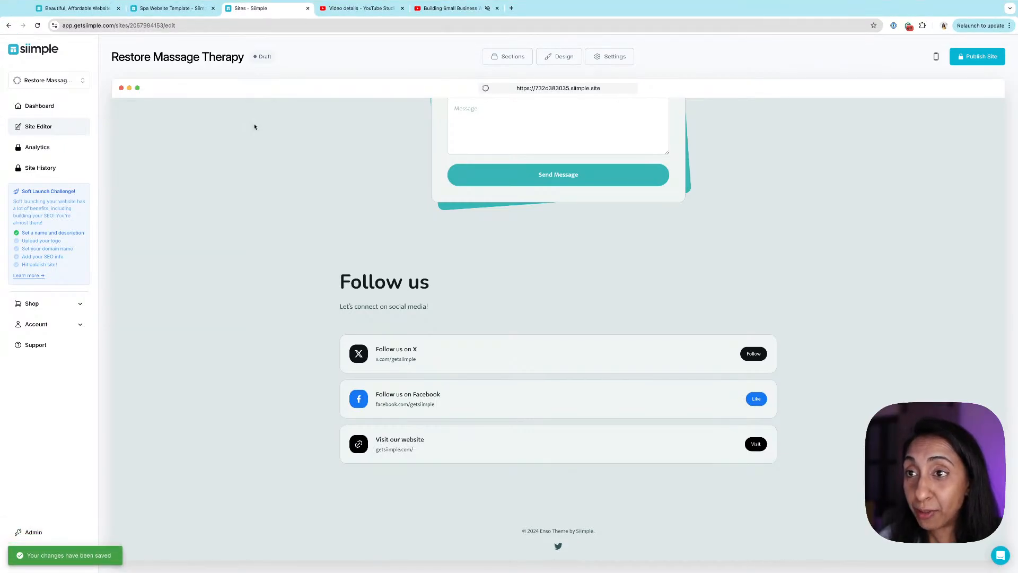
# Inspect the navigation links in the Navigation section's editor at the start of the page, and close it
pyautogui.scroll(20, 628, 286)
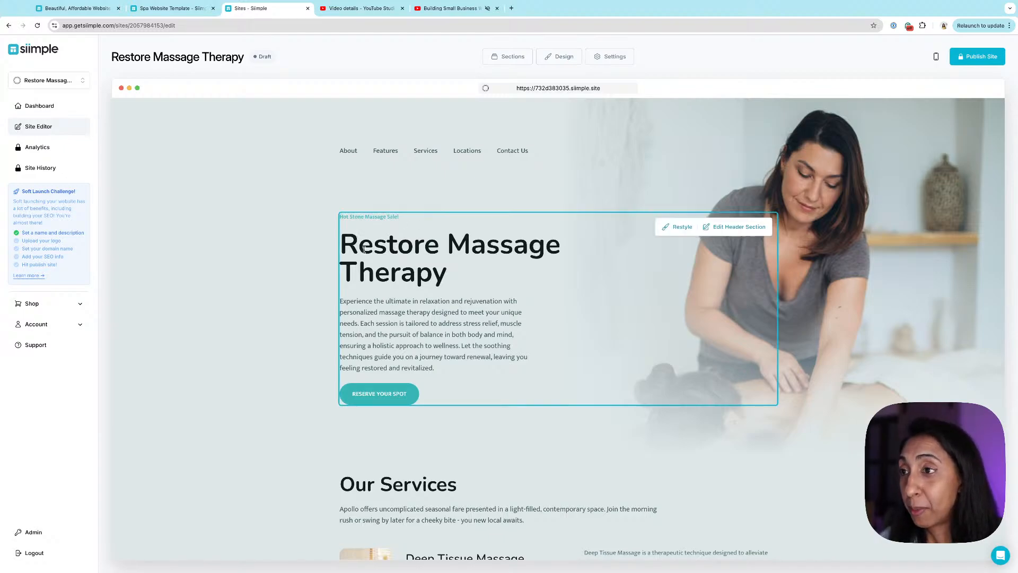
pyautogui.click(721, 154)
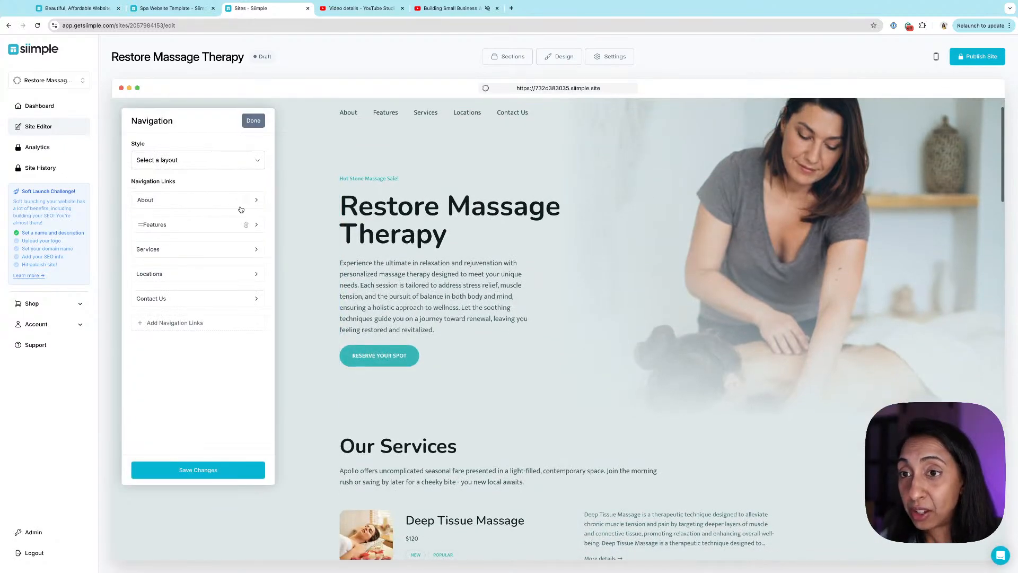
pyautogui.scroll(-7, 550, 319)
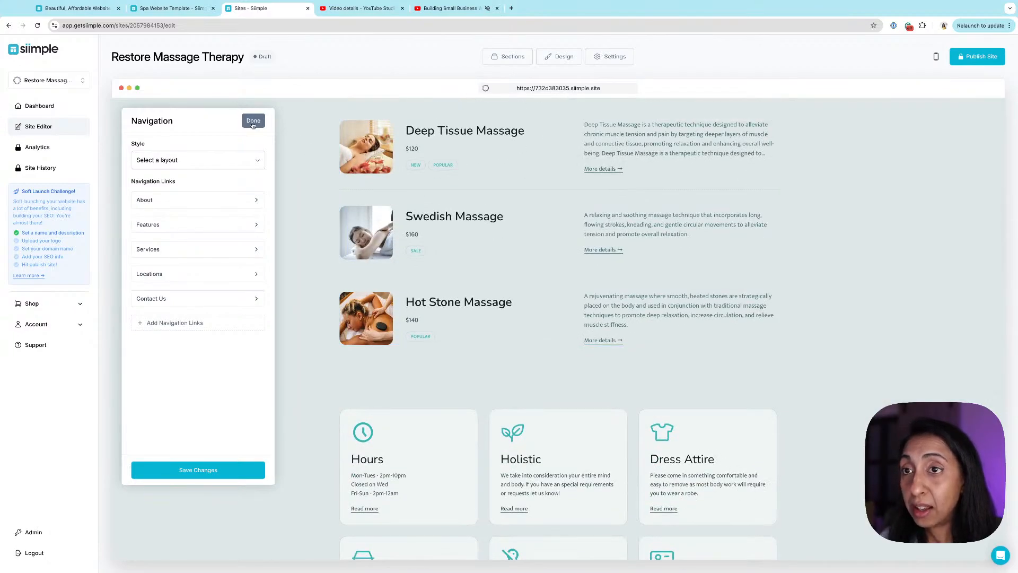
pyautogui.click(253, 121)
# Review the whole page from the header through the services, features, About Us and Come Visit Us sections
pyautogui.scroll(7, 824, 326)
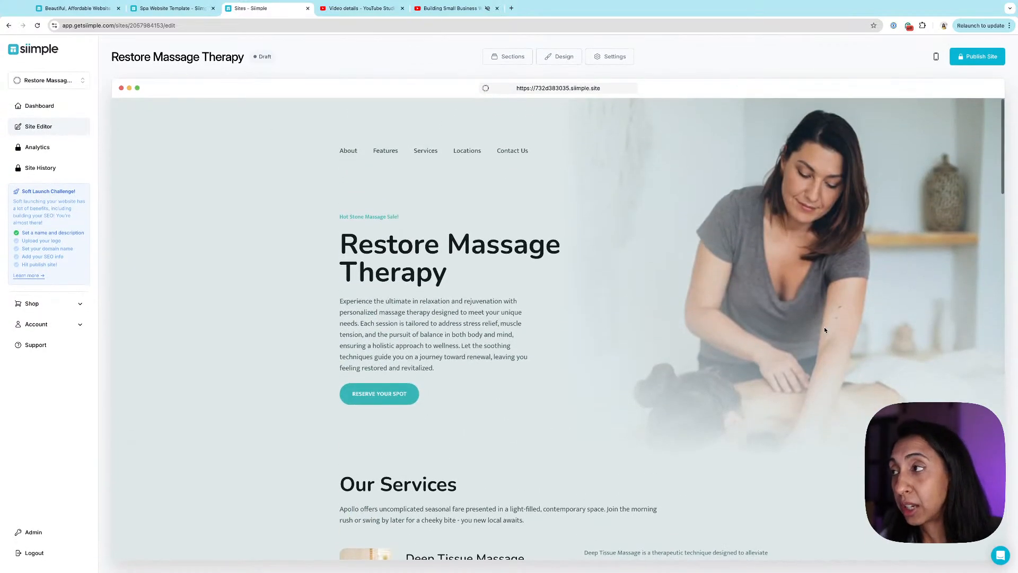
pyautogui.scroll(-7, 824, 329)
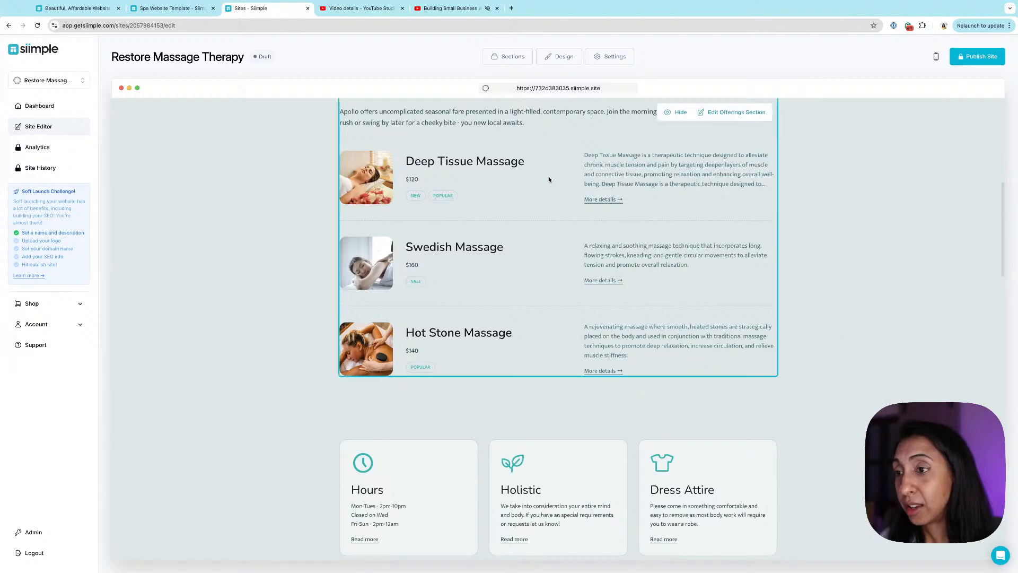
pyautogui.scroll(-10, 548, 180)
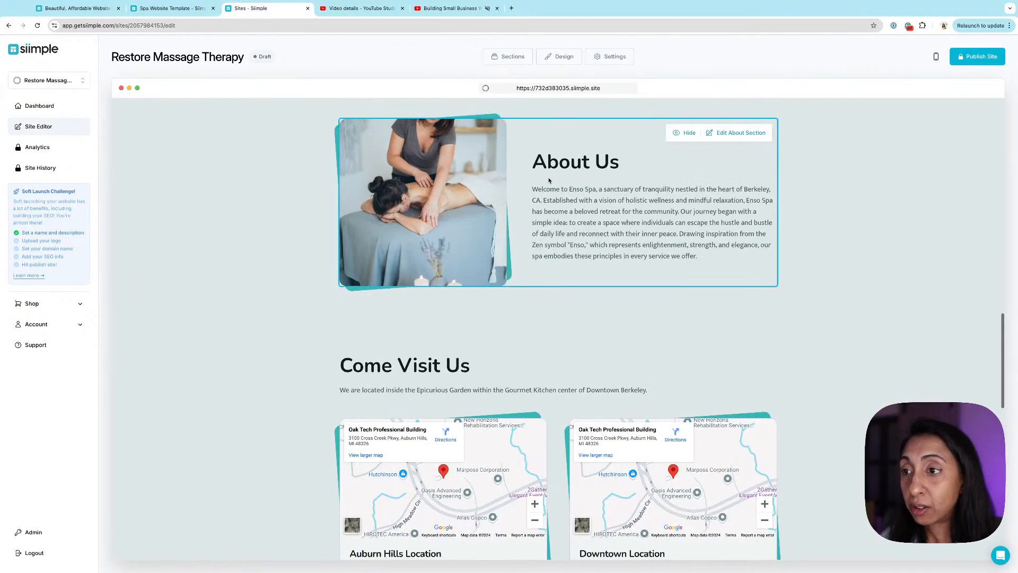
pyautogui.scroll(-10, 549, 180)
pyautogui.scroll(15, 549, 180)
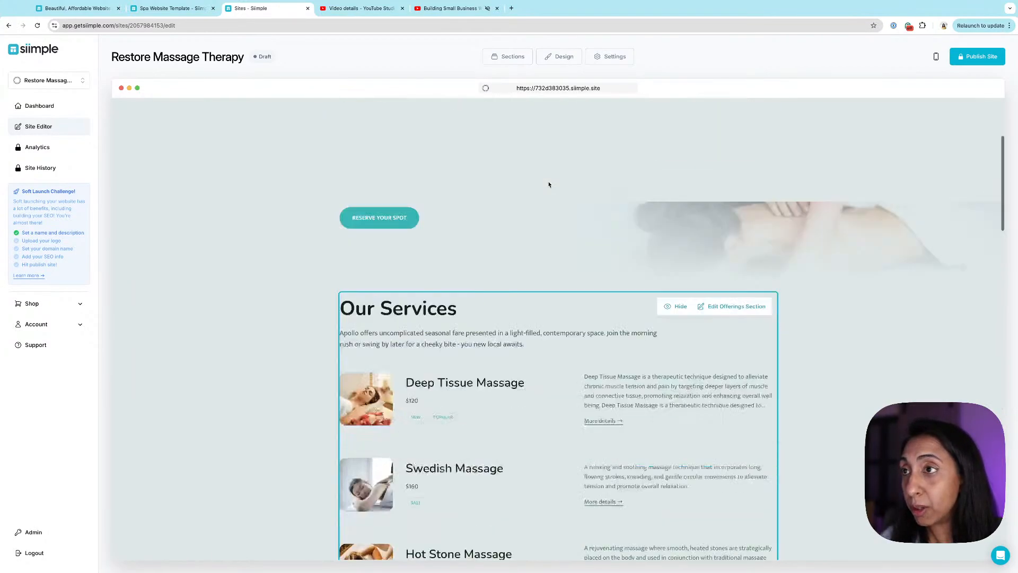
pyautogui.scroll(4, 549, 184)
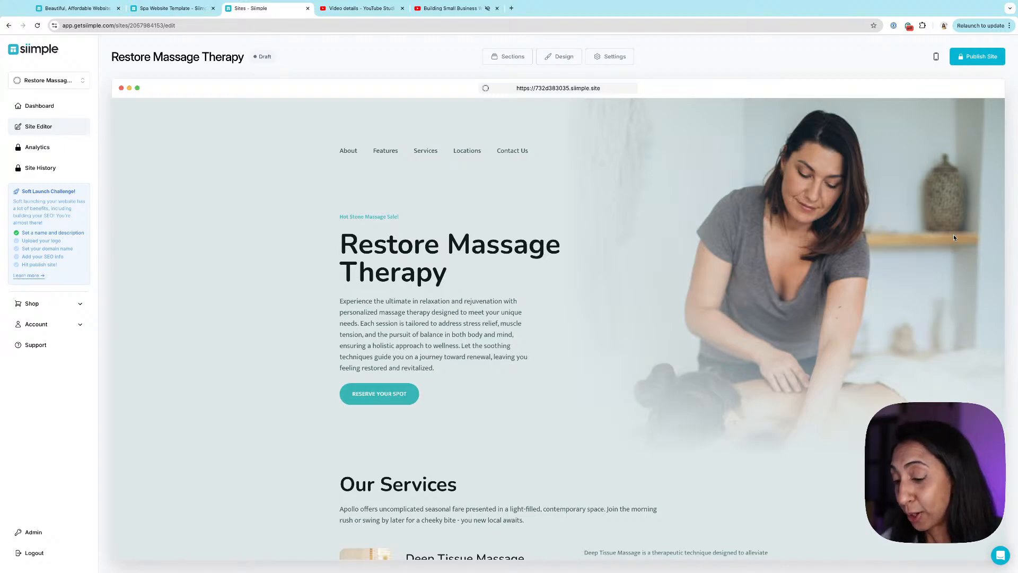
pyautogui.moveTo(592, 262)
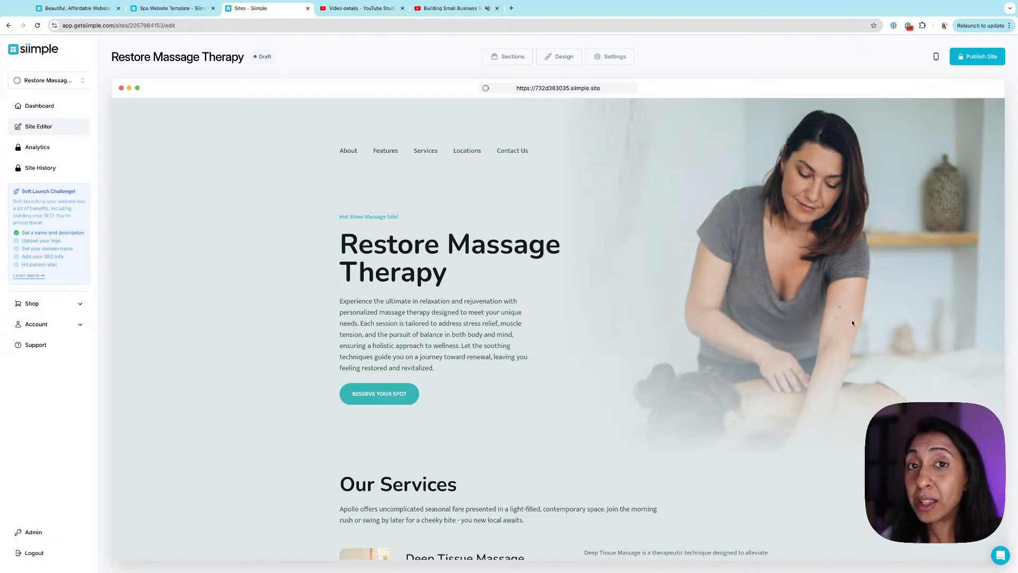
pyautogui.moveTo(742, 294)
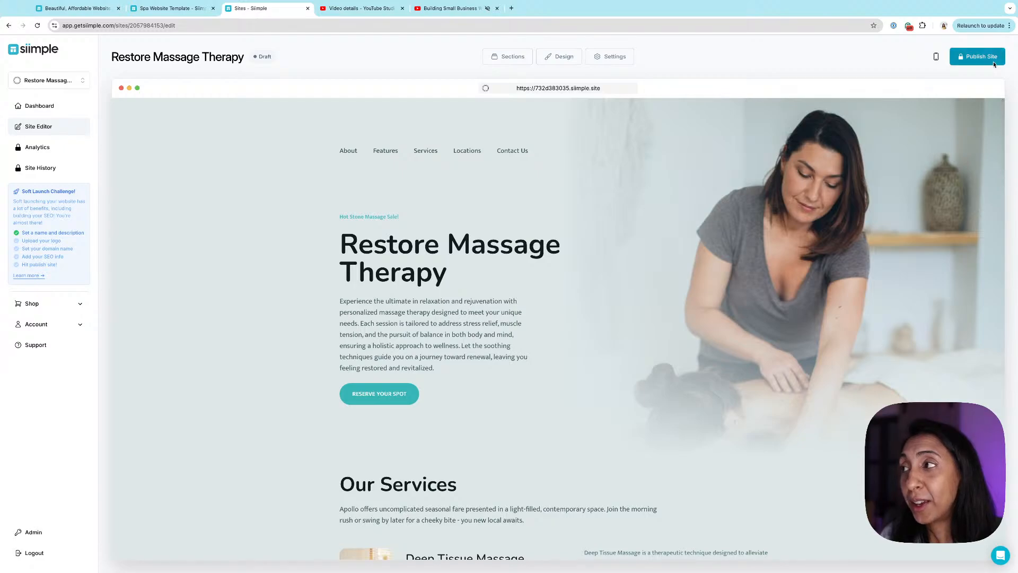
pyautogui.moveTo(714, 216)
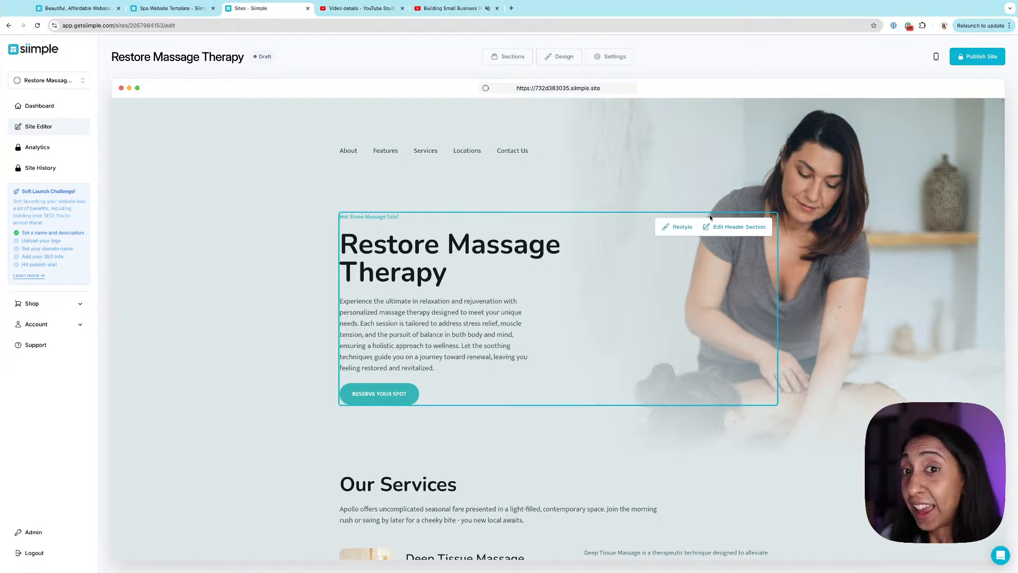
pyautogui.scroll(-2, 704, 222)
pyautogui.scroll(2, 705, 221)
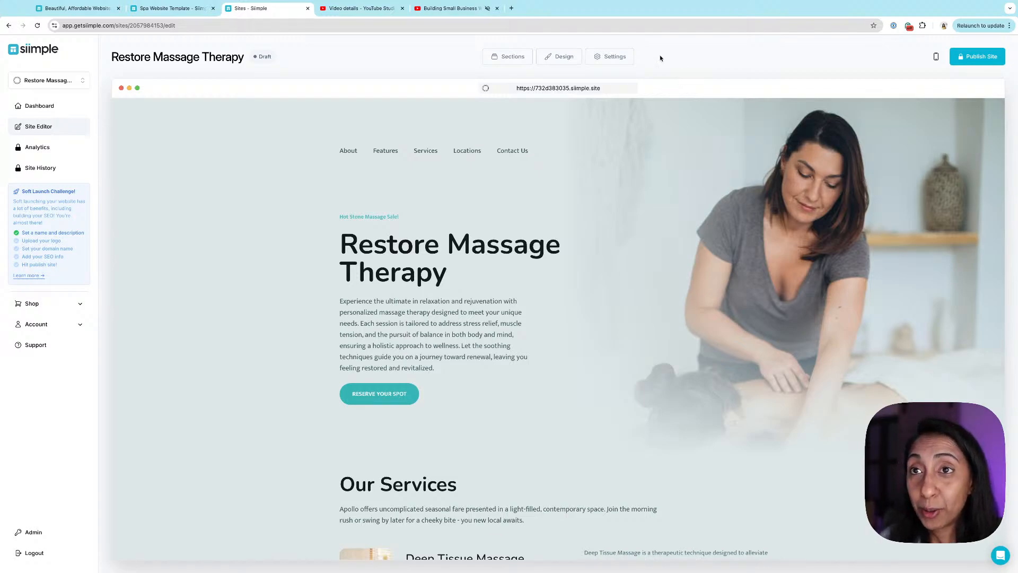
# Switch to the open template demo page, go back to the full template gallery, and preview the Musician template
pyautogui.click(170, 8)
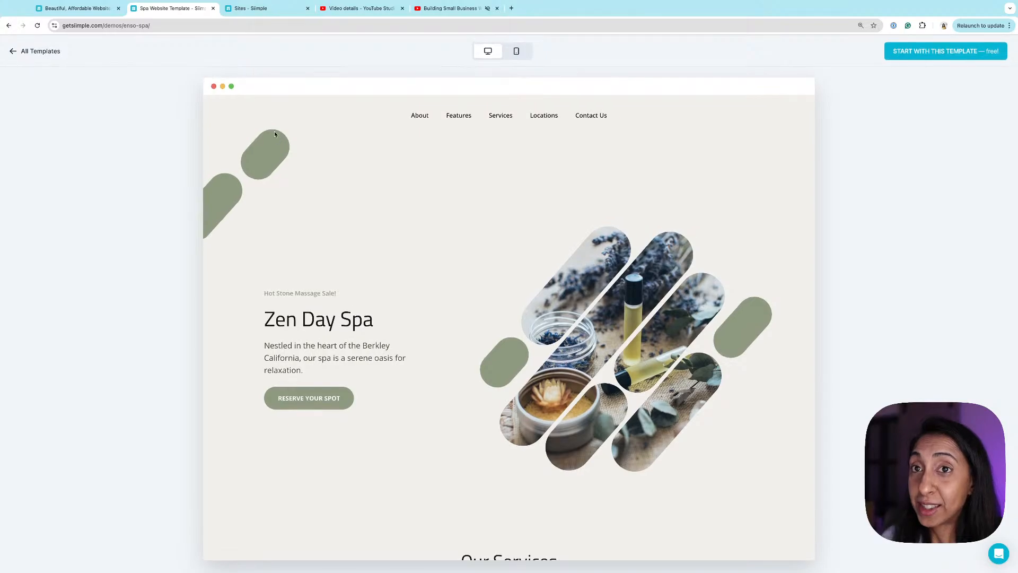
pyautogui.click(33, 51)
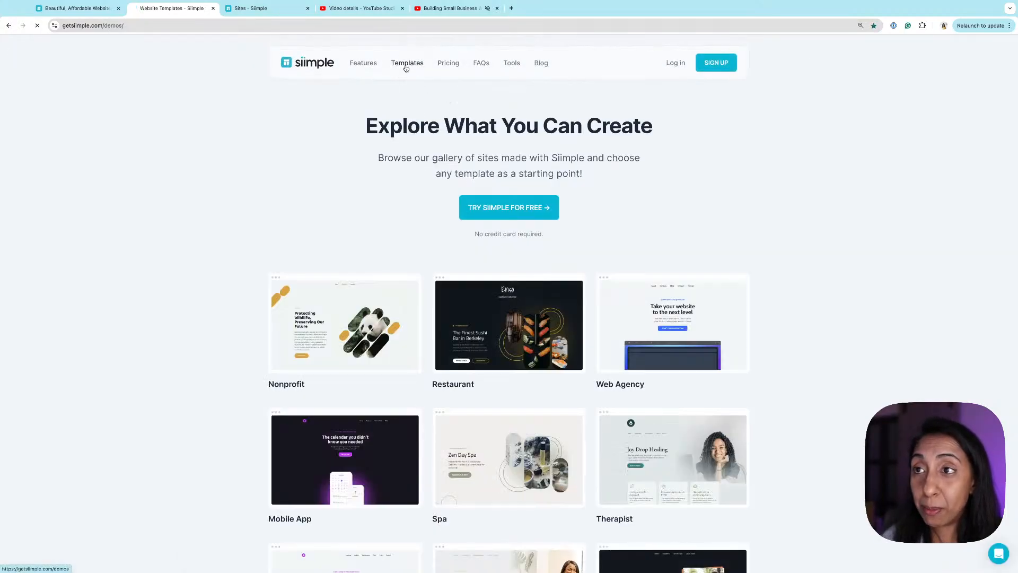
pyautogui.scroll(-15, 529, 234)
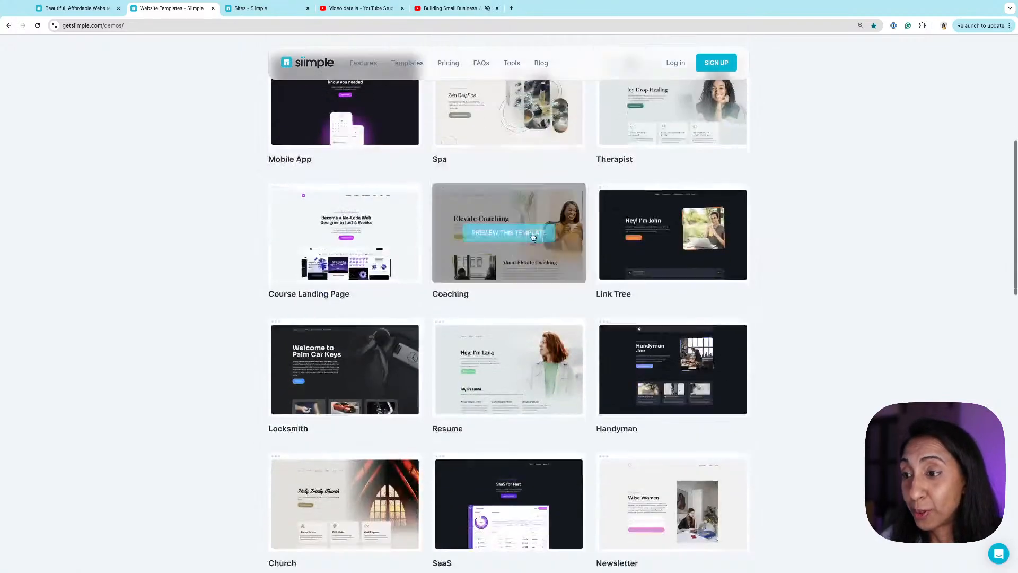
pyautogui.click(513, 356)
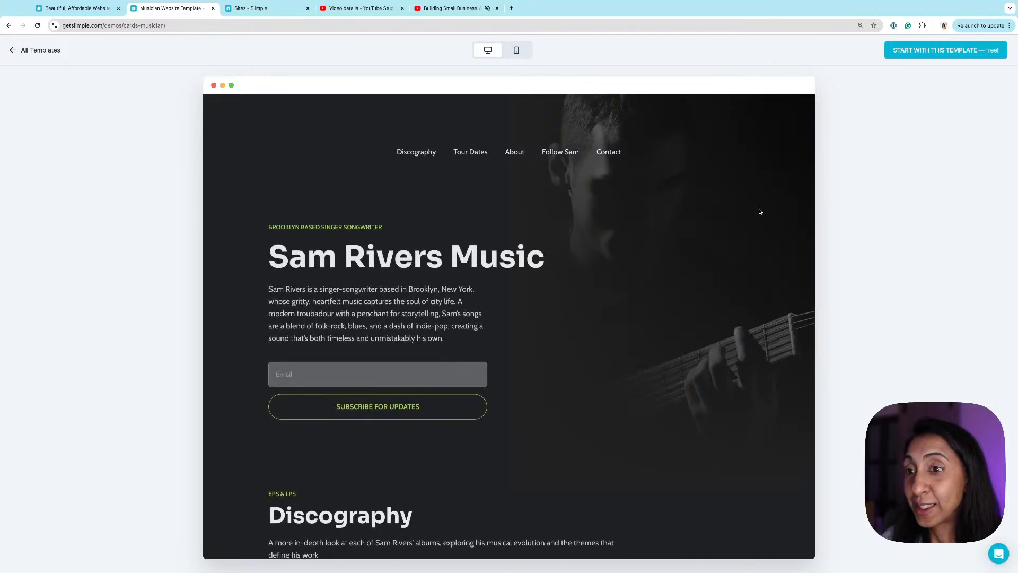
# Examine the Musician template's discography, tour date timeline, social links and message sections
pyautogui.scroll(-8, 761, 207)
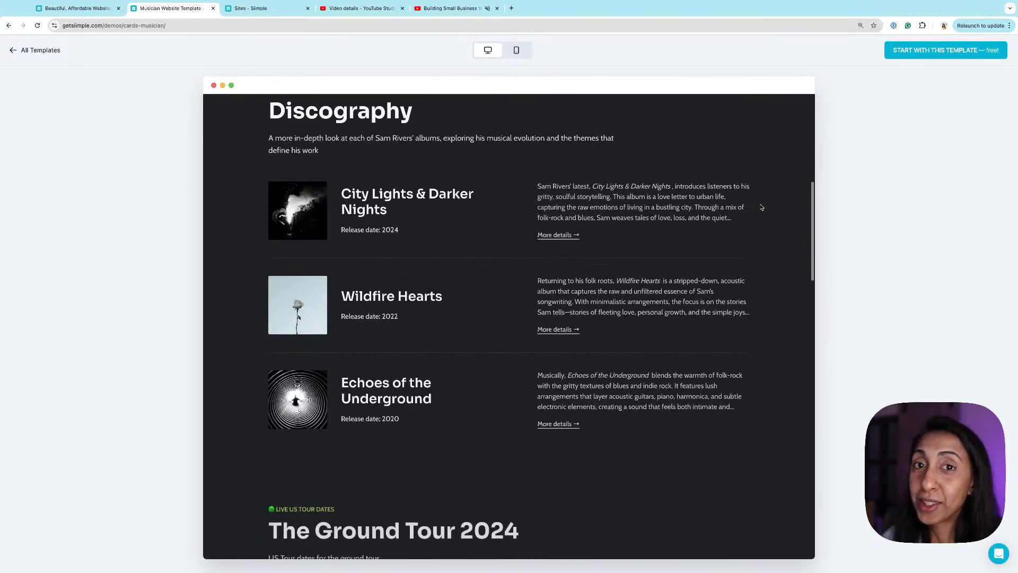
pyautogui.scroll(-5, 761, 208)
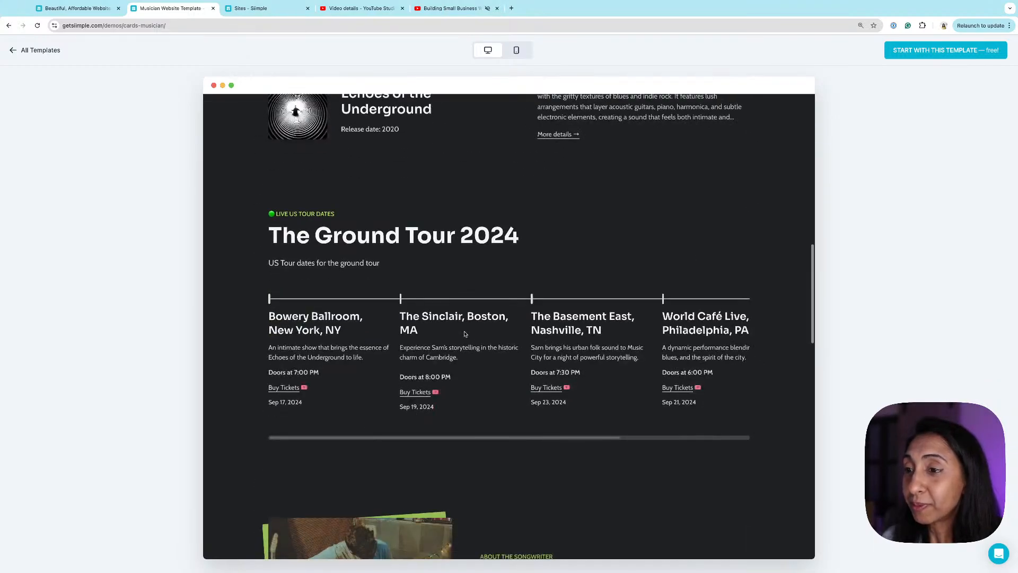
pyautogui.hscroll(4, 463, 334)
pyautogui.hscroll(-4, 413, 356)
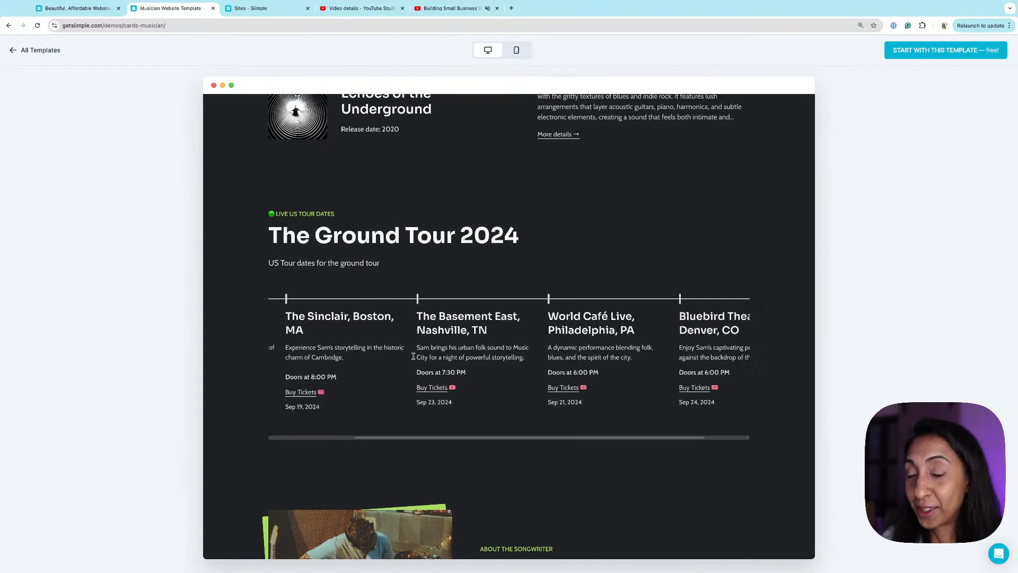
pyautogui.scroll(-10, 412, 356)
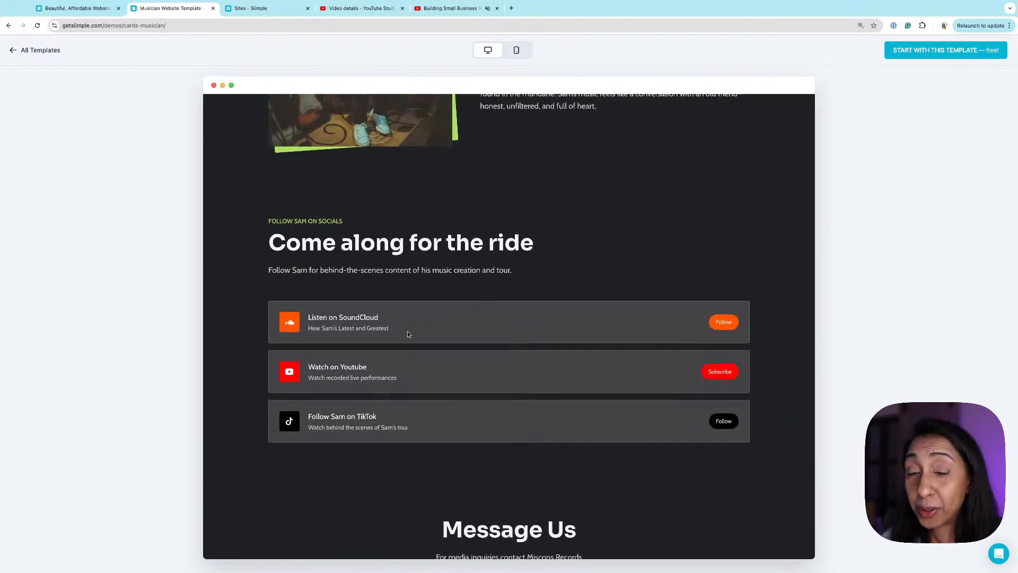
pyautogui.scroll(-5, 546, 355)
pyautogui.scroll(20, 549, 356)
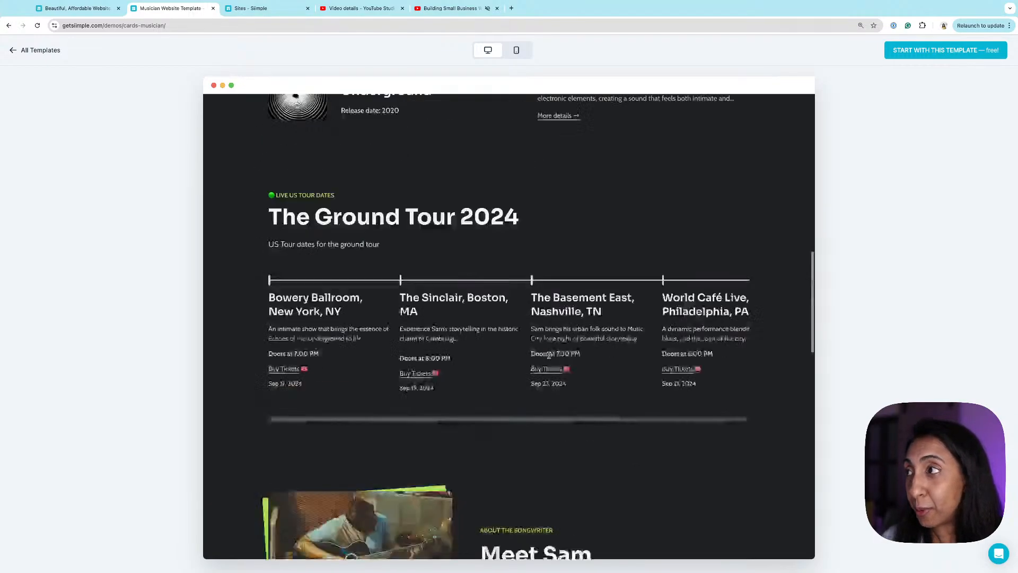
# Return to the template gallery and browse the full range of available templates
pyautogui.click(38, 50)
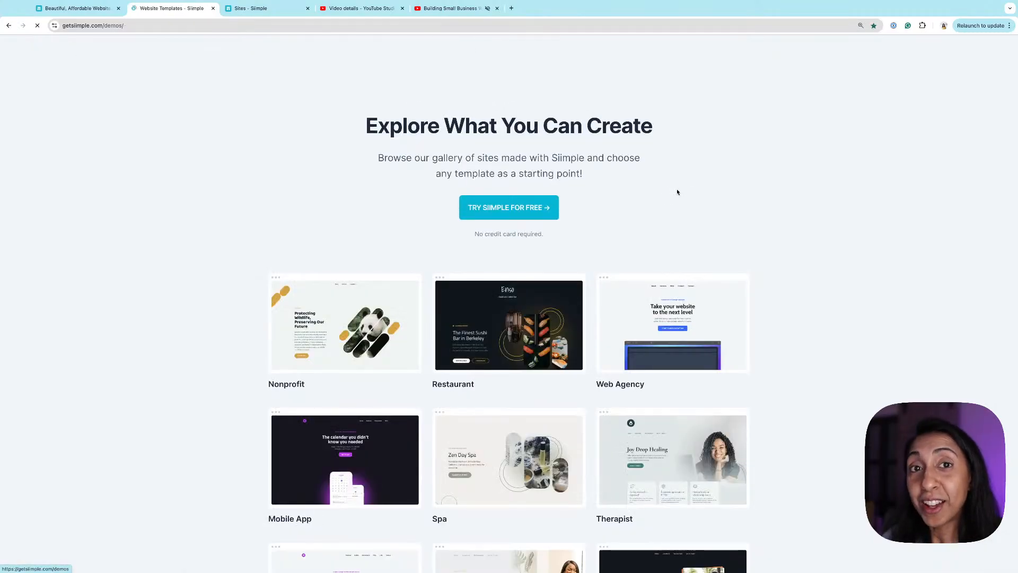
pyautogui.scroll(-20, 678, 243)
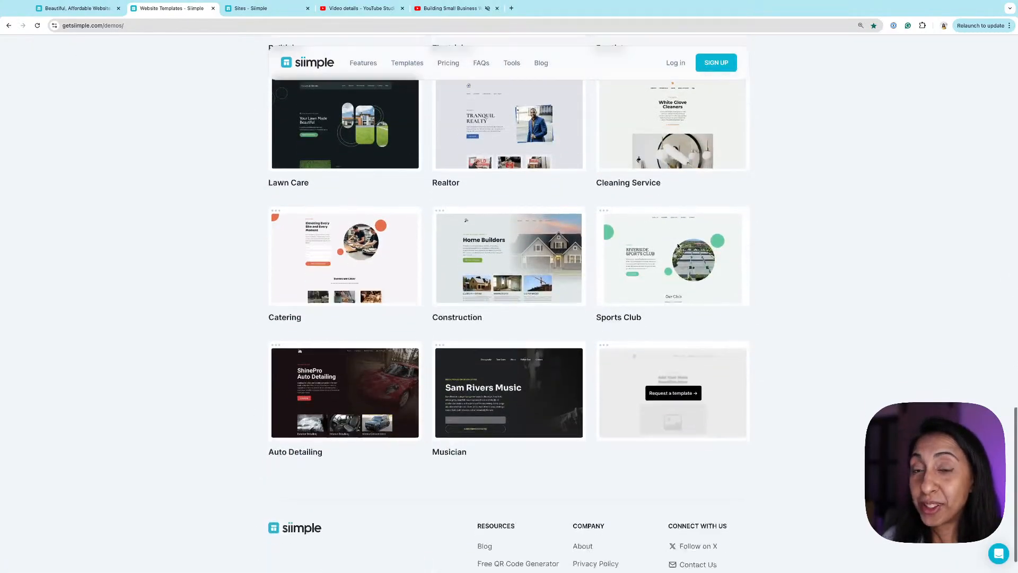
pyautogui.scroll(20, 857, 264)
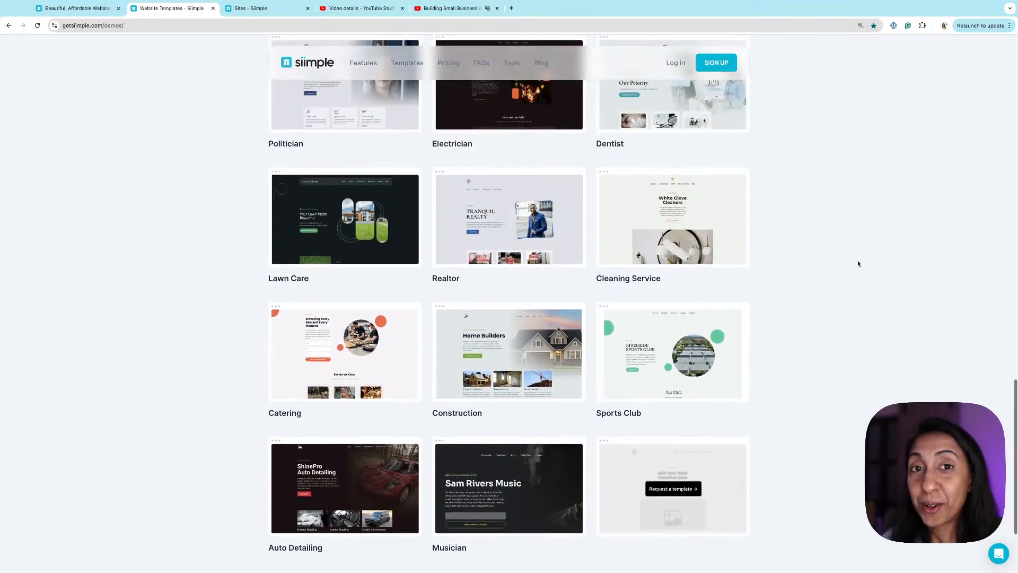
pyautogui.scroll(-1, 858, 264)
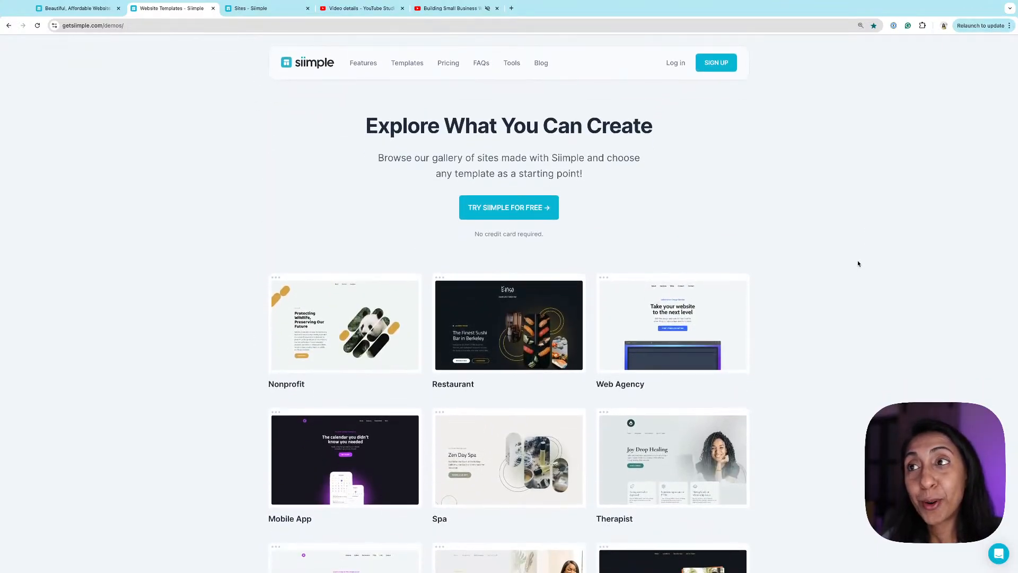